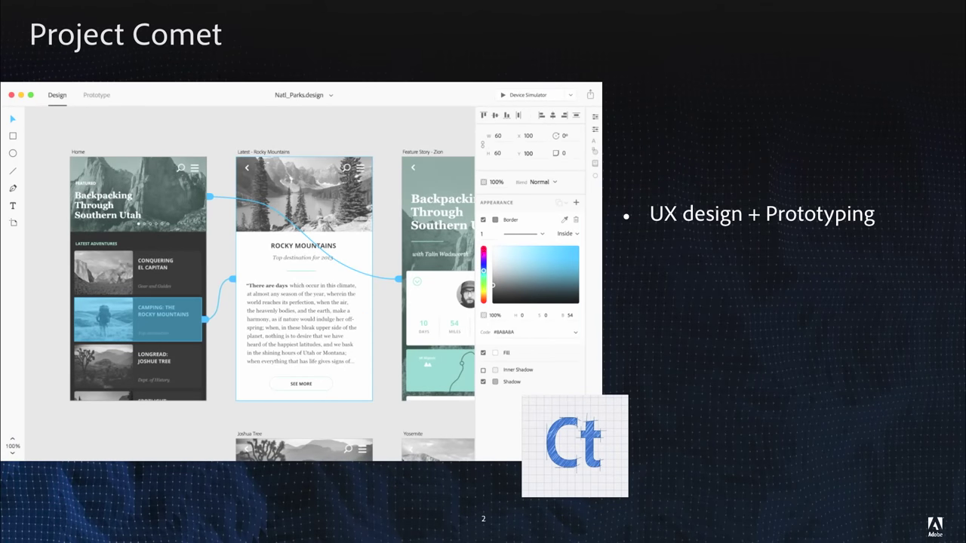
- Reveal the next bullet on the Project Comet slide
key("Right")
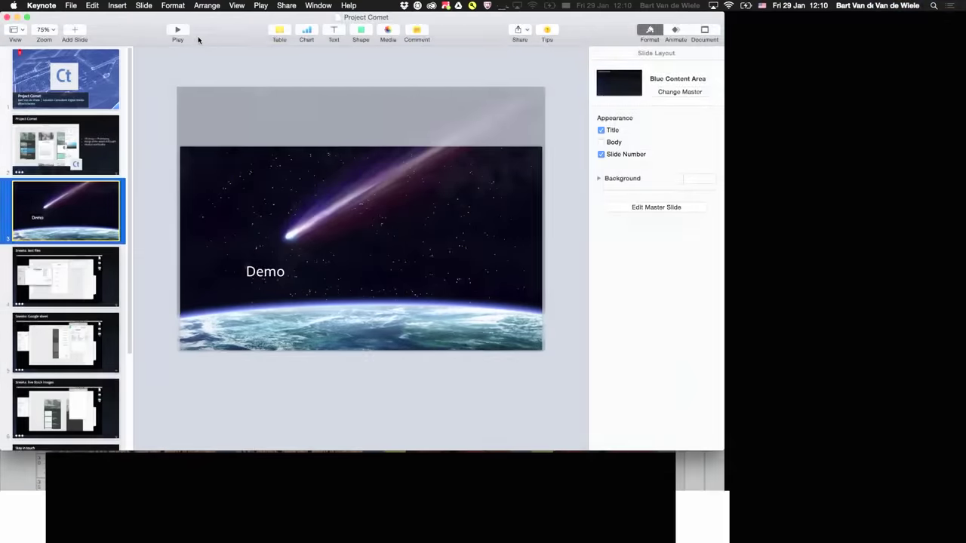
- Hide Keynote to reveal Photoshop and move the Layers panel to the right
key("super+h")
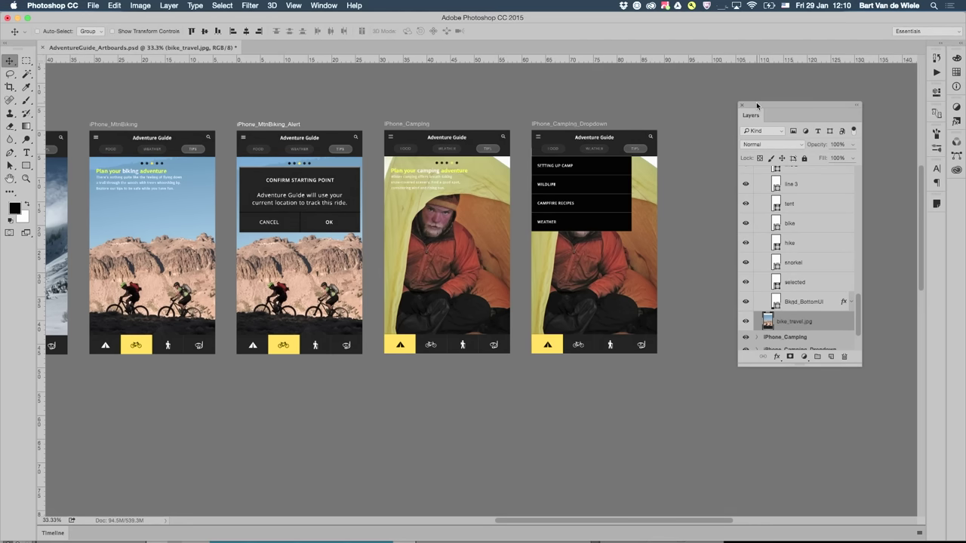
left_click_drag(757, 106, 746, 100)
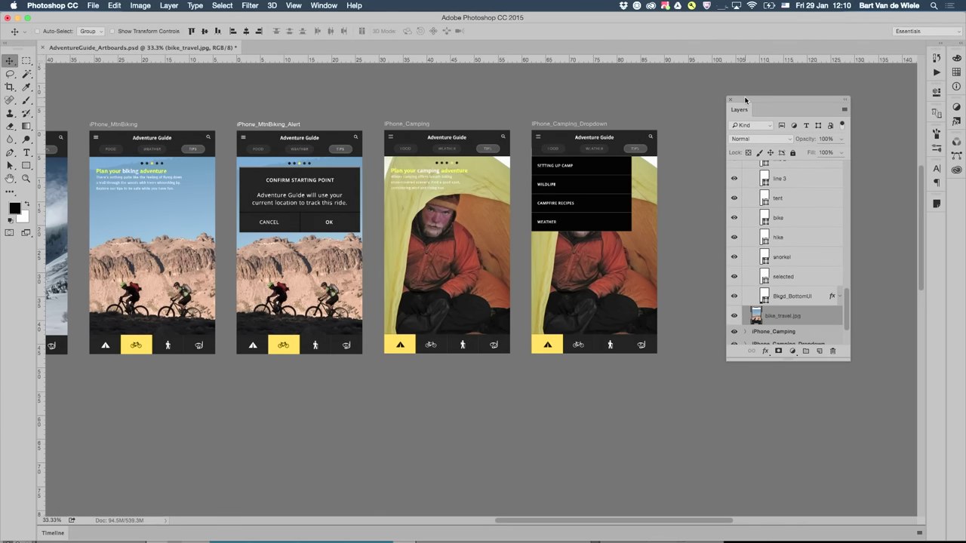
left_click_drag(746, 99, 789, 101)
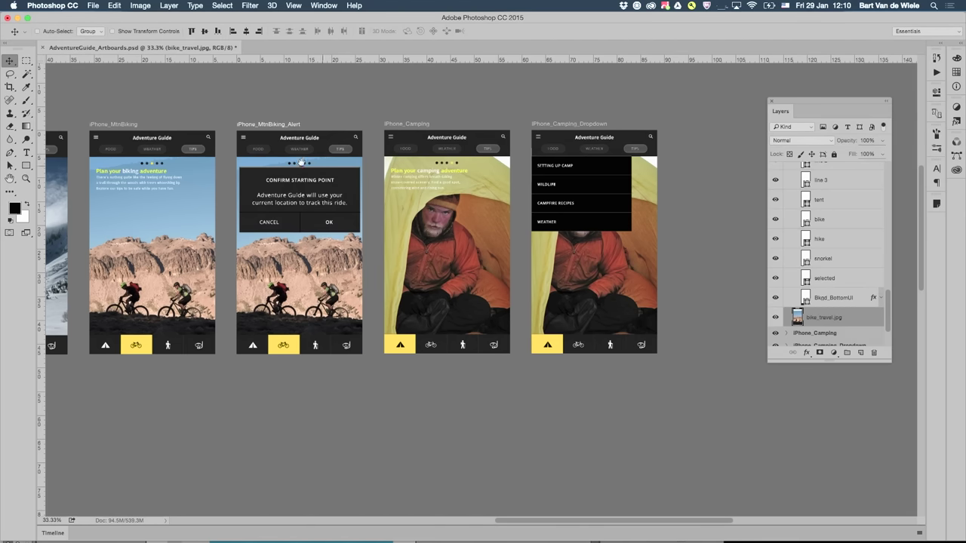
- Zoom the canvas out to 16.7% so all iPhone and iPad artboards are visible
scroll(301, 162, "left", 3)
scroll(301, 162, "up", 1)
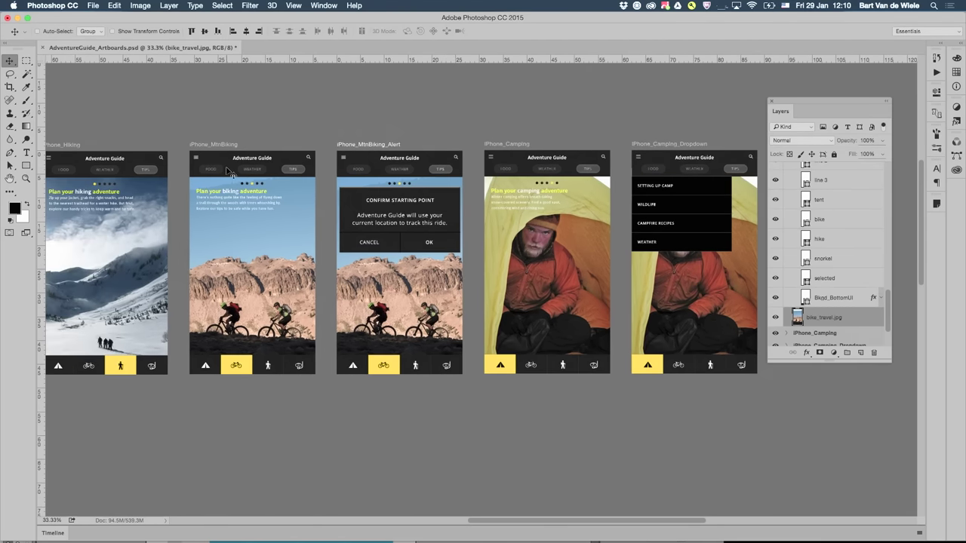
scroll(233, 371, "up", 5)
scroll(322, 317, "down", 5)
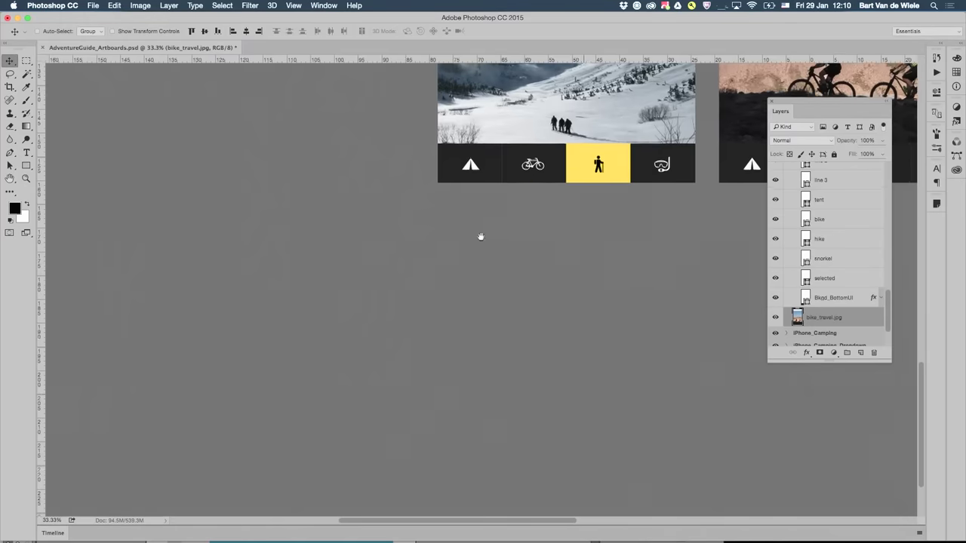
scroll(414, 334, "up", 5)
scroll(569, 251, "down", 5)
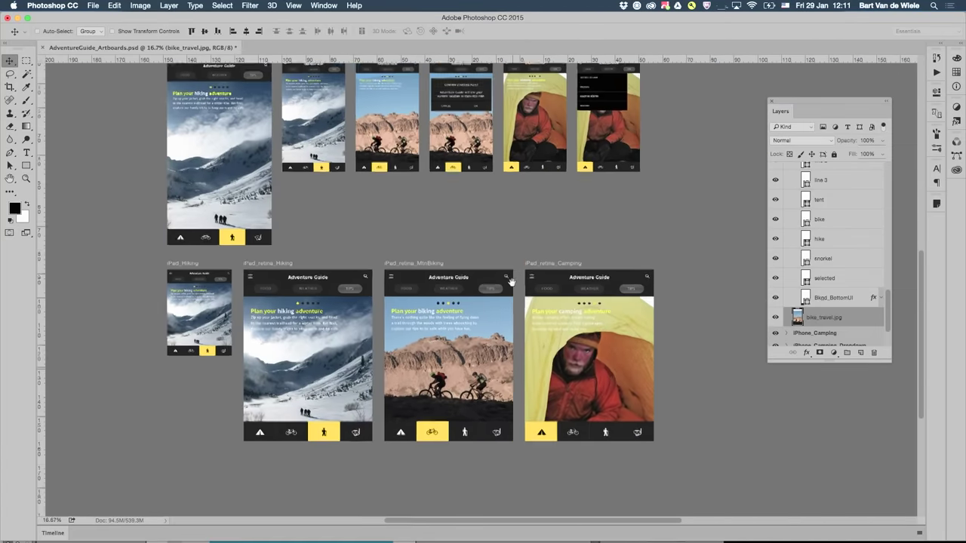
left_click_drag(515, 267, 513, 294)
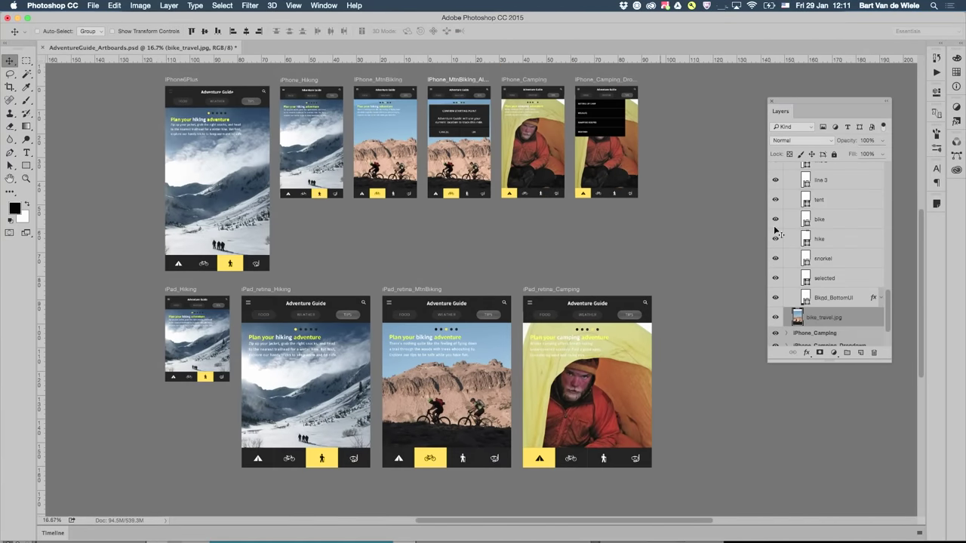
mouse_move(884, 301)
left_mouse_down()
mouse_move(883, 226)
mouse_move(881, 292)
left_mouse_up()
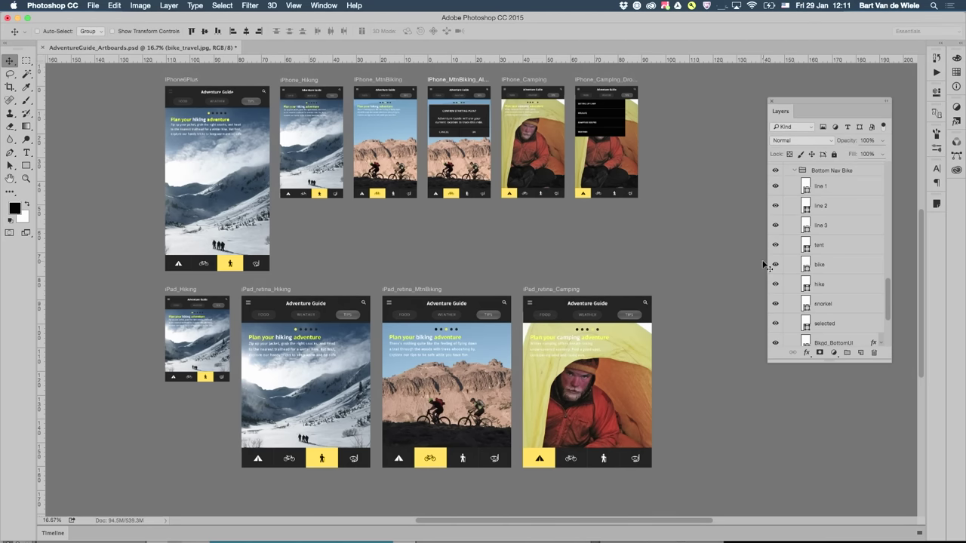
- Select the hike layer that sits under the hike icon
scroll(542, 143, "up", 3)
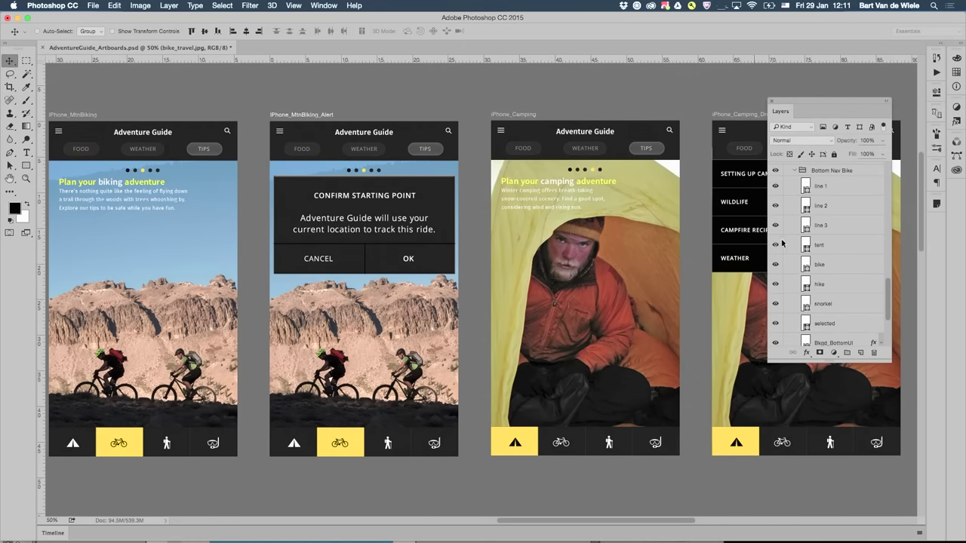
right_click(388, 444)
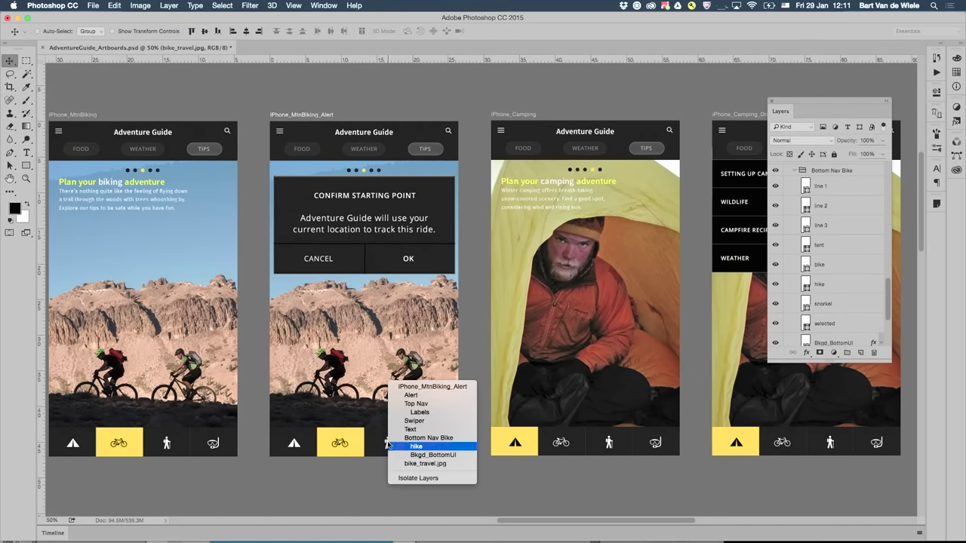
left_click(397, 447)
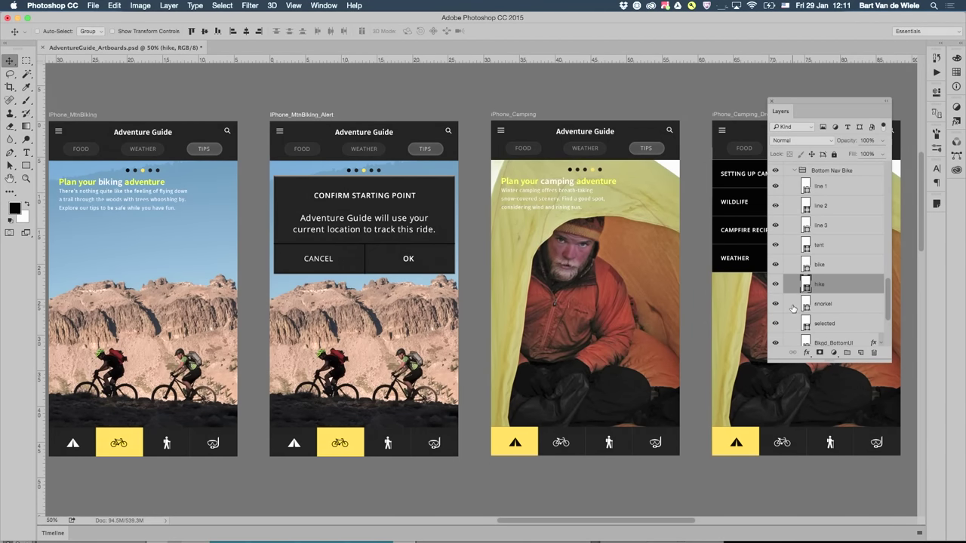
- Delete the old AdventureGuide_Artboards-assets folder from the Design folder in Finder
key("super+Tab")
key("super+Tab")
key("super+Tab")
key("super+Tab")
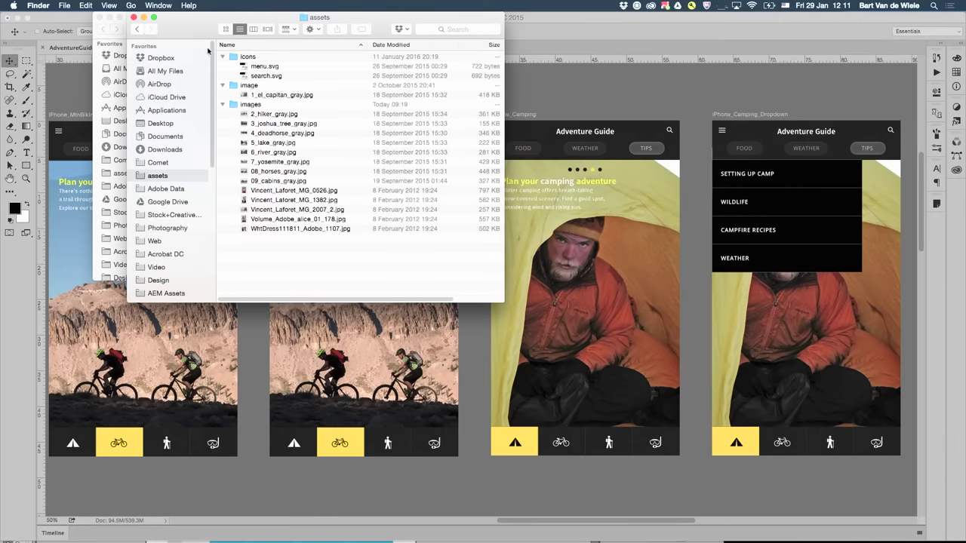
left_click_drag(208, 16, 255, 188)
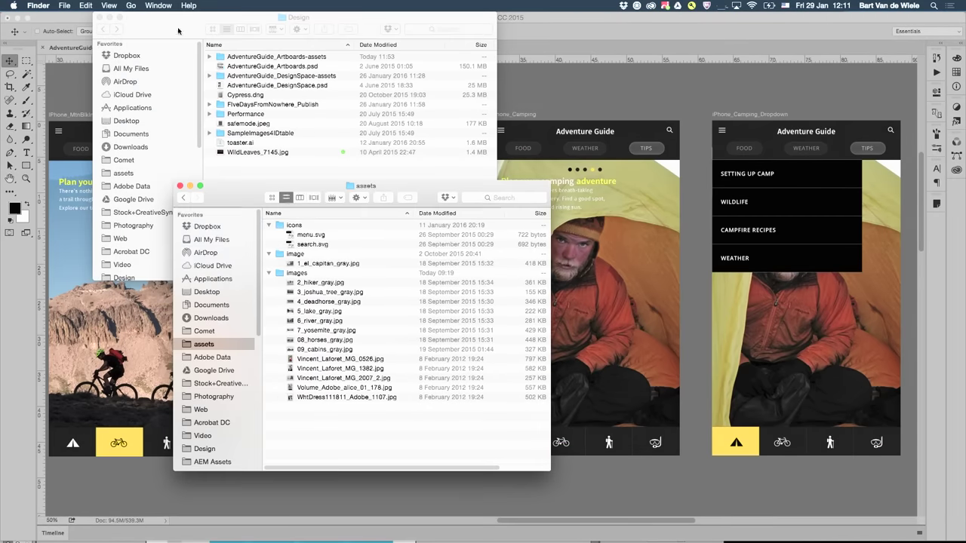
left_click_drag(225, 30, 526, 65)
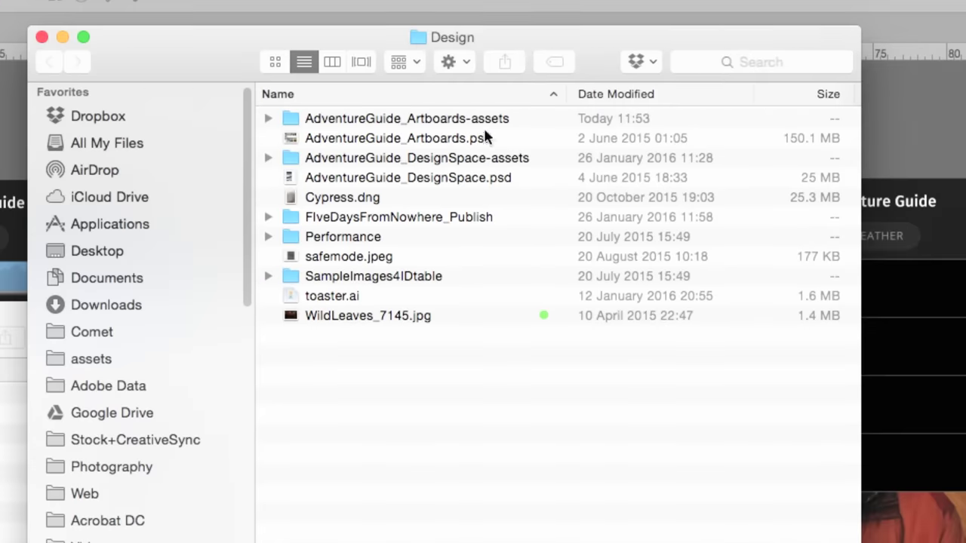
left_click(484, 138)
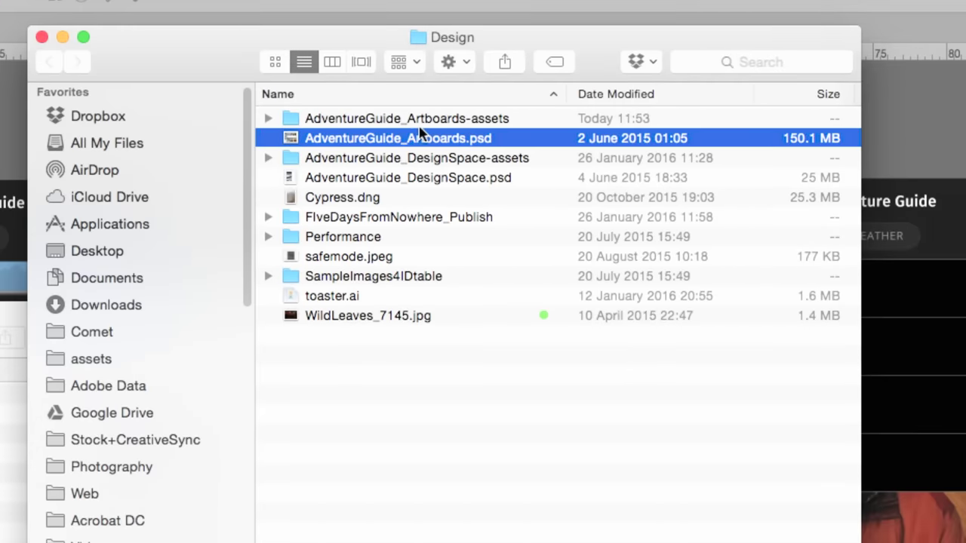
left_click(338, 122)
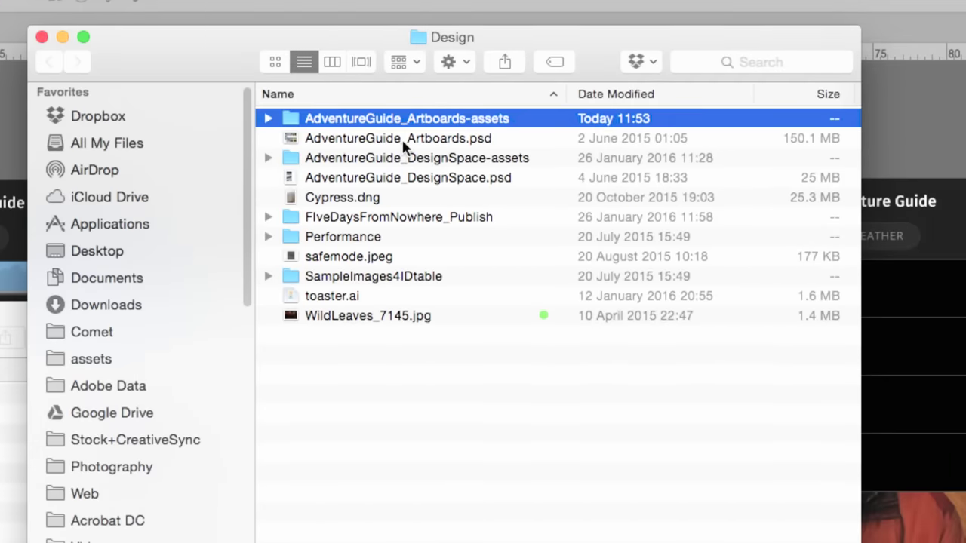
key("super+BackSpace")
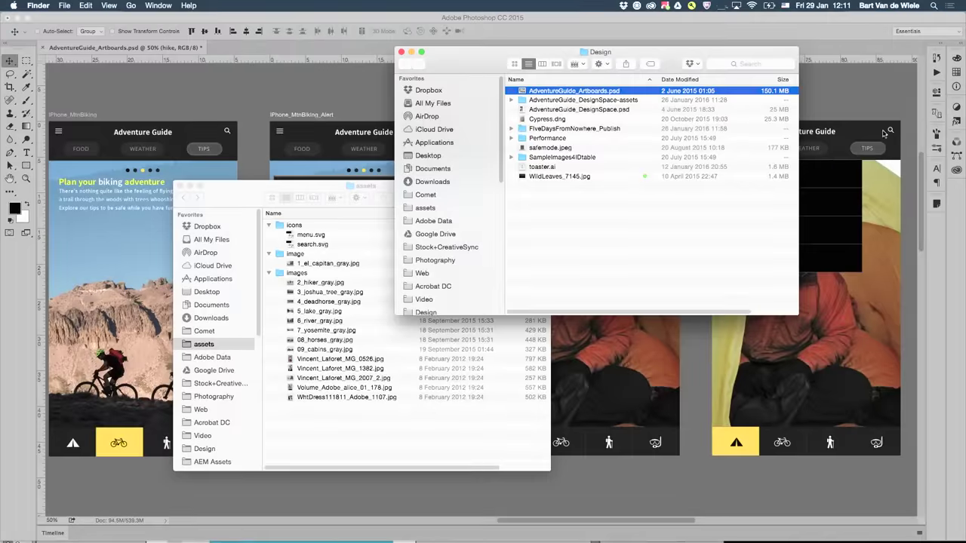
- Rename the hike layer in Photoshop to hike.png
left_click(885, 133)
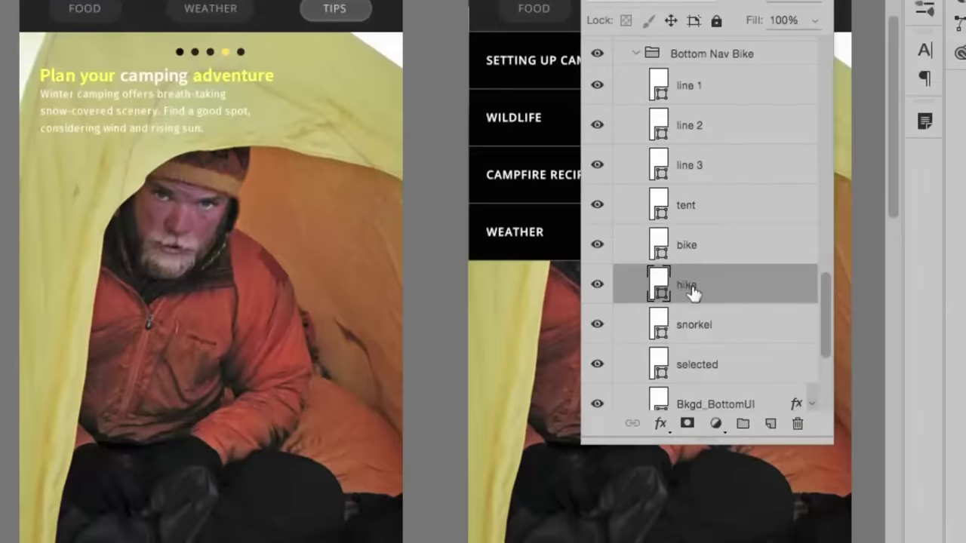
double_click(820, 284)
type(".png")
key("Return")
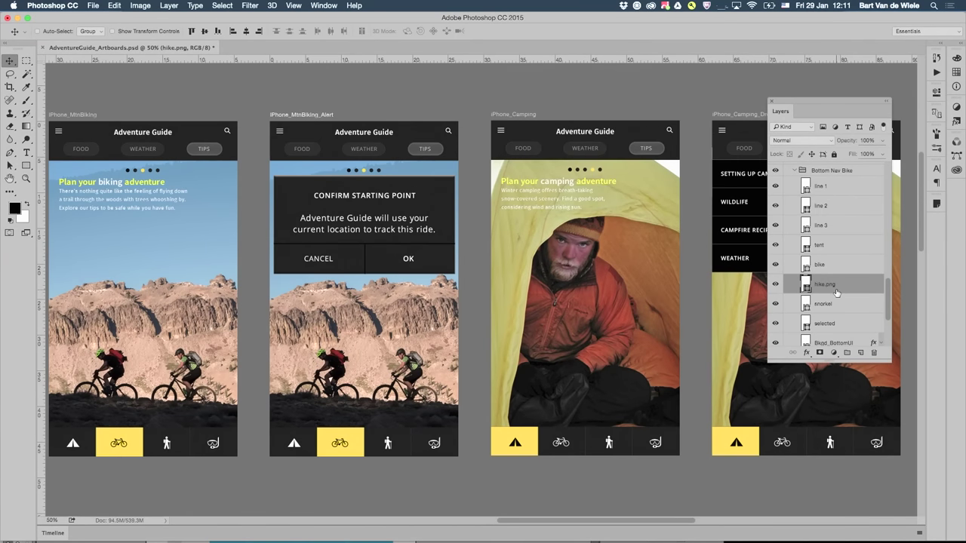
- Quick Look hike.png in the regenerated AdventureGuide_Artboards-assets folder, then return to Photoshop
key("super+Tab")
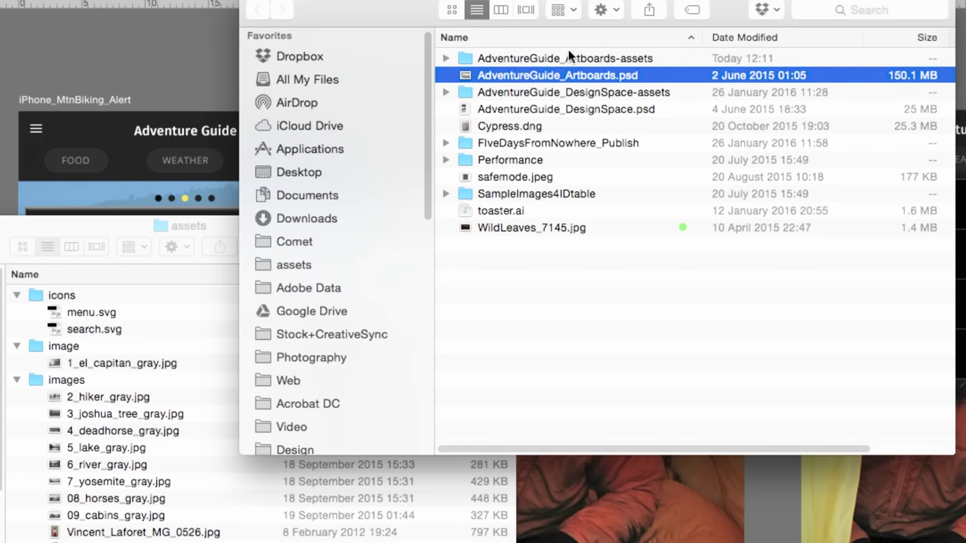
left_click(699, 57)
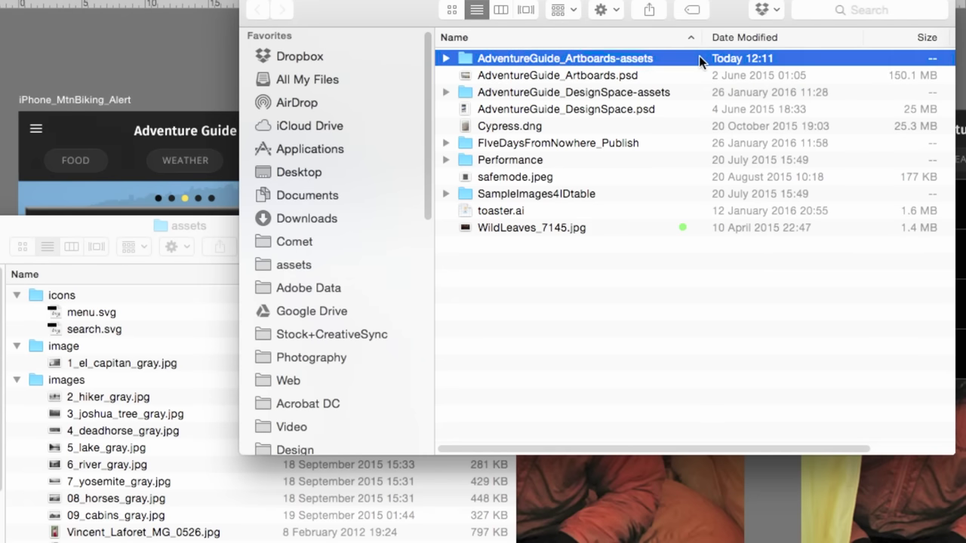
key("Right")
key("Down")
key("space")
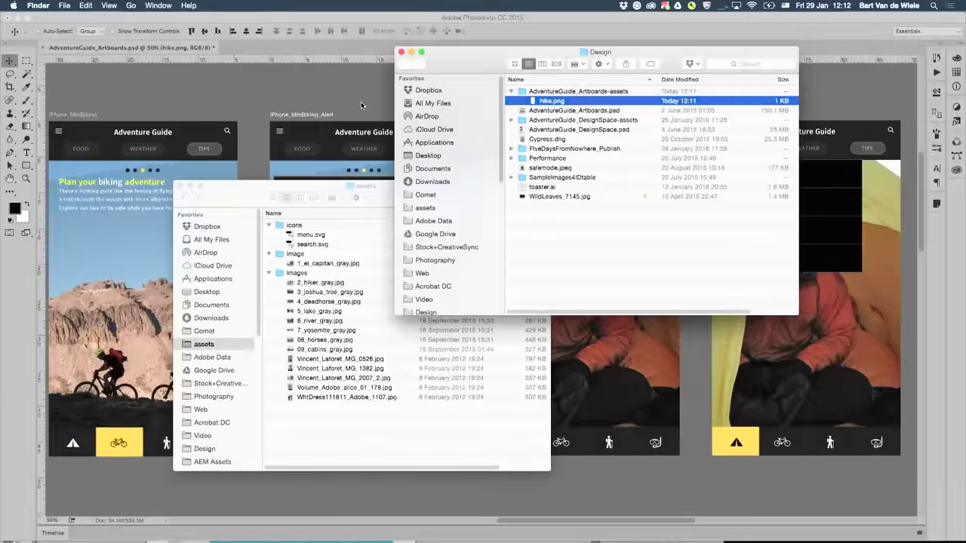
left_click(162, 91)
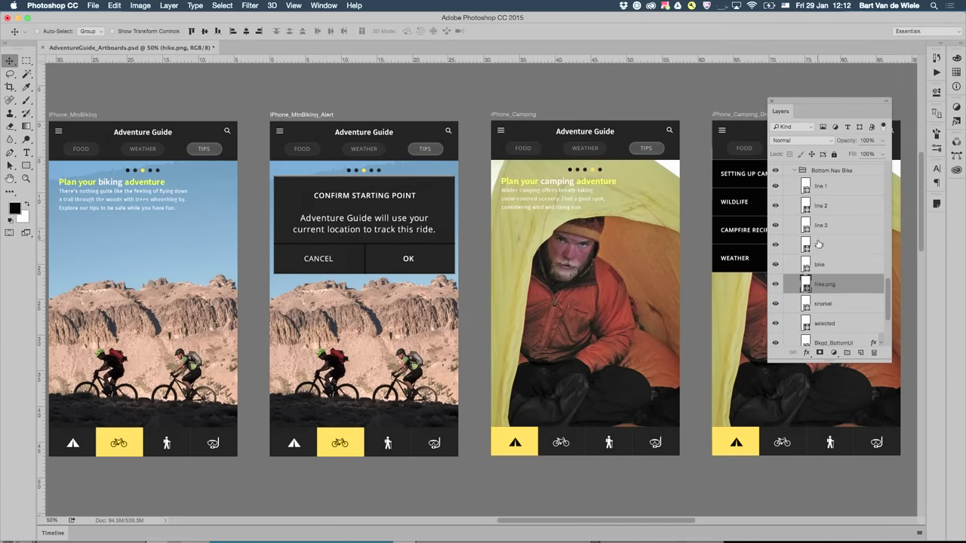
- Rename the bike layer to 'bike_travel.jpg, 50% bike-small.jpg'
scroll(819, 245, "down", 5)
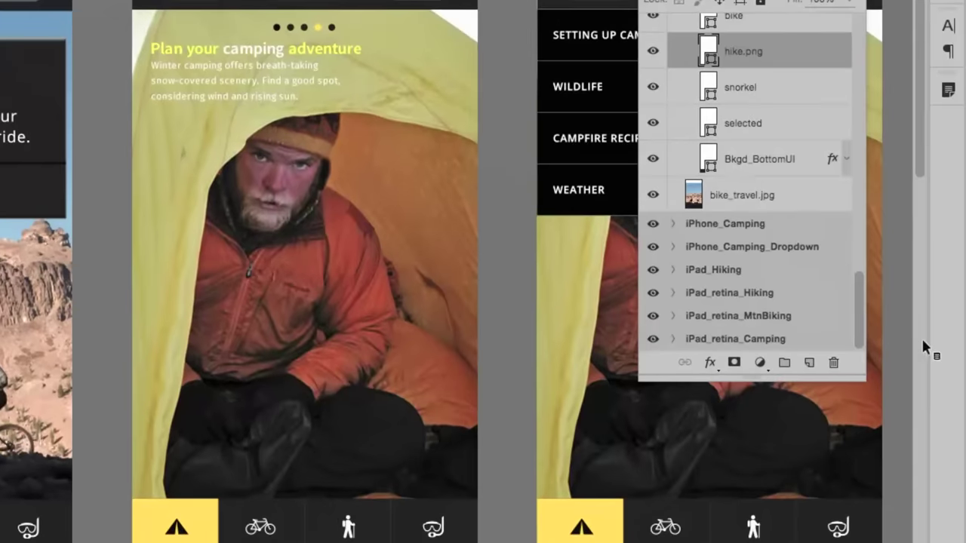
left_click(823, 262)
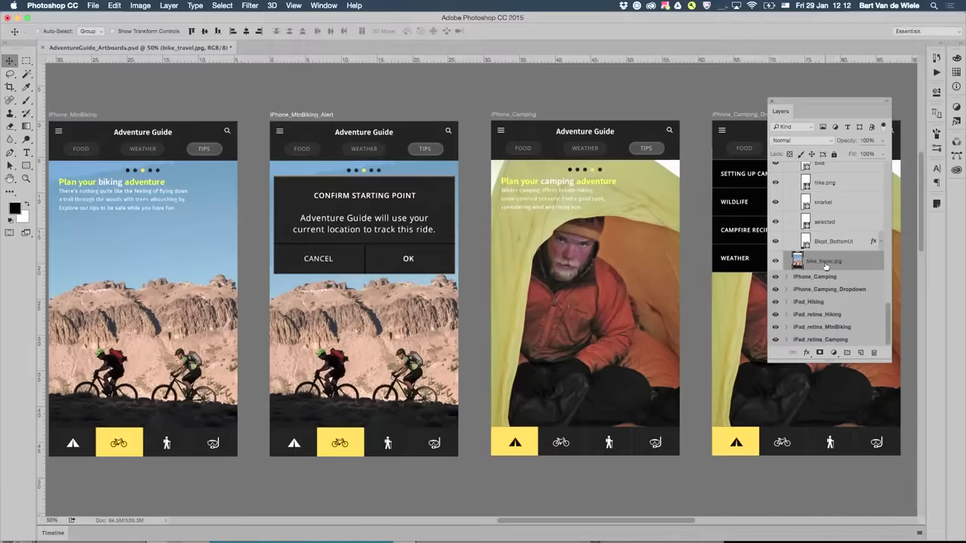
key("super+Tab")
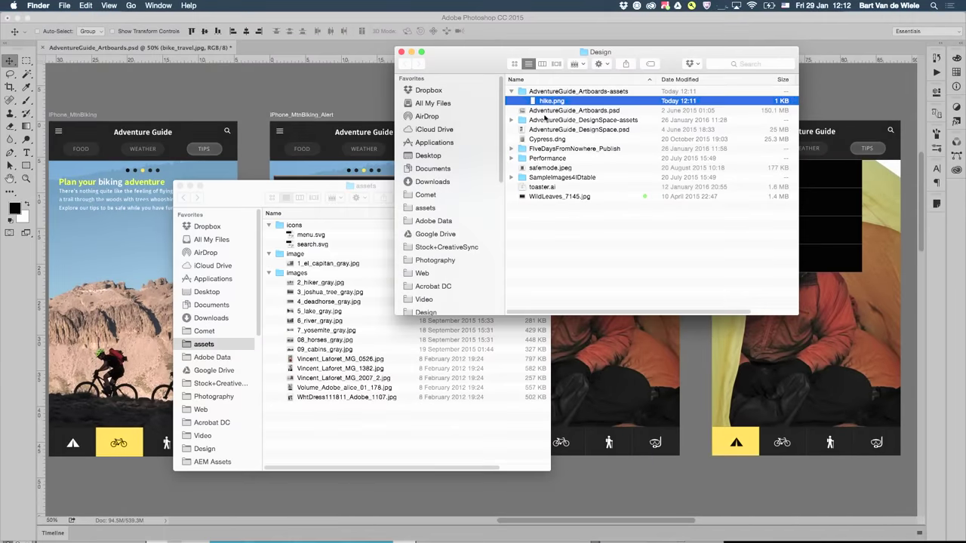
key("super+Tab")
double_click(841, 264)
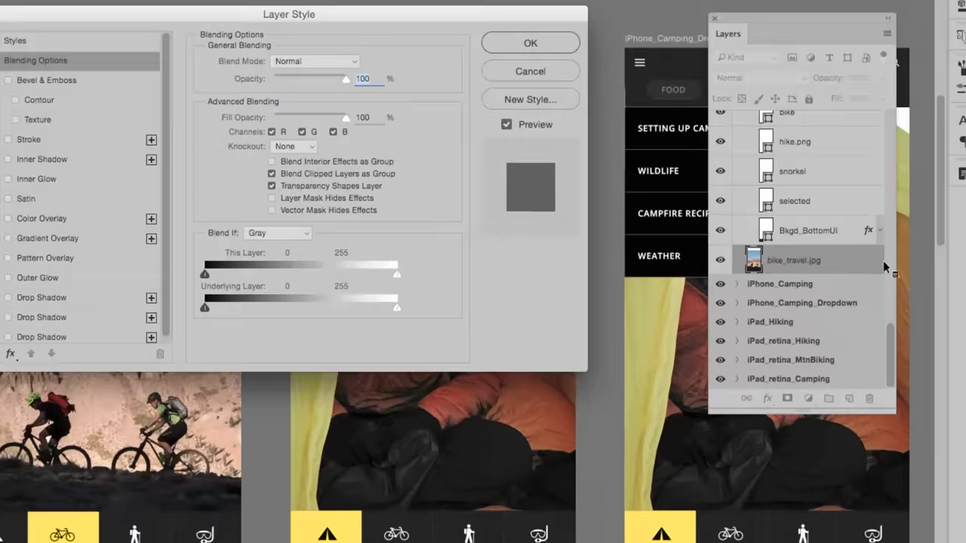
key("Escape")
double_click(840, 262)
key("Right")
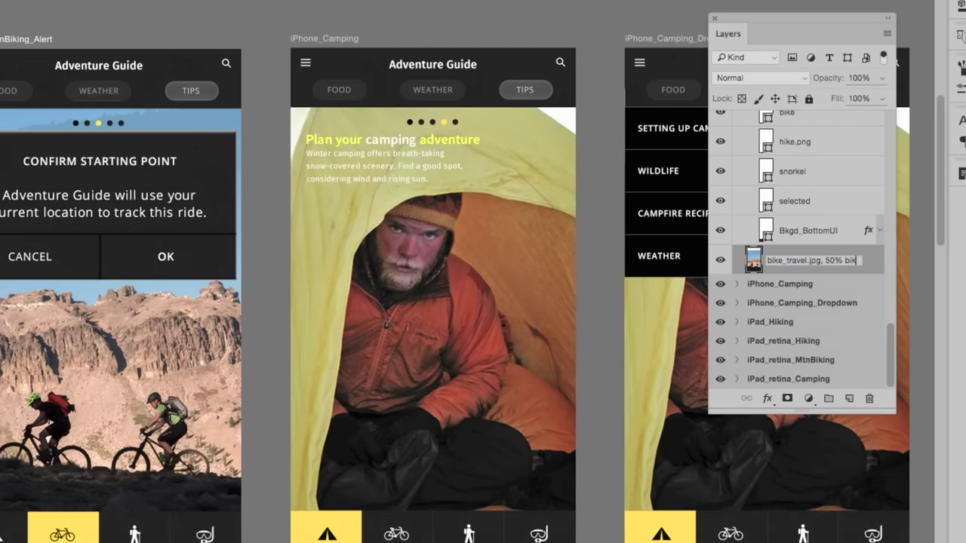
type(", 50% bike-small.jpg")
key("Return")
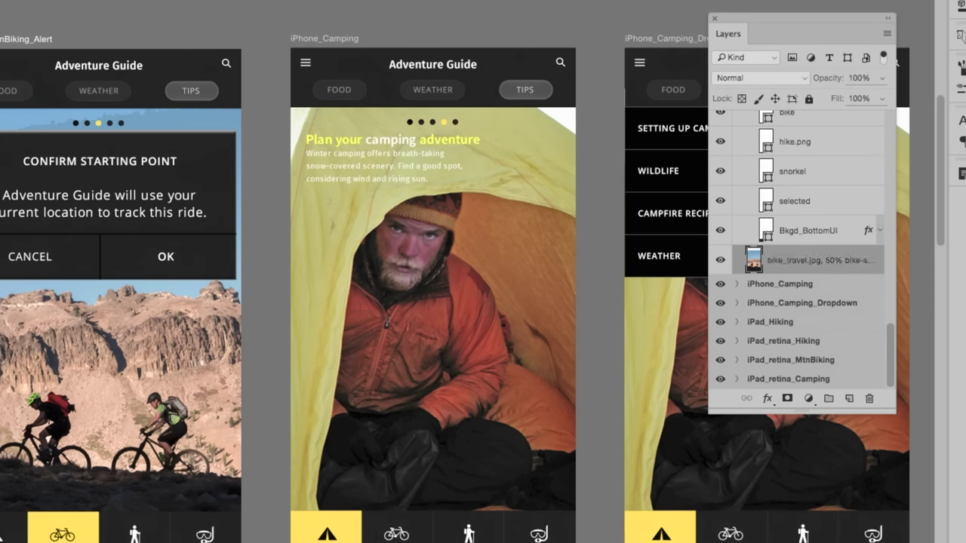
- Preview the generated bike_travel.jpg in Finder with Quick Look and return to Photoshop
key("super+Tab")
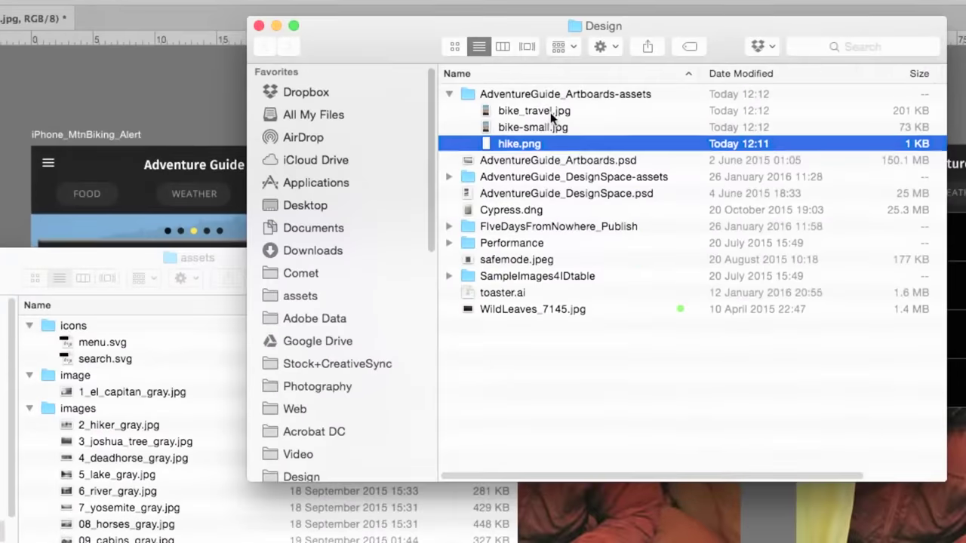
key("Up")
key("Up")
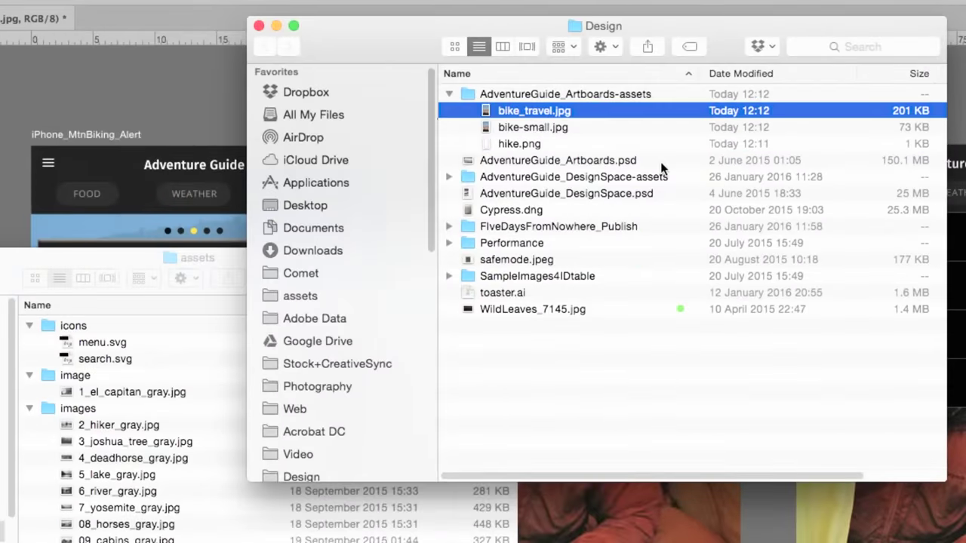
key("space")
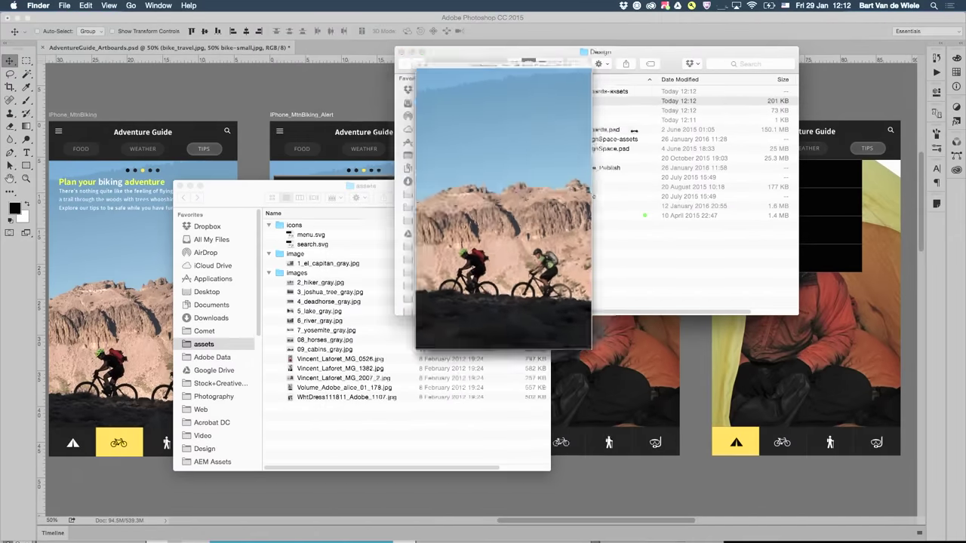
key("space")
key("super+Tab")
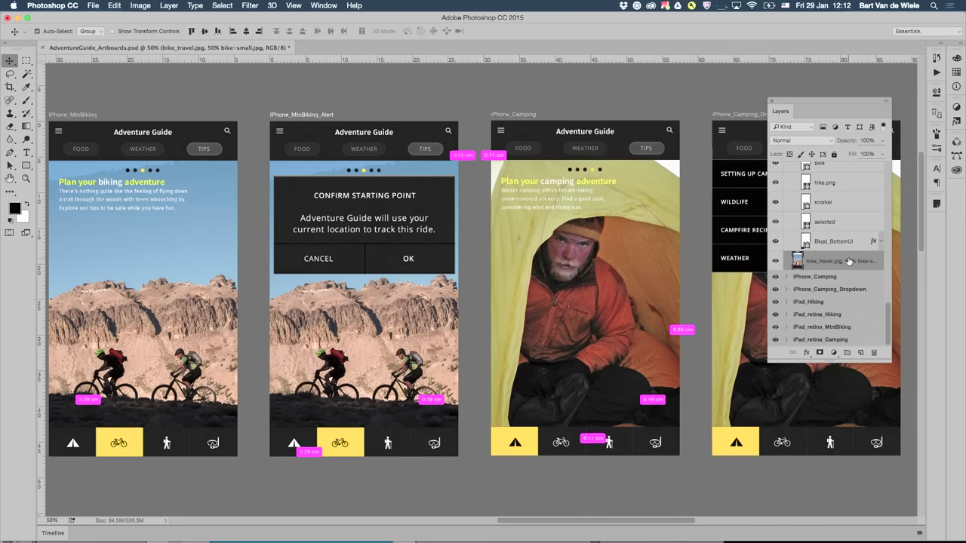
key("super+u")
- Apply a Hue of -104 to the bike photo, then bring up the Design folder
left_click_drag(497, 195, 463, 197)
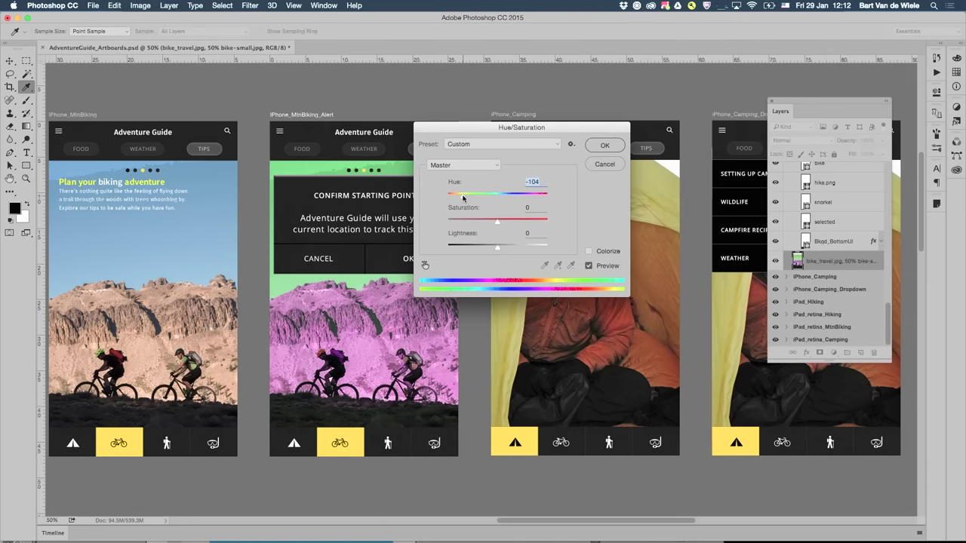
key("Return")
key("super+Tab")
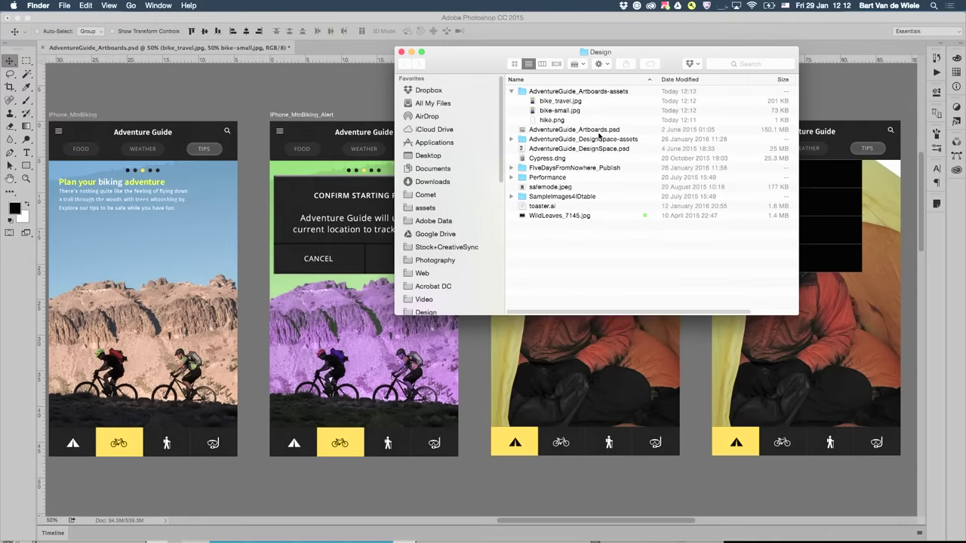
- Maximize the Illustrator icon artboard, then move Comet's Draft window left and maximize it
key("super+Tab")
key("super+Tab")
key("super+Tab")
key("super+Tab")
key("super+Tab")
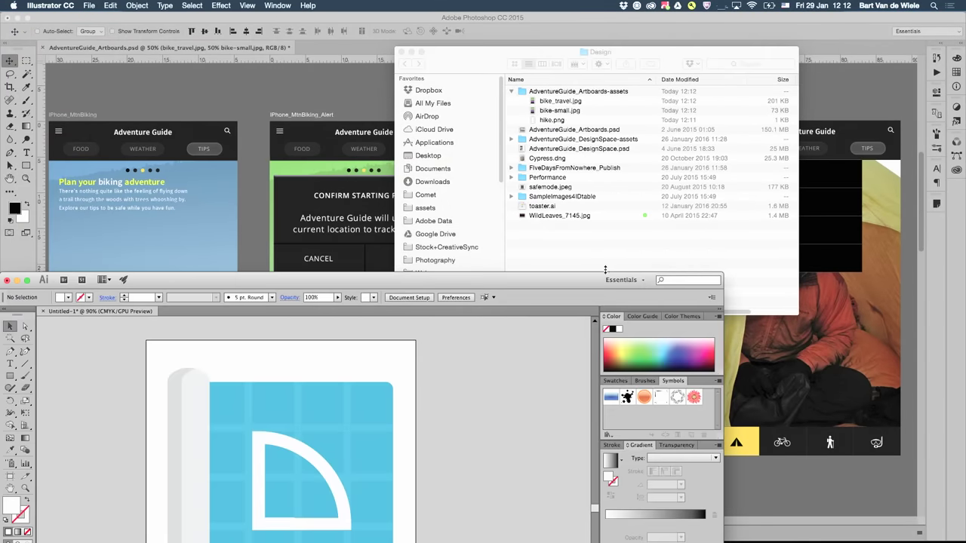
double_click(477, 281)
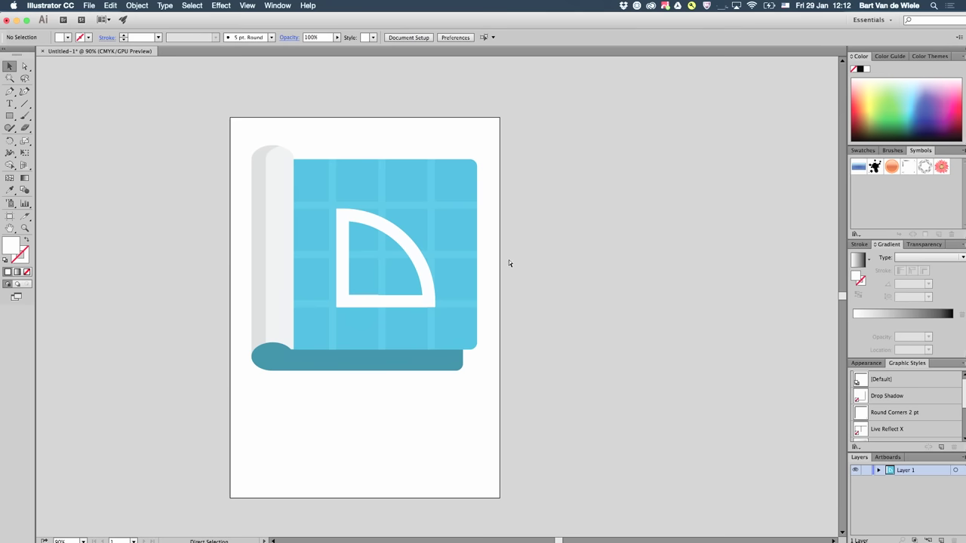
key("super+Tab")
left_click(600, 286)
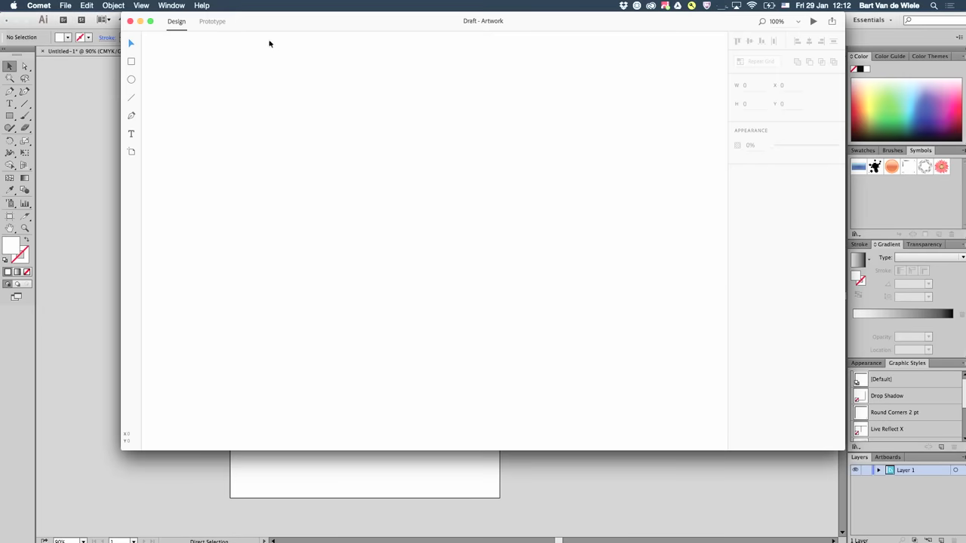
left_click_drag(290, 21, 173, 4)
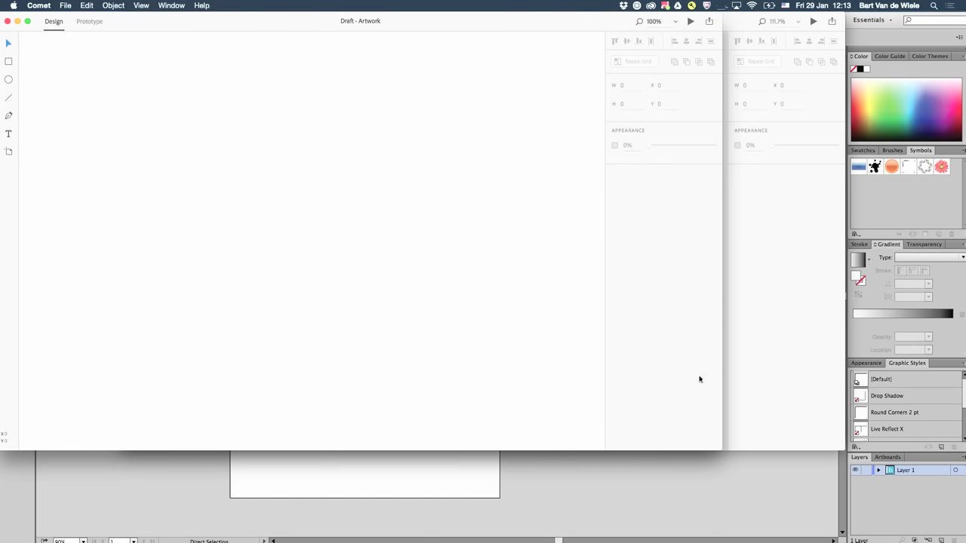
double_click(723, 448)
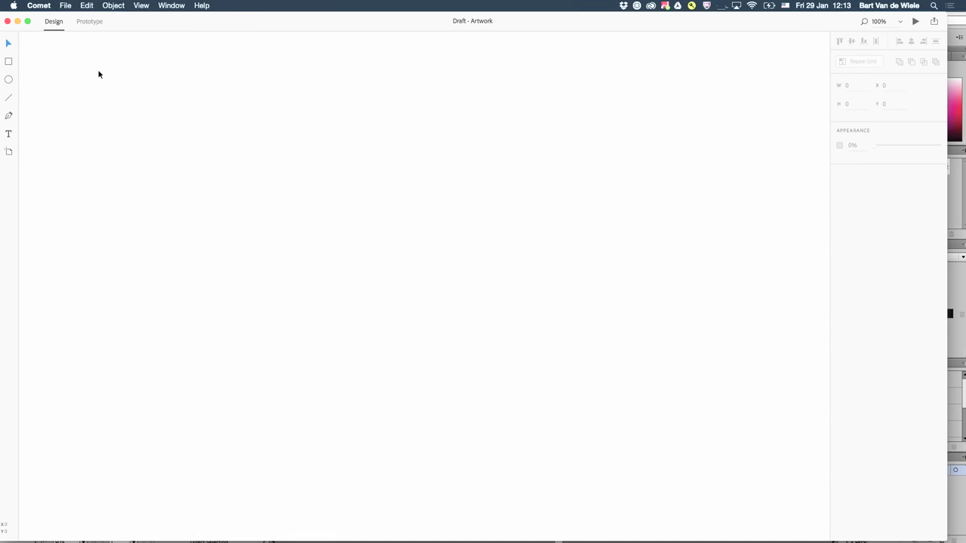
- Draw two overlapping rectangles and round the second one's corners to radius 71
left_click(10, 64)
left_click_drag(167, 107, 324, 209)
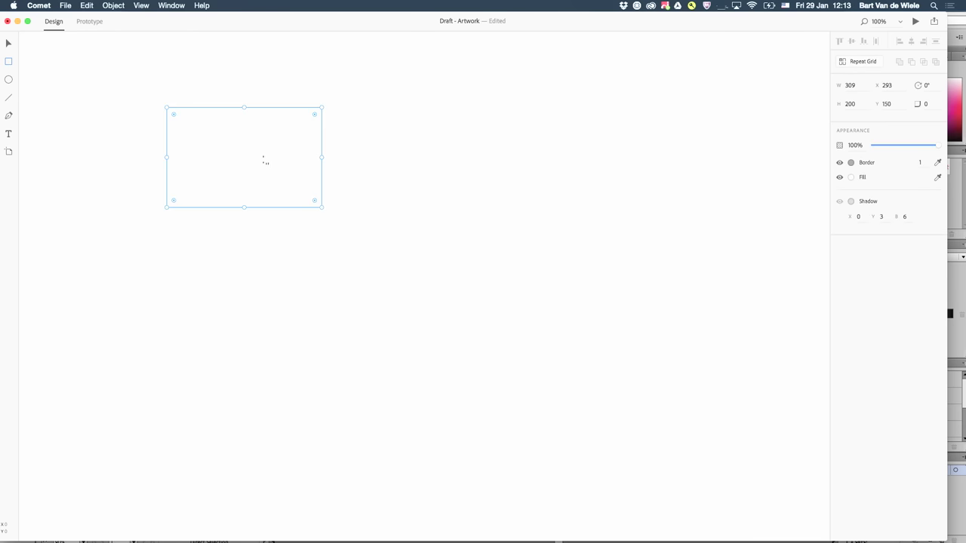
left_click_drag(259, 157, 465, 332)
left_click(9, 44)
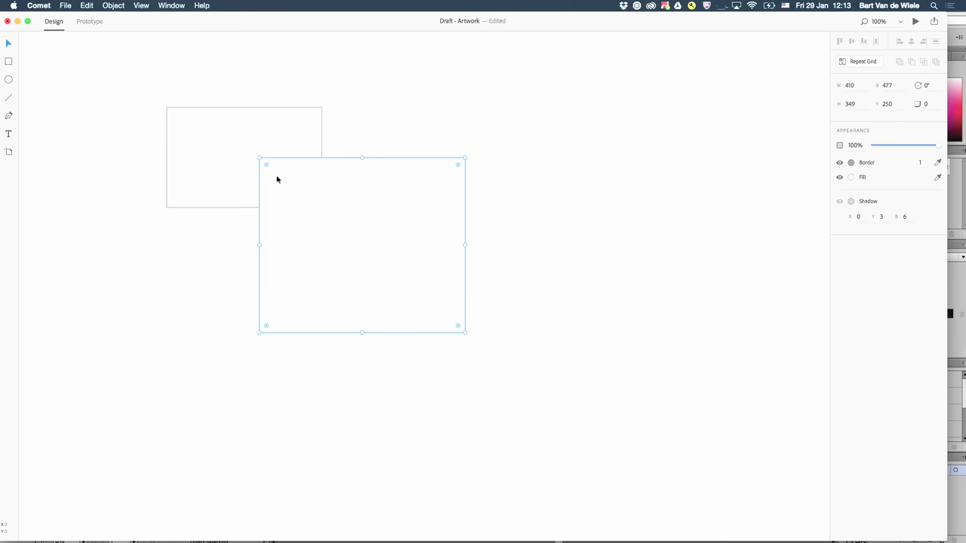
left_click_drag(266, 168, 294, 192)
- Give the rounded rectangle a light-teal border of width 5 and a grey fill
left_click(851, 162)
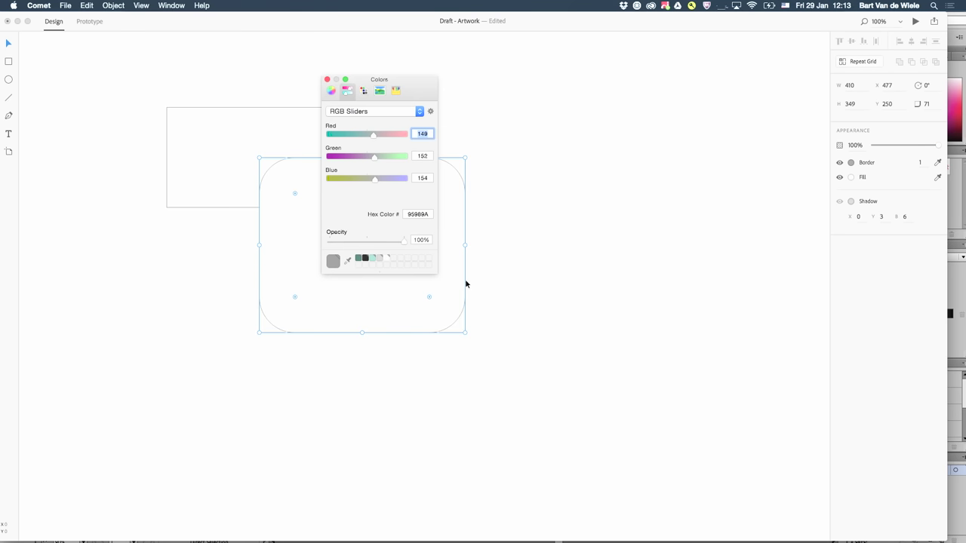
left_click(372, 259)
key("Escape")
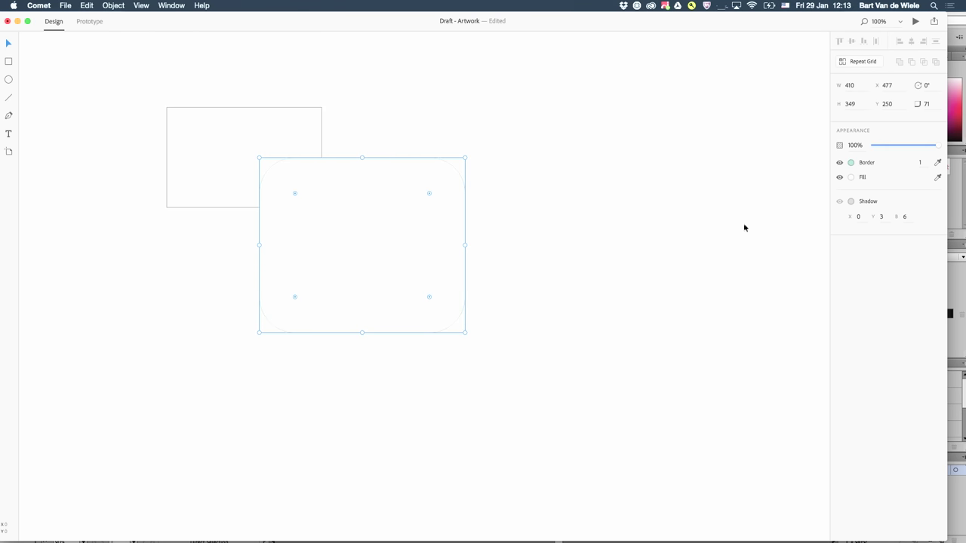
left_click(906, 162)
type("5")
key("Return")
left_click(851, 177)
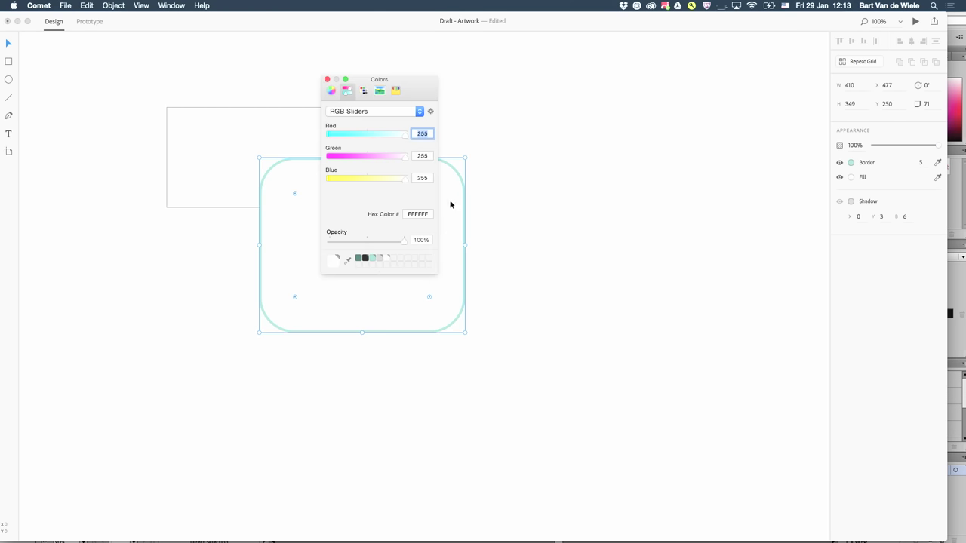
left_click(377, 258)
key("Escape")
- Move the rounded rectangle to the right, clear of the first rectangle
left_click_drag(328, 220, 428, 220)
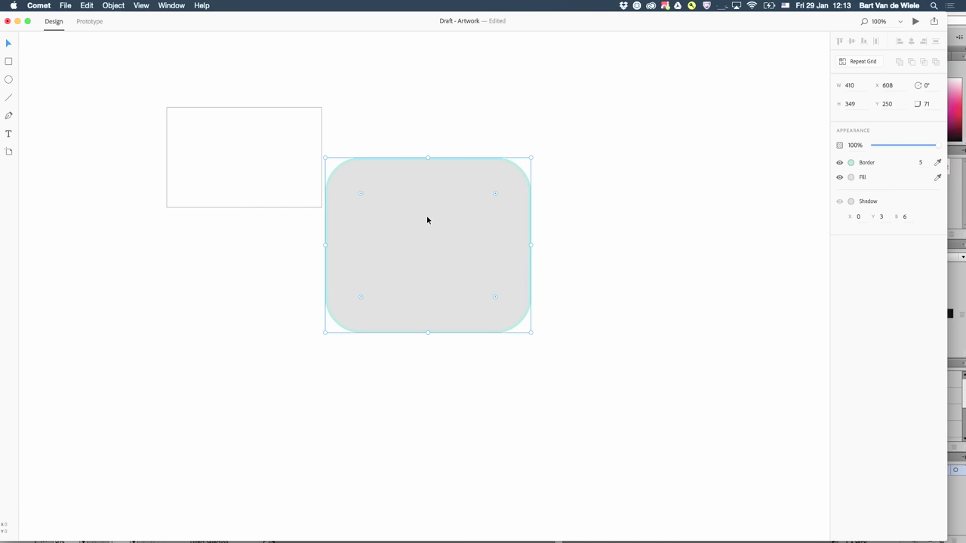
left_click_drag(427, 220, 343, 205)
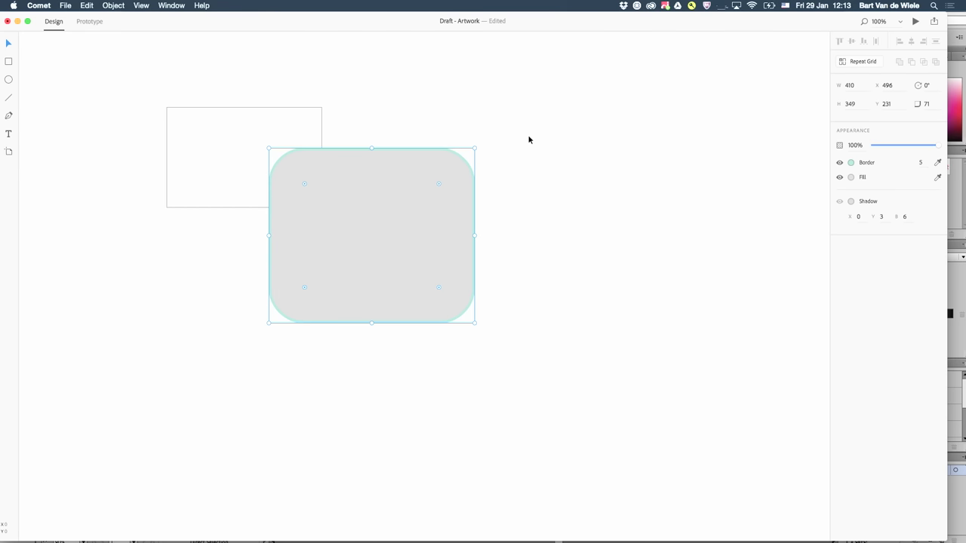
left_click(529, 139)
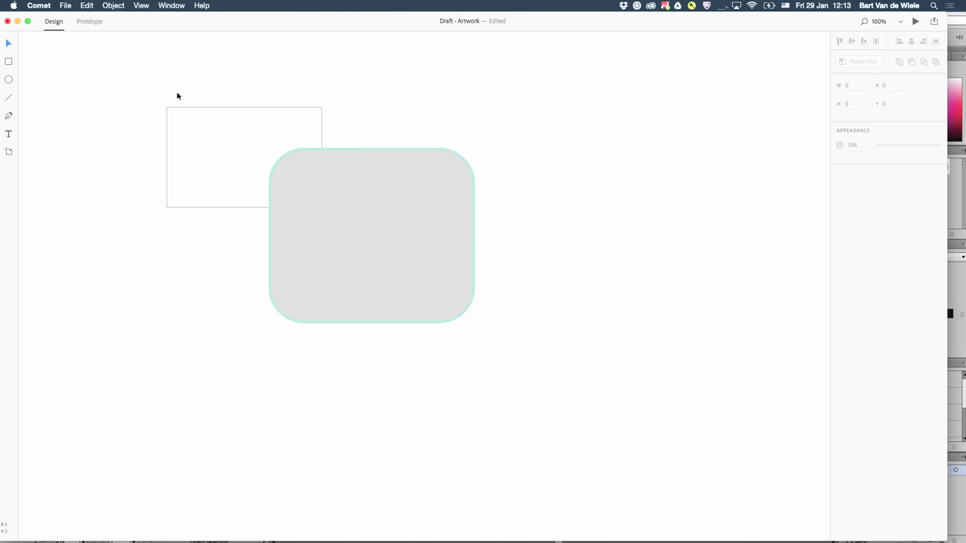
left_click_drag(326, 203, 448, 177)
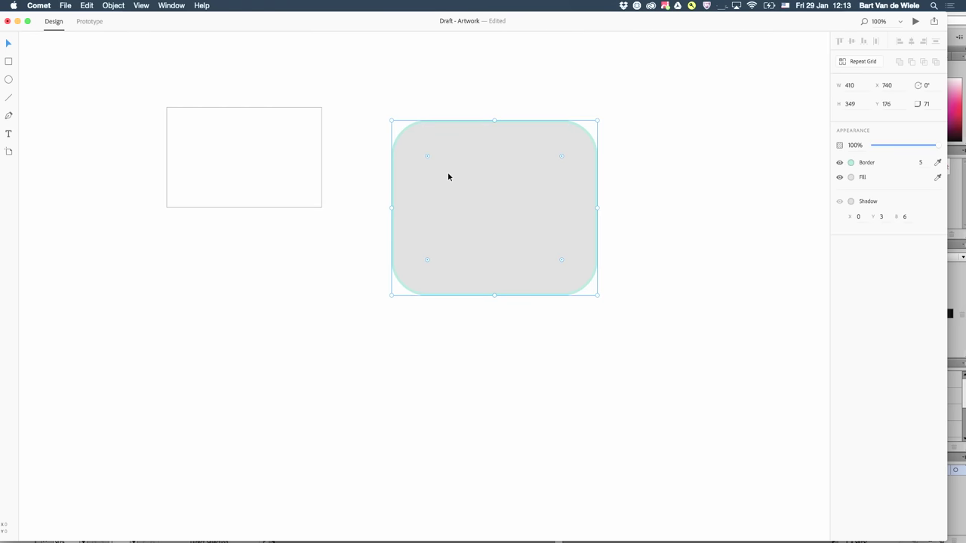
- Select and copy all the blueprint icon paths in Illustrator, then shift Comet's rounded rectangle left
key("super+Tab")
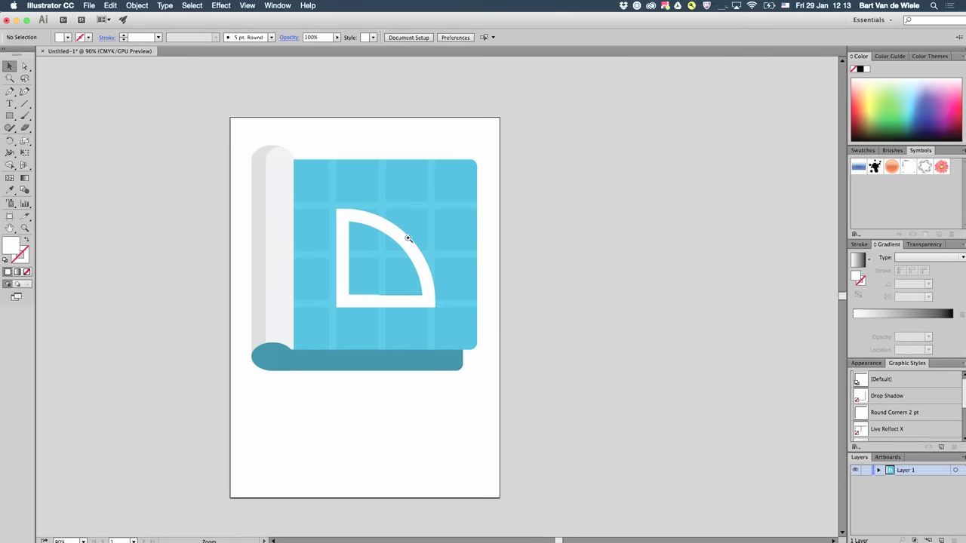
left_click_drag(408, 239, 340, 177)
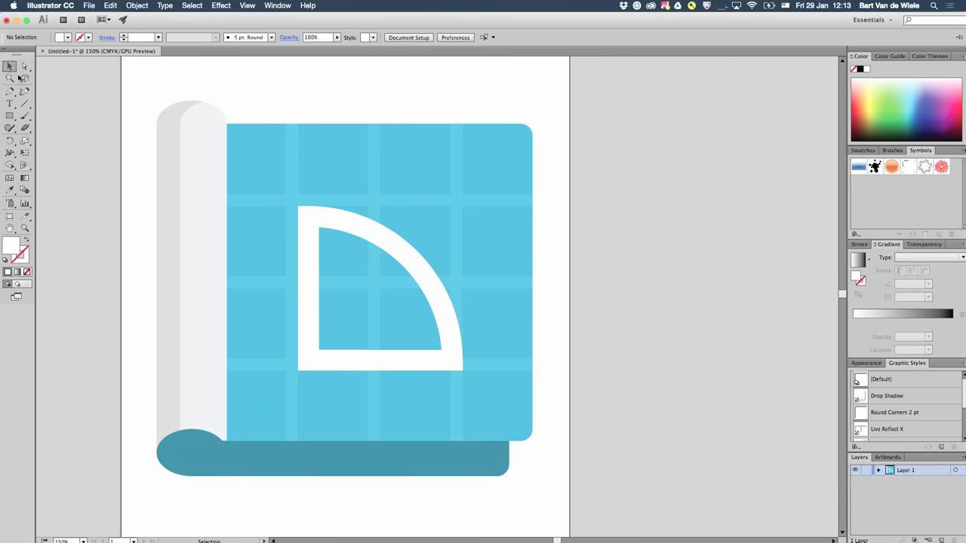
left_click(239, 190)
key("super+y")
key("super+y")
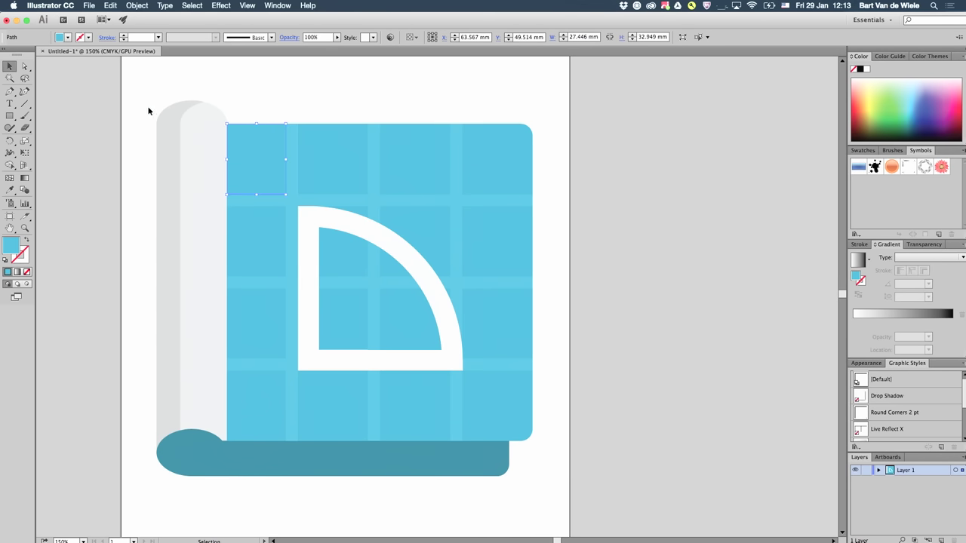
left_click_drag(130, 79, 647, 511)
key("super+Tab")
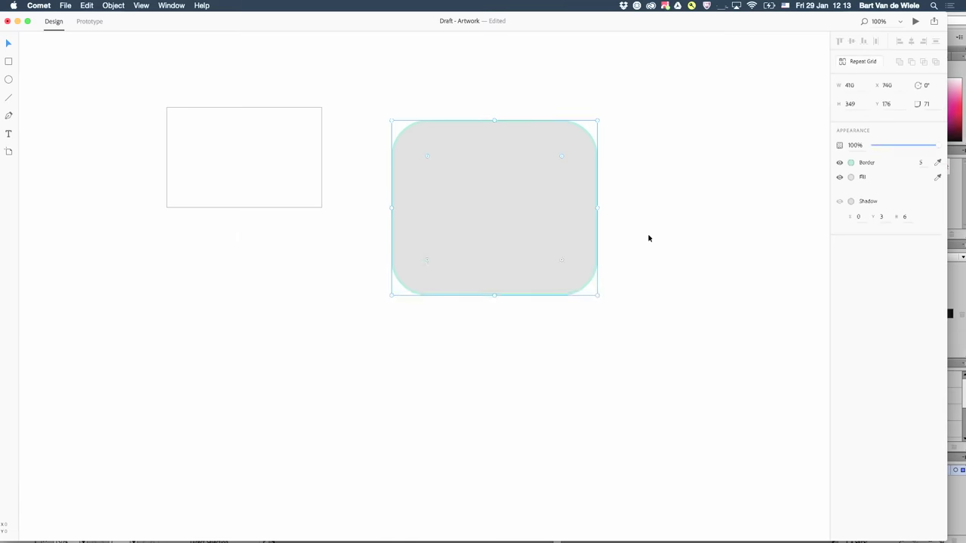
left_click_drag(556, 203, 237, 272)
- Paste the blueprint icon into Comet, moving it right and its grey roll shape up
left_click(514, 263)
key("super+v")
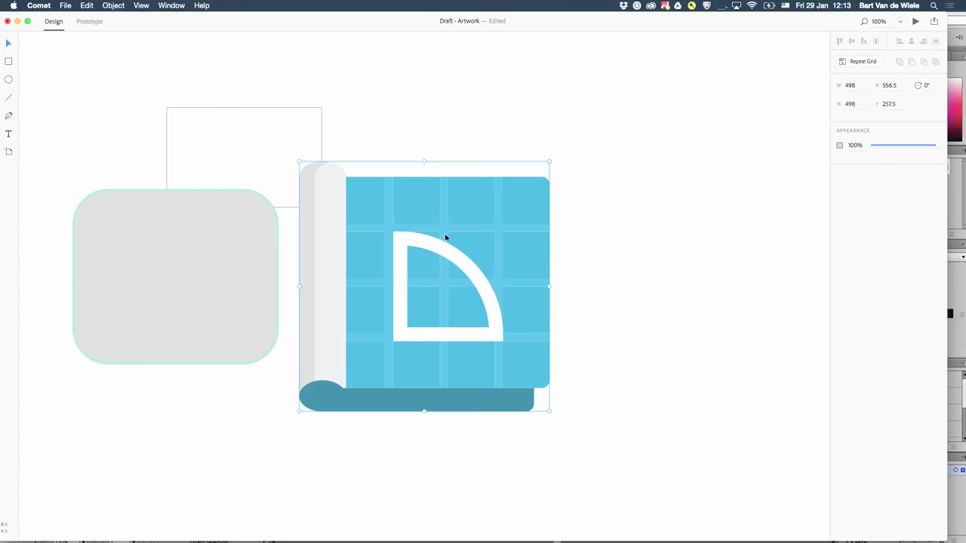
left_click_drag(445, 237, 560, 229)
double_click(442, 173)
left_click_drag(445, 173, 447, 117)
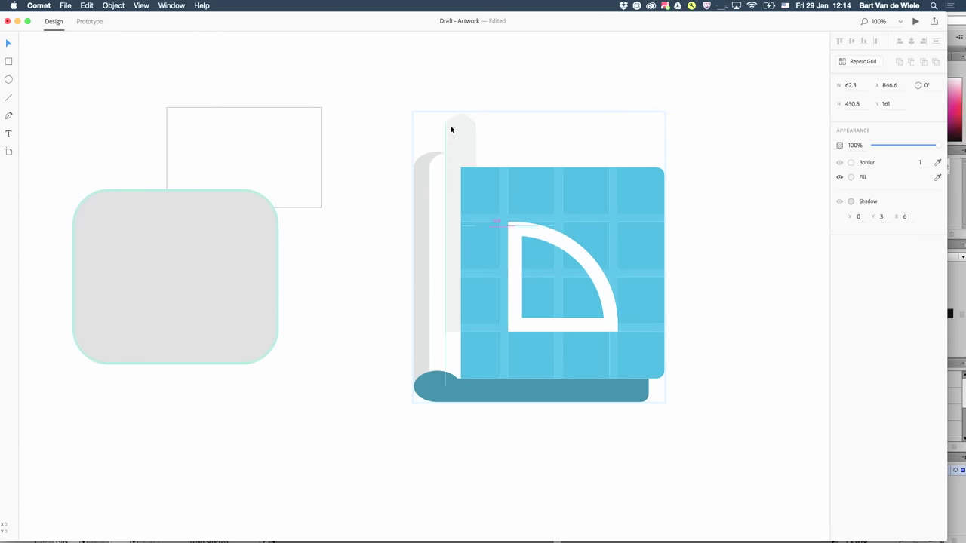
- Pull the roll shape into a wedge, then delete the wedge, roll and blue icon shapes
left_click(425, 165)
left_click_drag(416, 168, 349, 149)
left_click(350, 102)
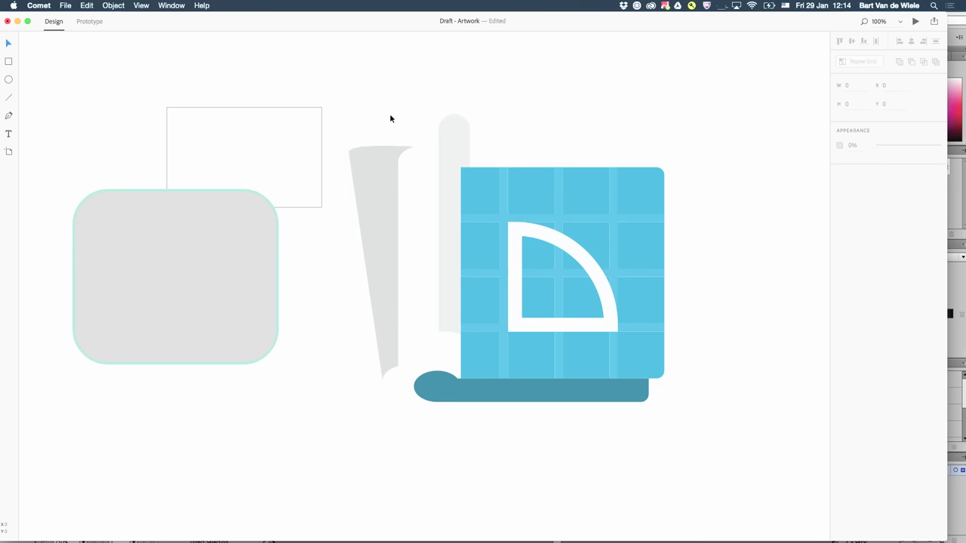
left_click_drag(367, 95, 639, 425)
key("BackSpace")
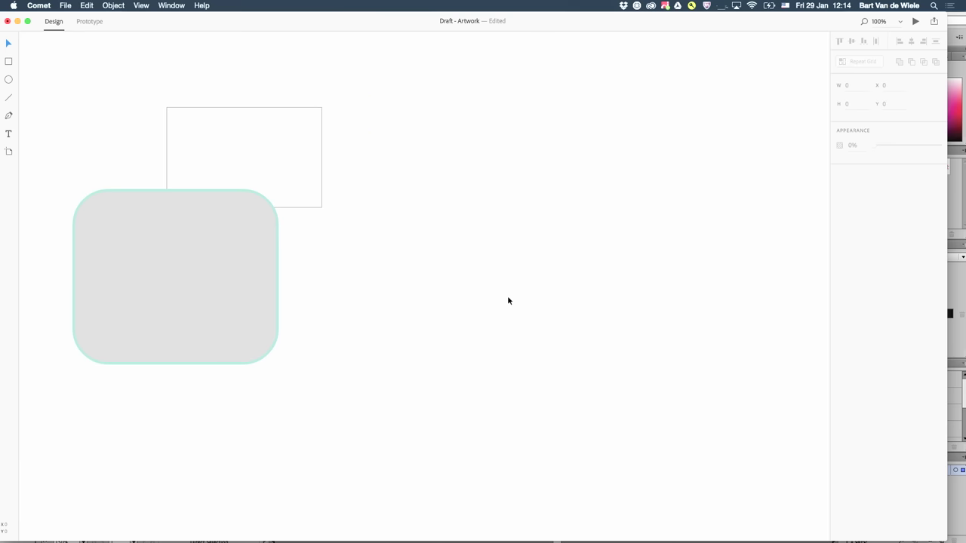
- Delete the grey rounded rectangle and the white rectangle, leaving an empty canvas
scroll(508, 295, "down", 5)
left_click_drag(396, 258, 540, 224)
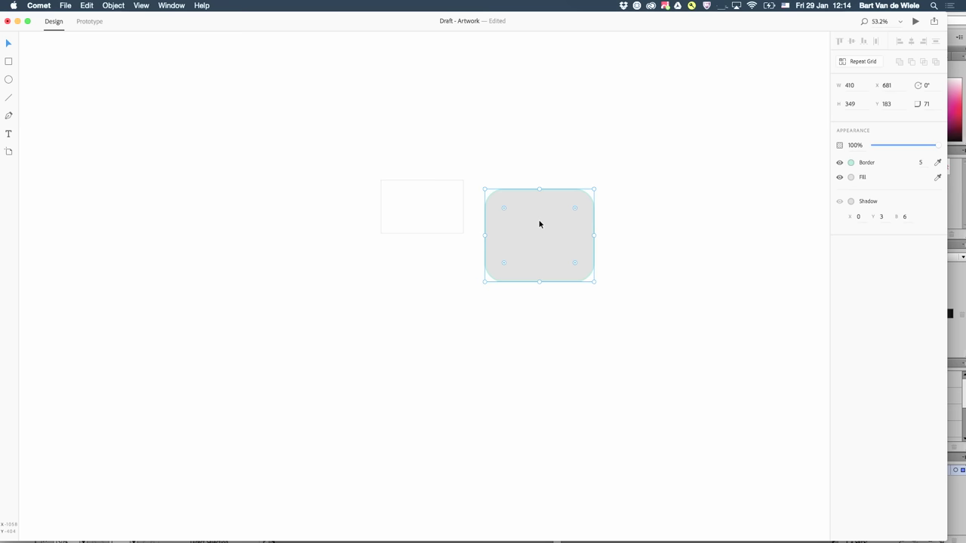
scroll(597, 227, "up", 5)
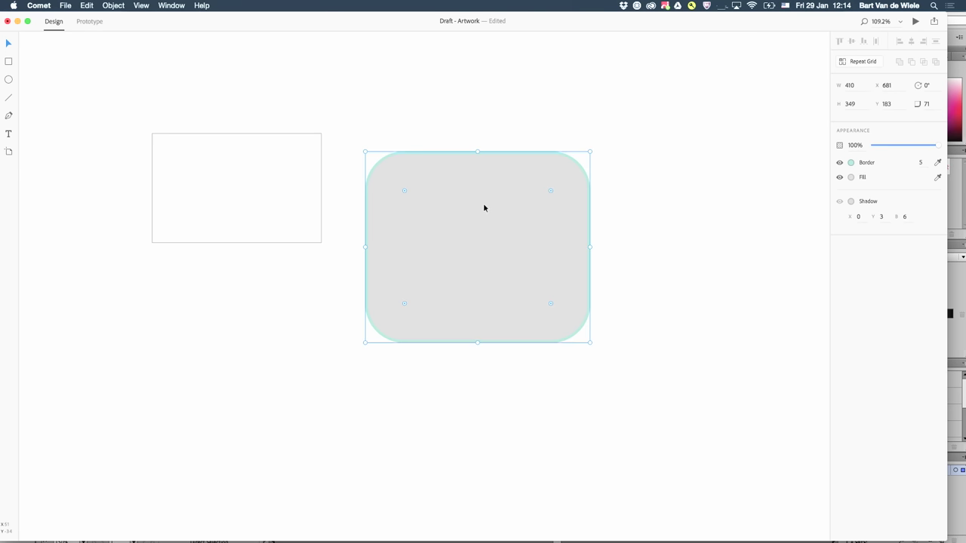
left_click_drag(483, 207, 452, 169)
key("Delete")
key("super+a")
key("Delete")
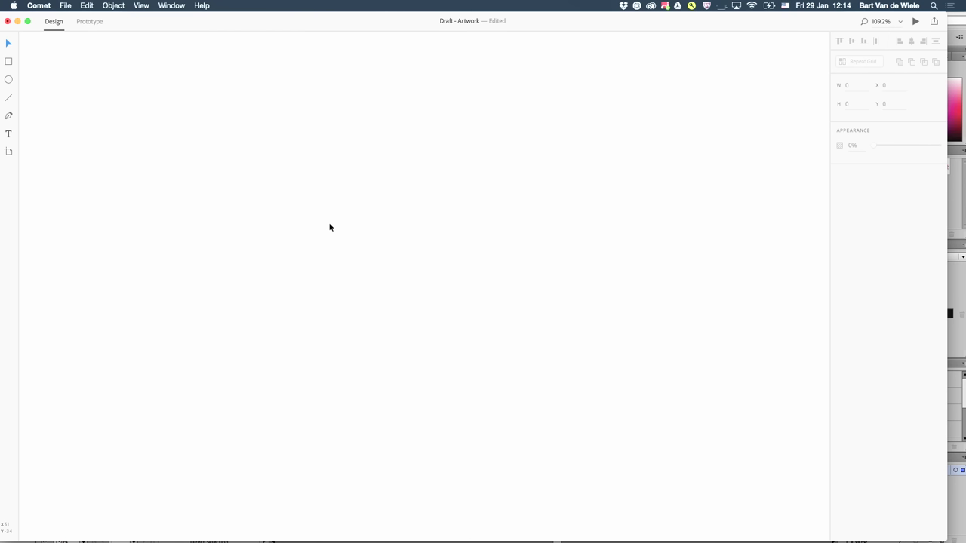
- Place an iPhone 6 preset artboard and stretch a drawn rectangle over it to 375×667
left_click(9, 151)
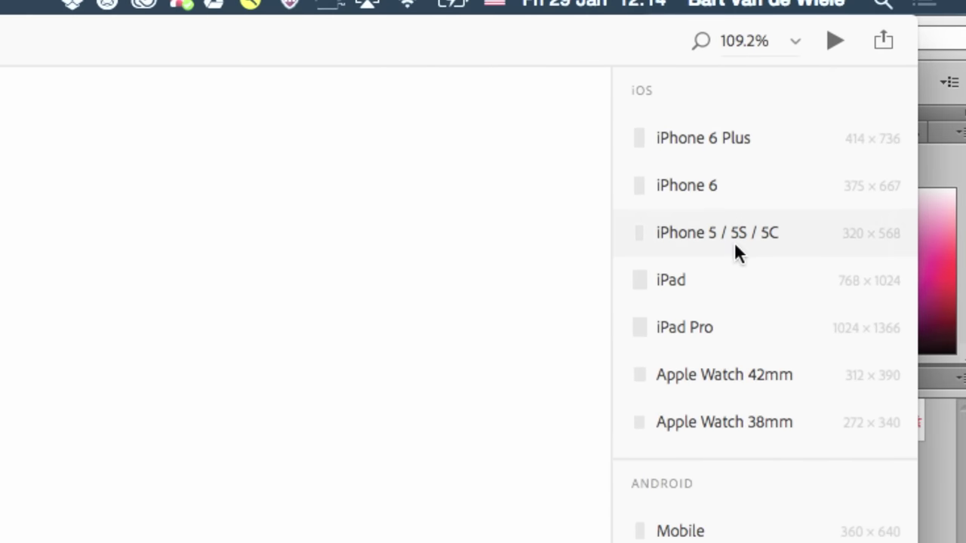
left_click(703, 186)
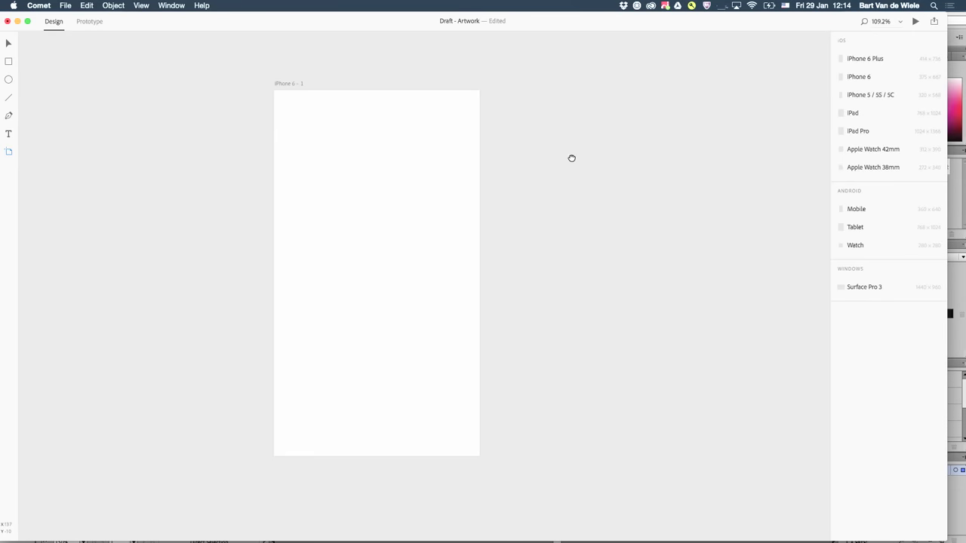
left_click(7, 44)
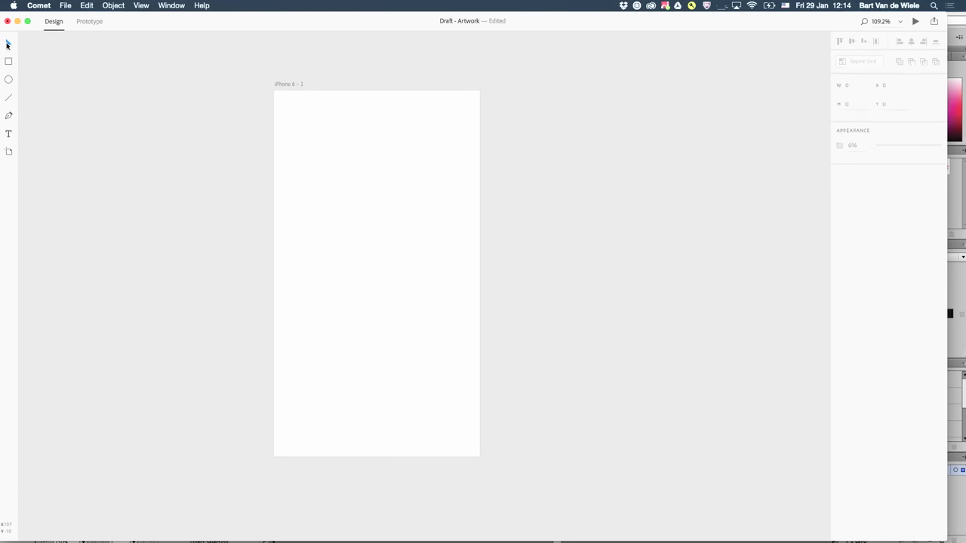
left_click(9, 62)
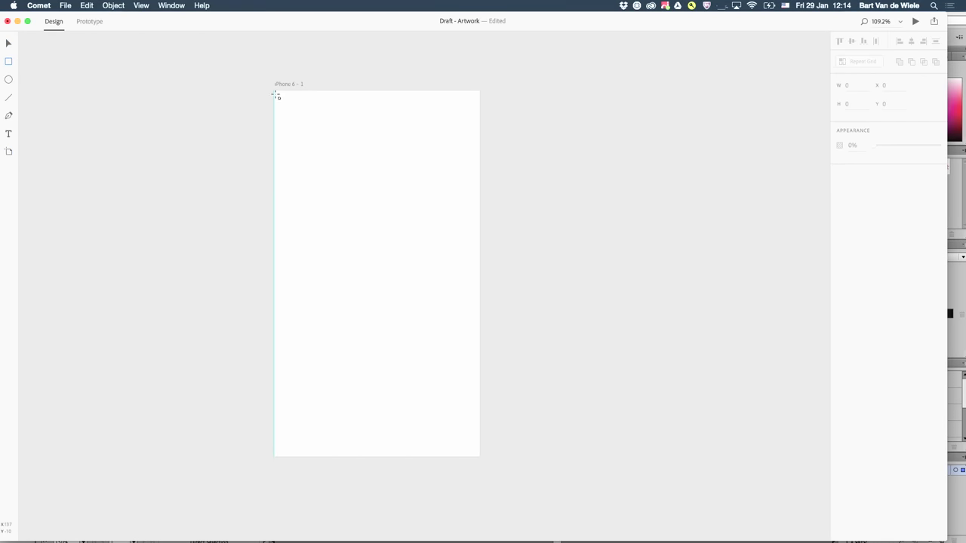
mouse_move(275, 92)
left_mouse_down()
mouse_move(445, 199)
mouse_move(480, 193)
left_mouse_up()
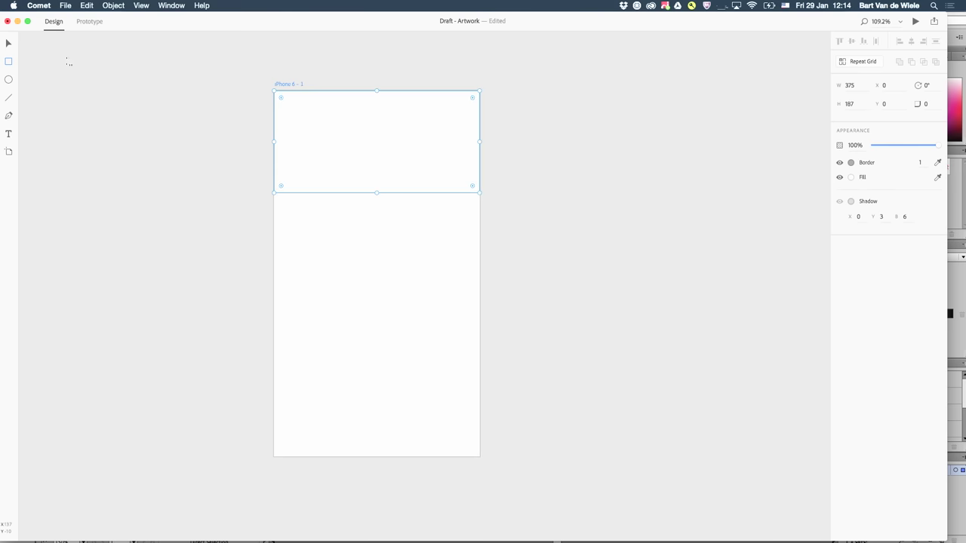
left_click(9, 44)
left_click_drag(377, 193, 381, 457)
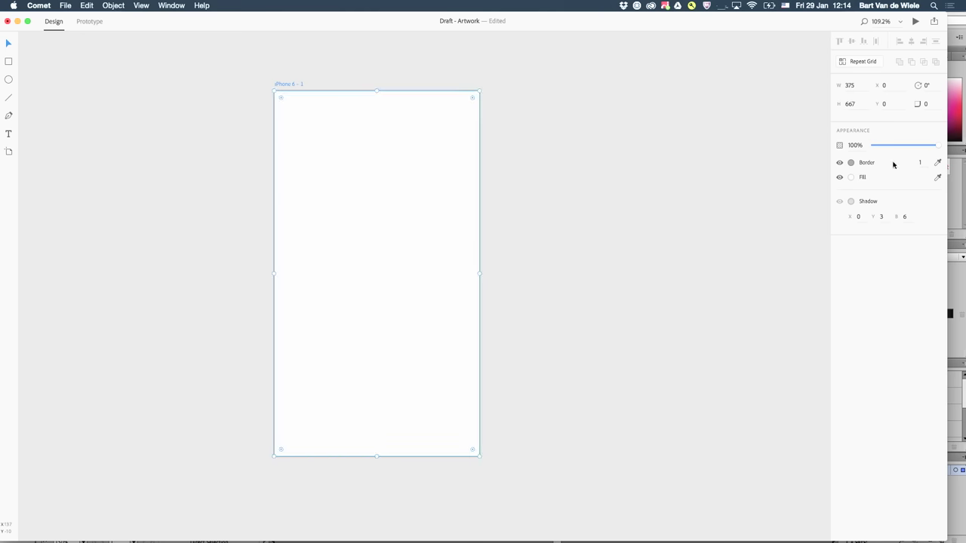
- Fill the full-screen background rectangle dark grey
left_click(851, 177)
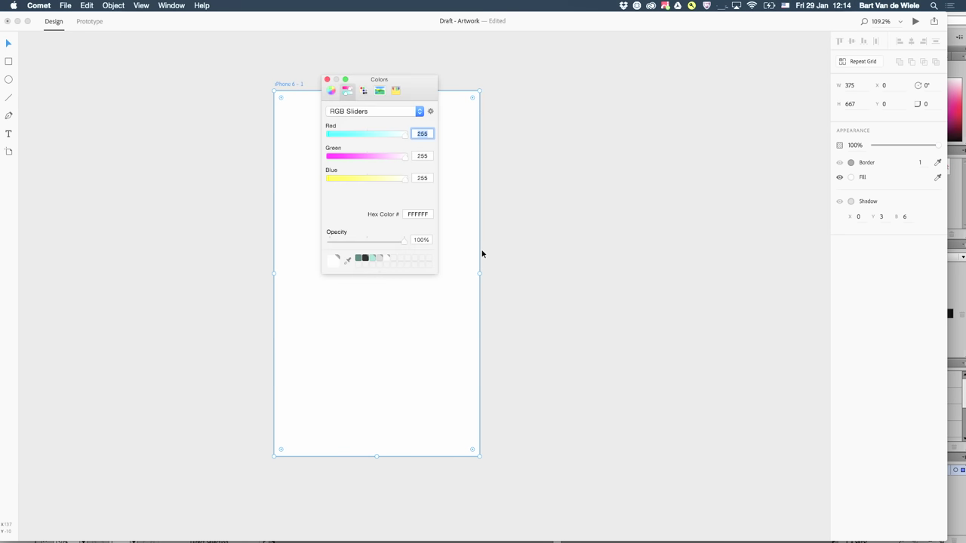
left_click(366, 258)
left_click(327, 79)
left_click(224, 121)
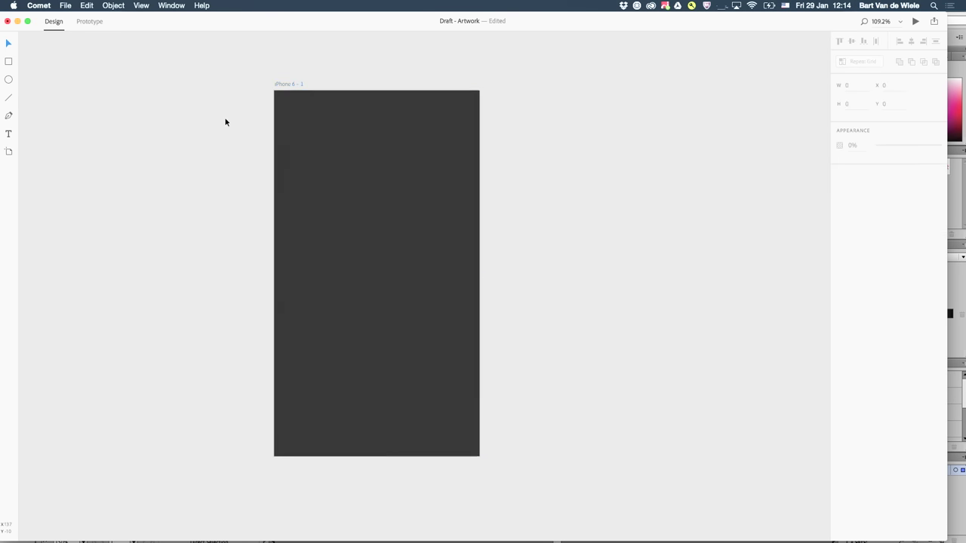
scroll(332, 167, "right", 2)
- Draw a teal 375×167 header block and Option-drag a copy down to Y 200
left_click(8, 61)
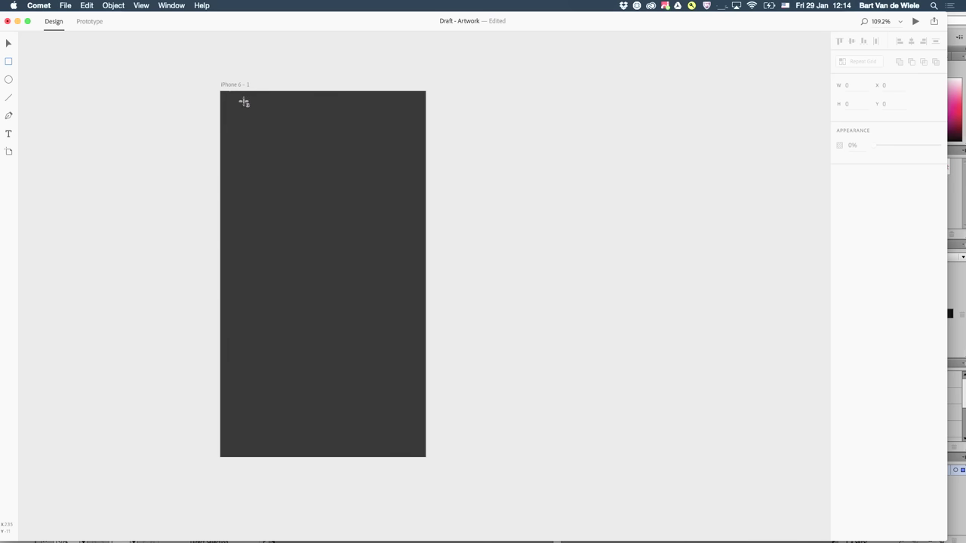
left_click_drag(220, 92, 427, 184)
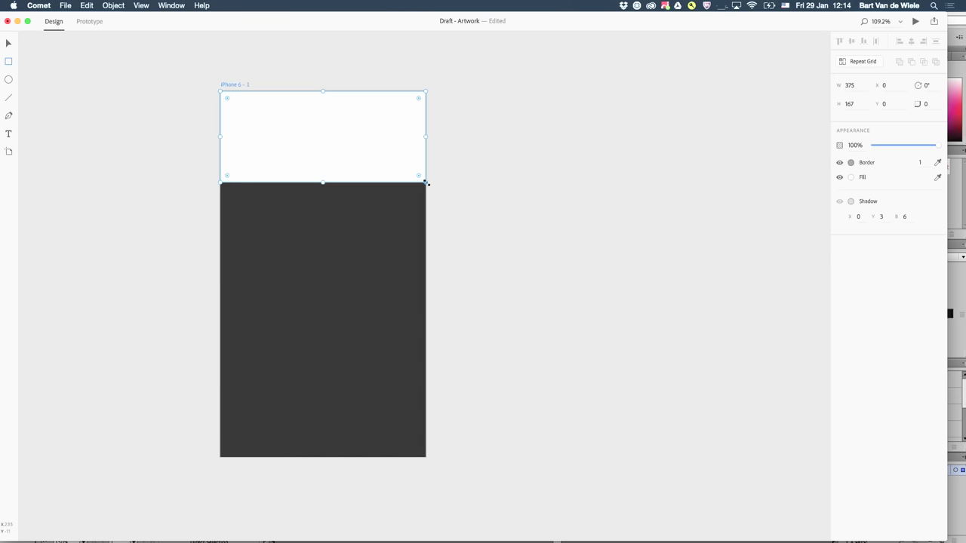
left_click(10, 42)
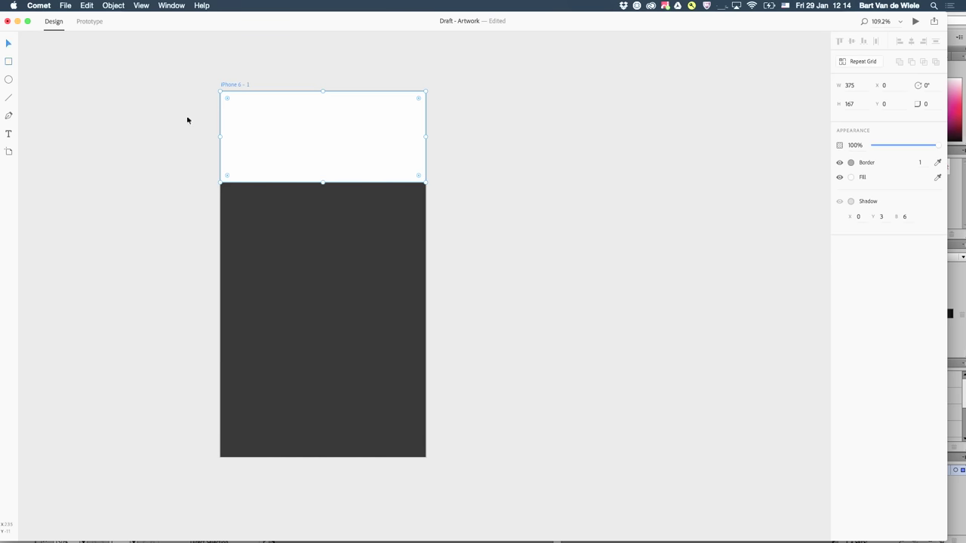
left_click(852, 177)
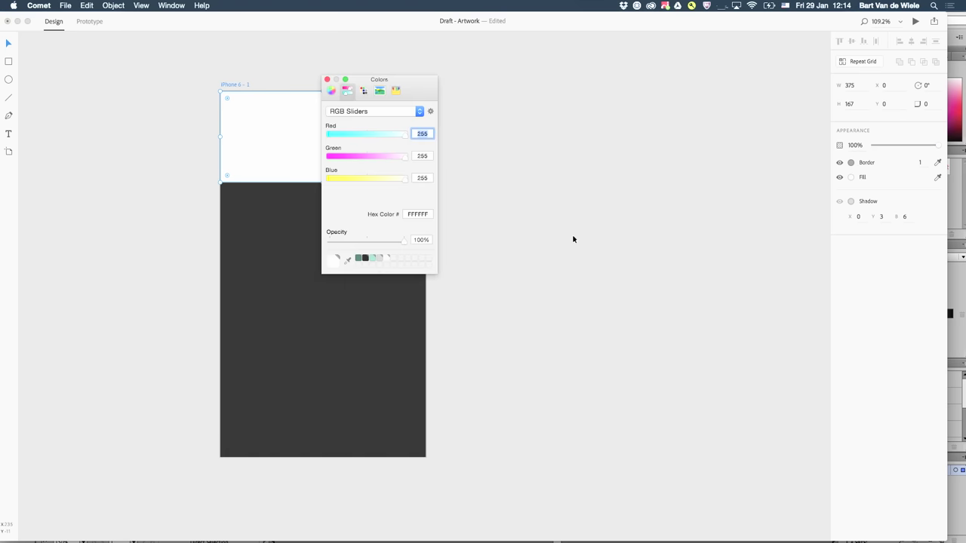
left_click(360, 258)
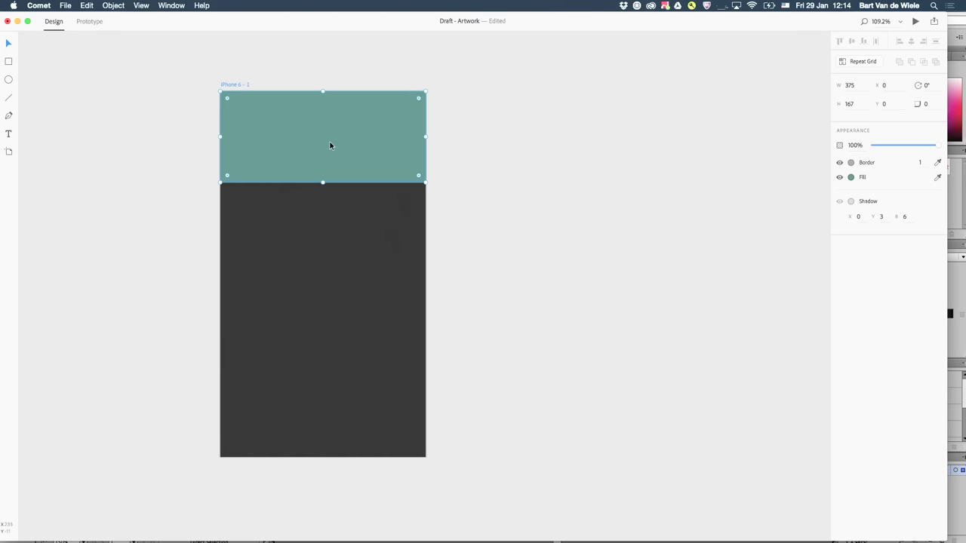
left_click_drag(330, 146, 349, 240)
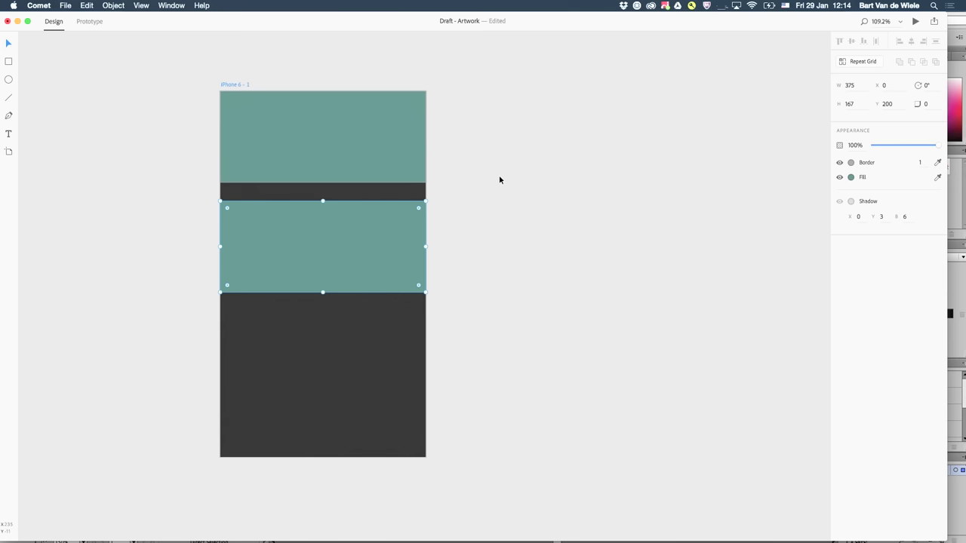
key("super+Tab")
key("super+Tab")
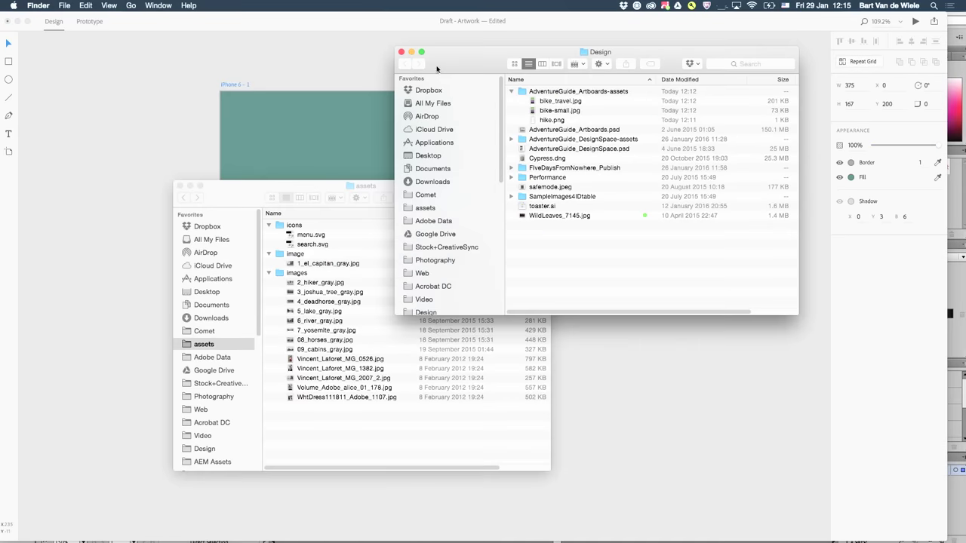
- Drop 1_el_capitan_gray.jpg into the middle teal block, move it to the top, set 45% opacity
left_click(400, 51)
left_click_drag(237, 207, 519, 93)
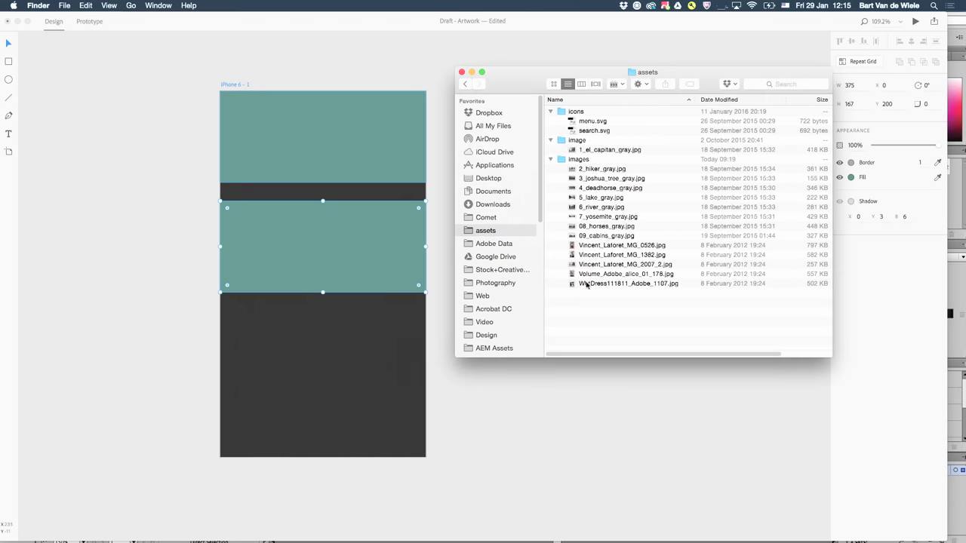
left_click_drag(605, 150, 381, 213)
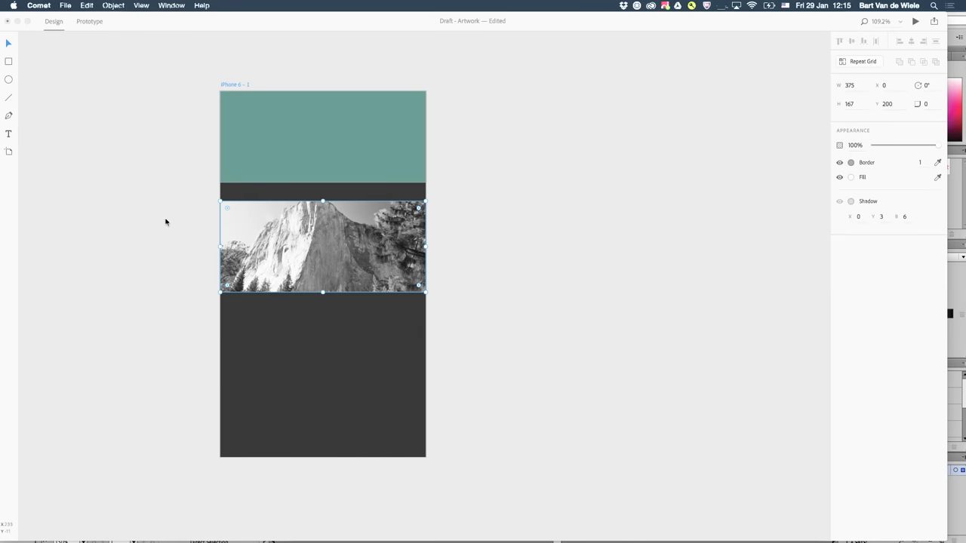
left_click_drag(294, 248, 295, 137)
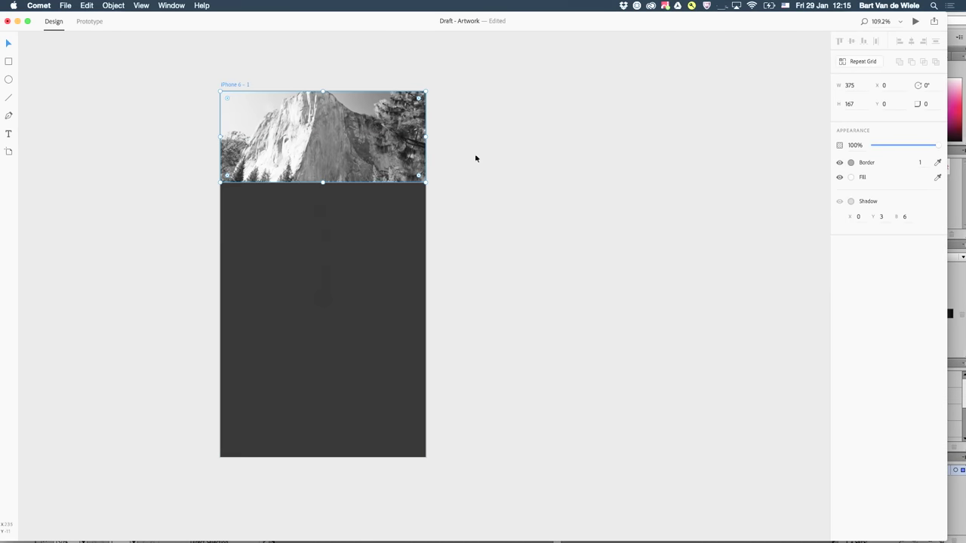
left_click_drag(921, 145, 902, 150)
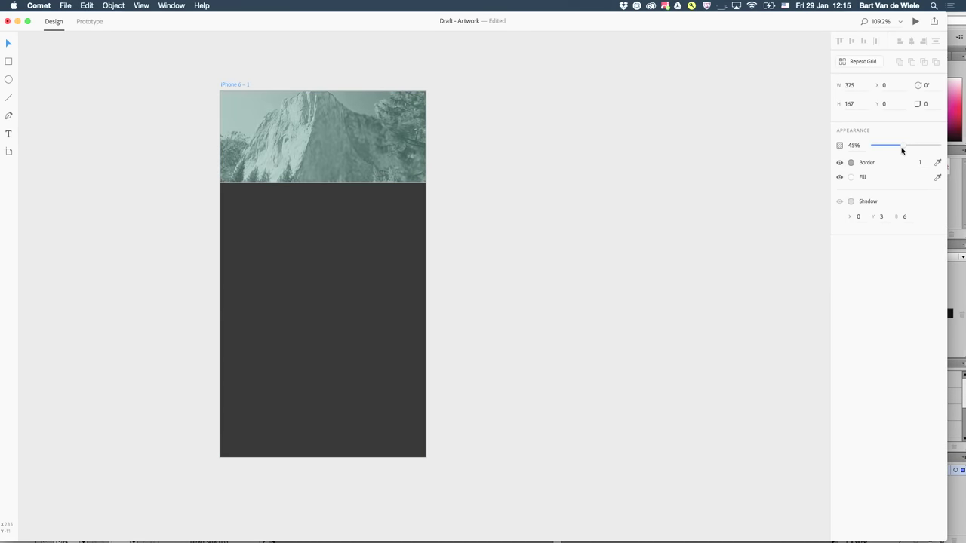
left_click(646, 179)
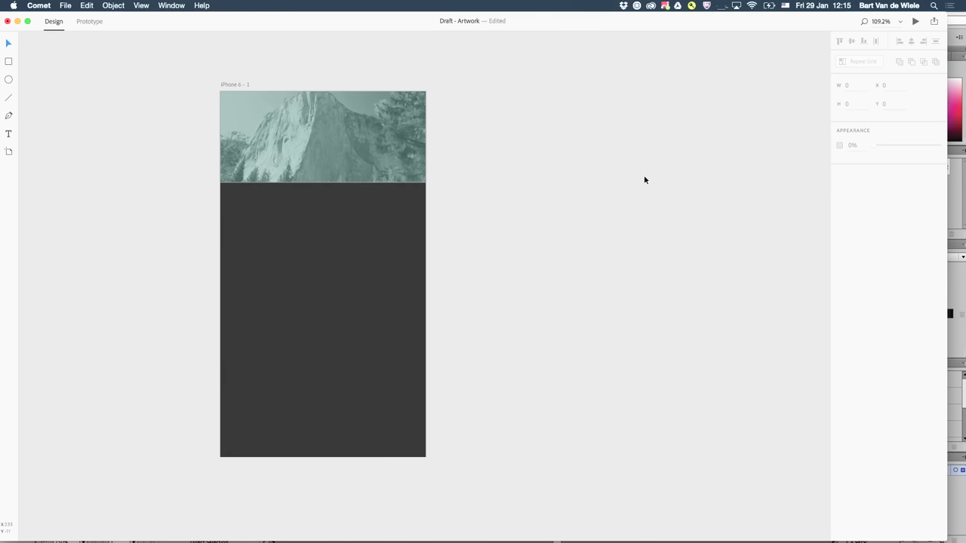
- Drag menu.svg and search.svg from Finder onto the header's top-right corner
key("super+Tab")
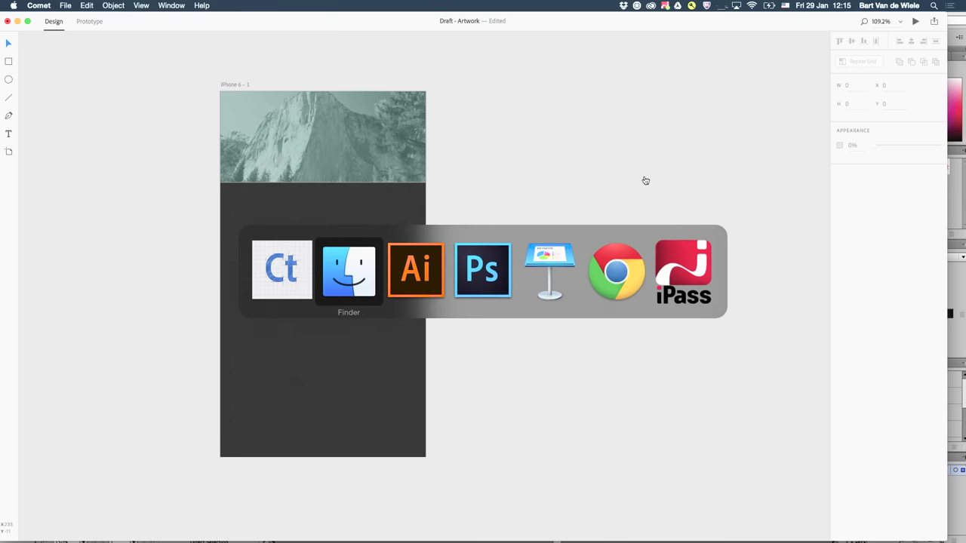
left_click(602, 122)
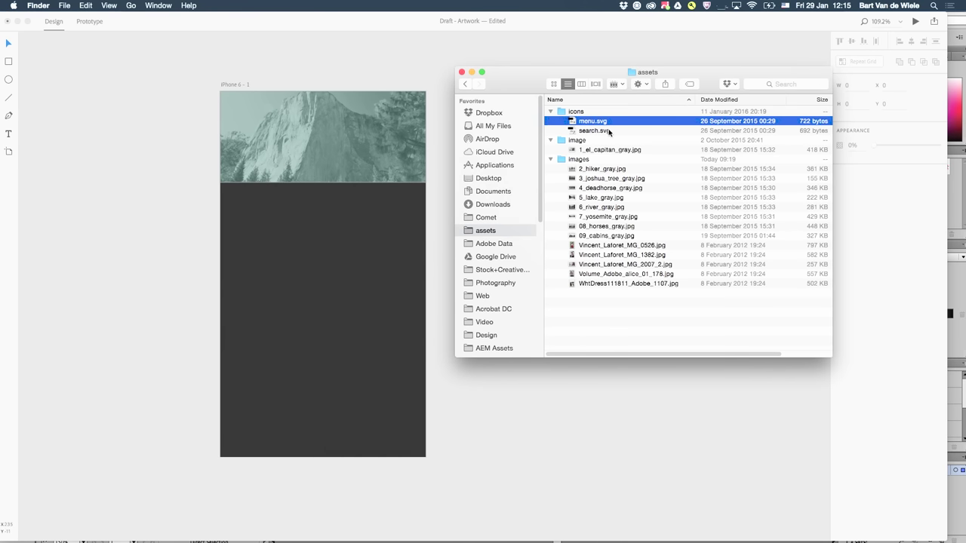
left_click(597, 133, "shift")
left_click_drag(599, 128, 411, 103)
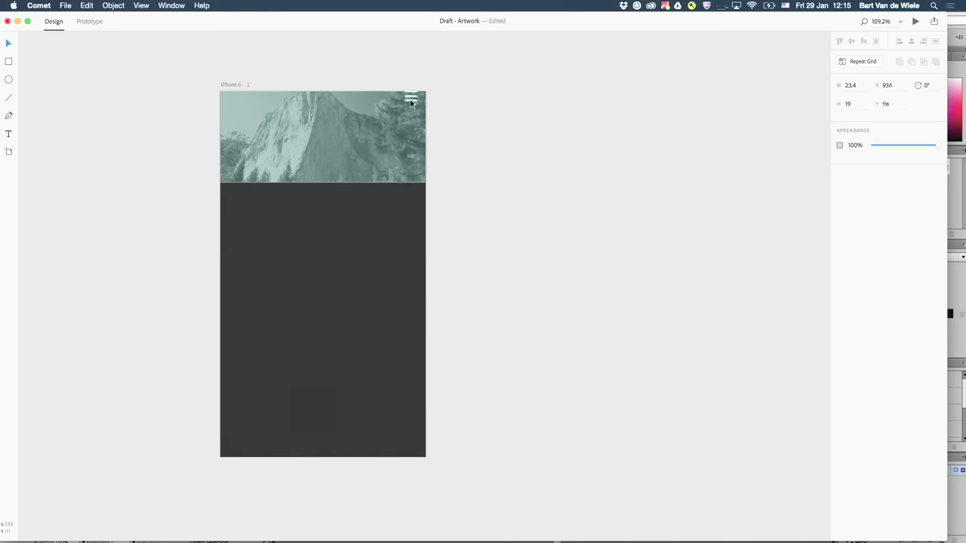
key("super+Tab")
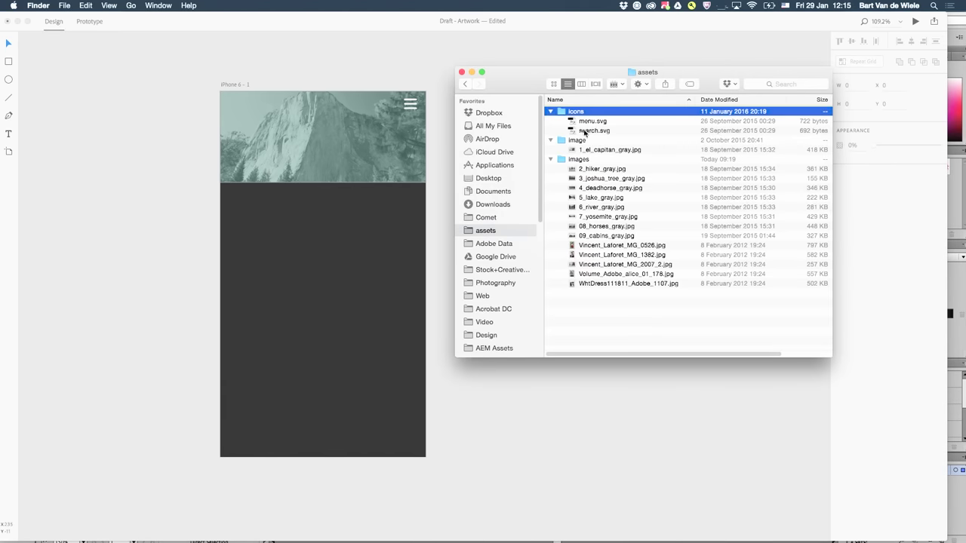
left_click_drag(585, 133, 391, 104)
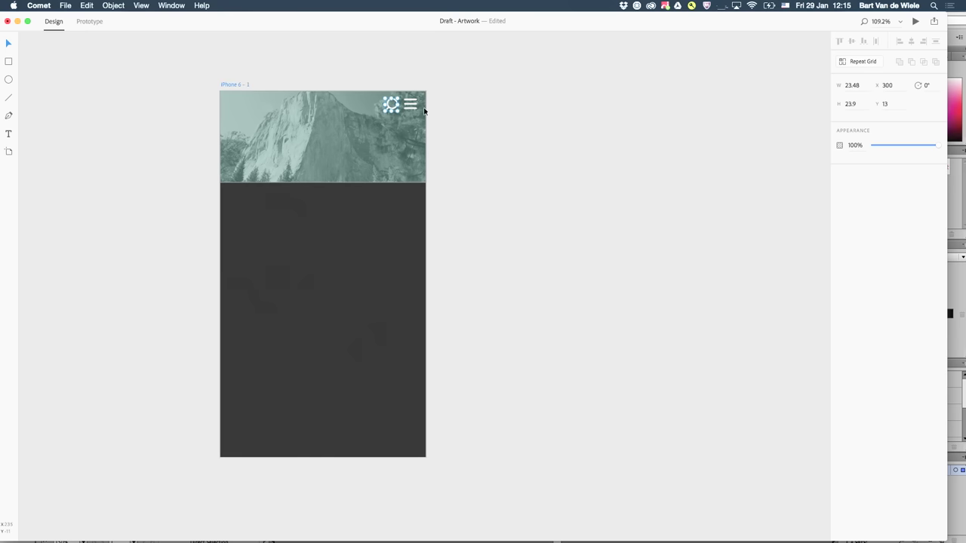
left_click(548, 171)
left_click_drag(548, 171, 511, 167)
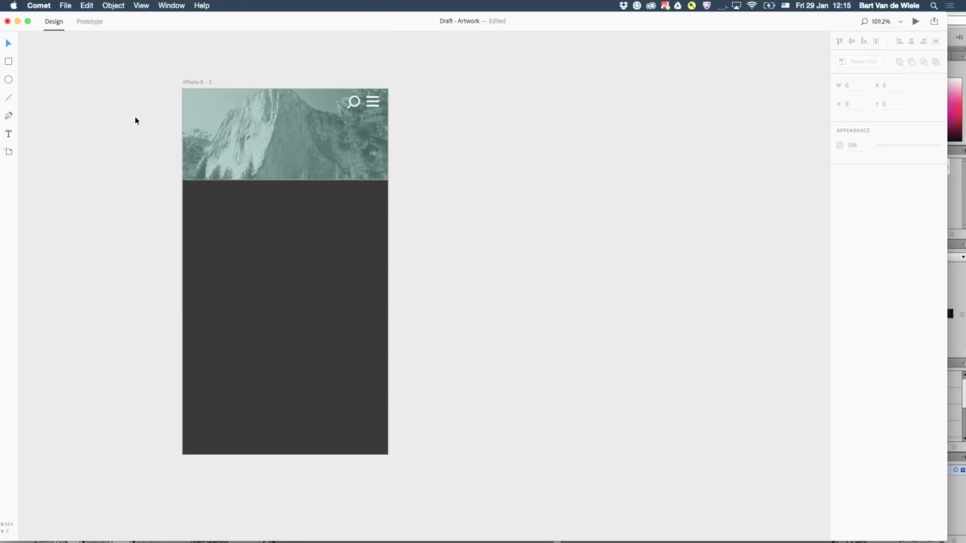
- Make the 'featured' label on the header photo white Open Sans
left_click(200, 135)
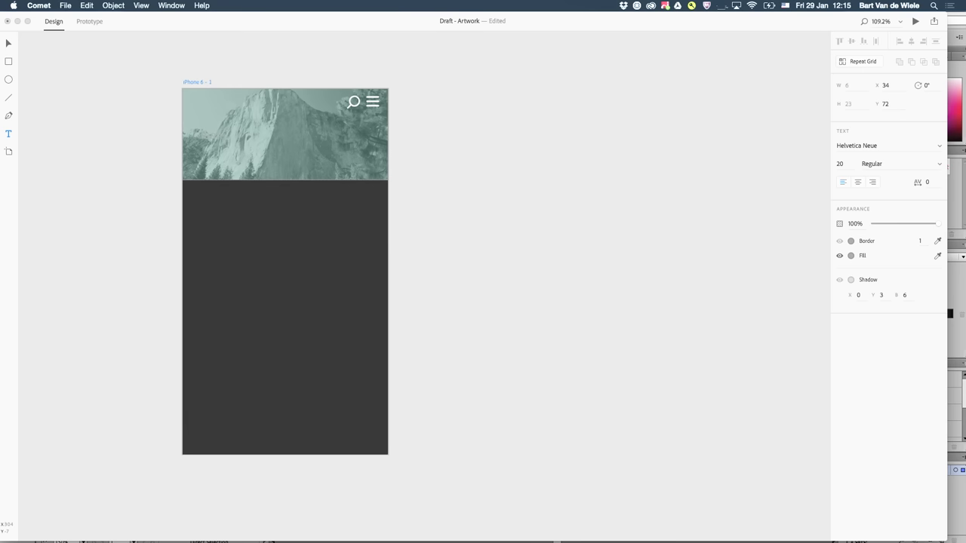
key("super+a")
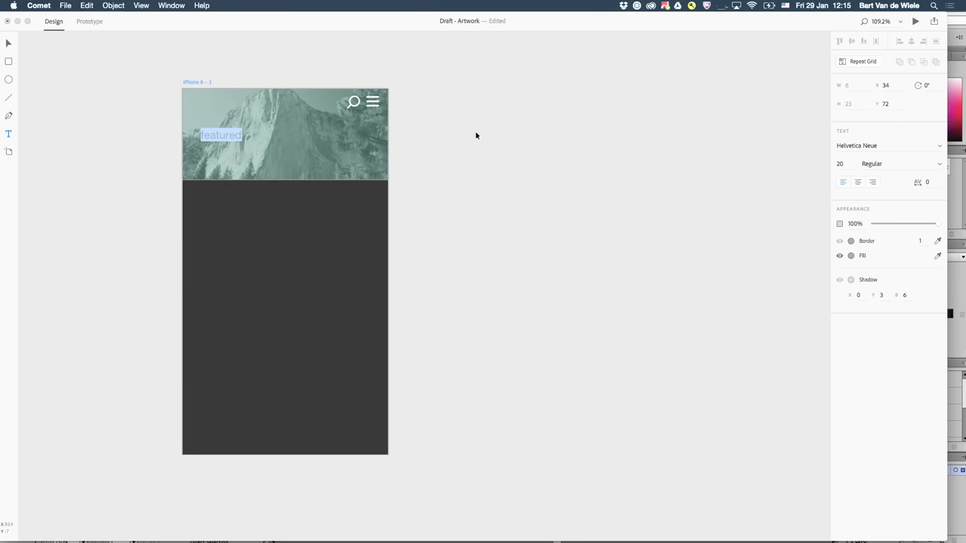
left_click(851, 255)
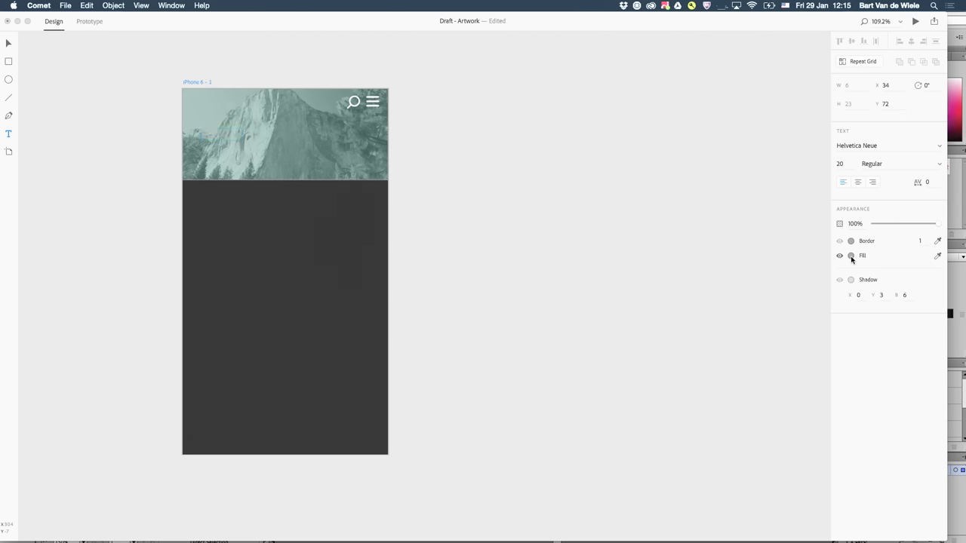
left_click(384, 258)
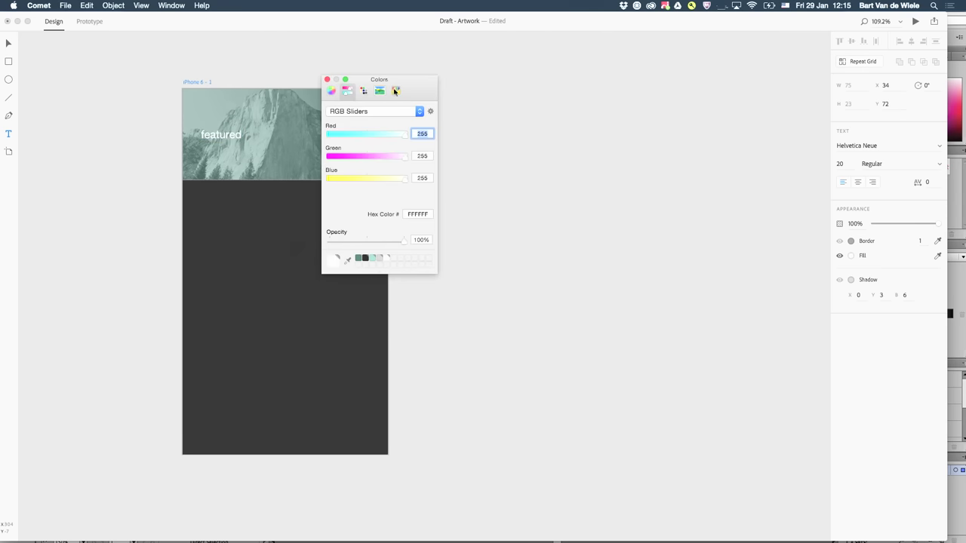
left_click(327, 80)
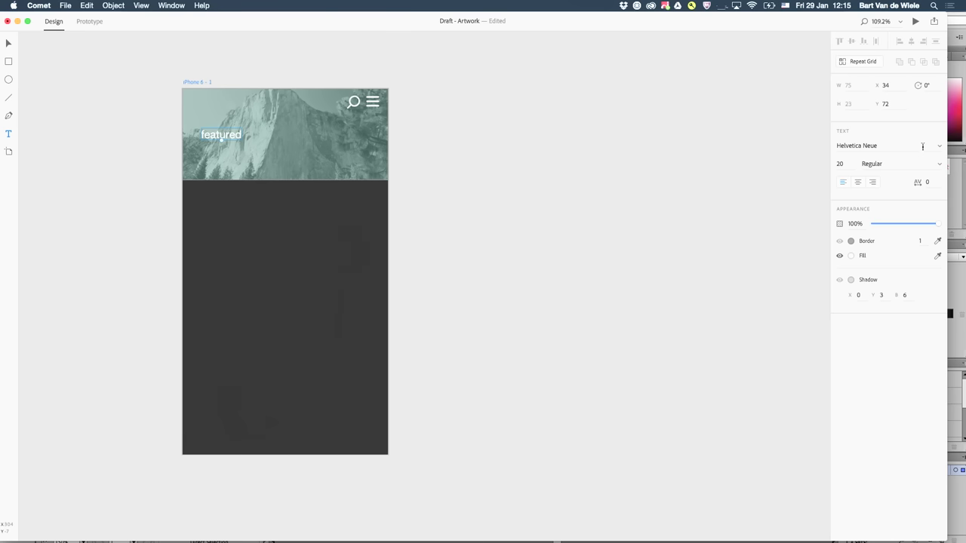
left_click(939, 148)
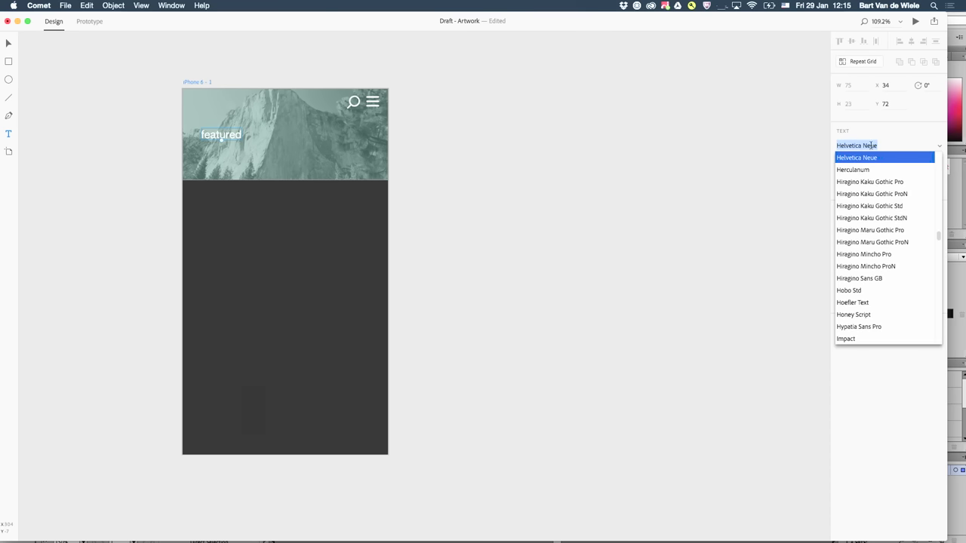
left_click_drag(885, 145, 755, 146)
type("Open Sans")
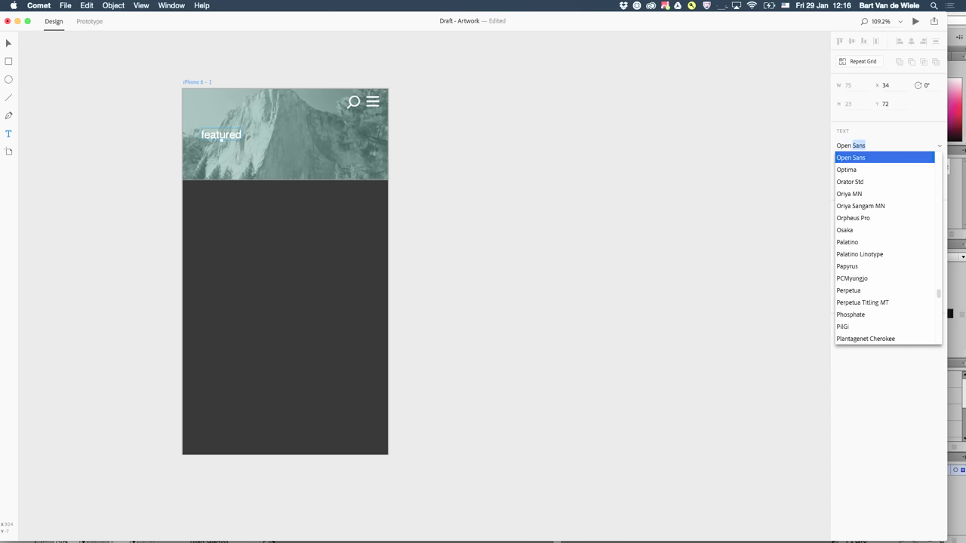
key("Return")
- Duplicate the label below itself, retype it 'Yosemite mountain', and set its size to 30
left_click(111, 123)
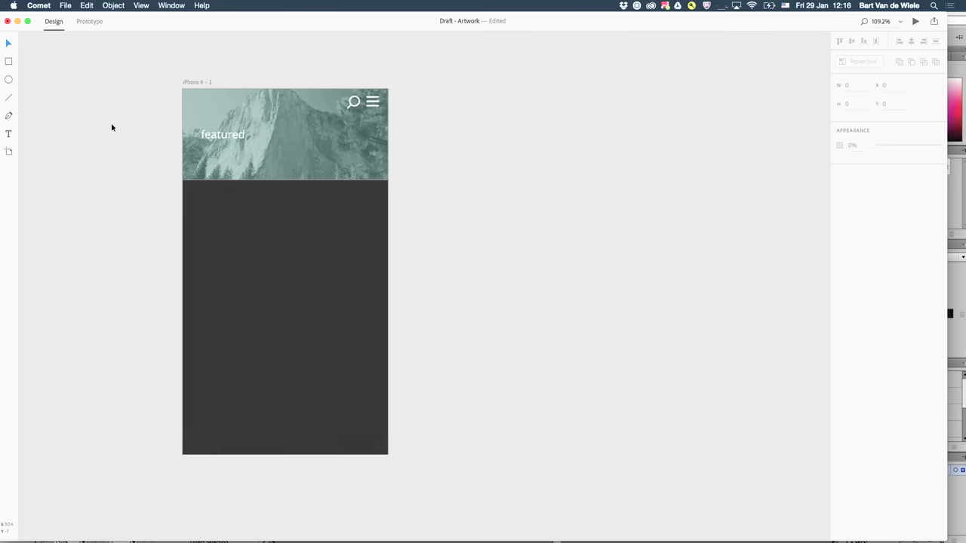
left_click_drag(212, 136, 231, 154)
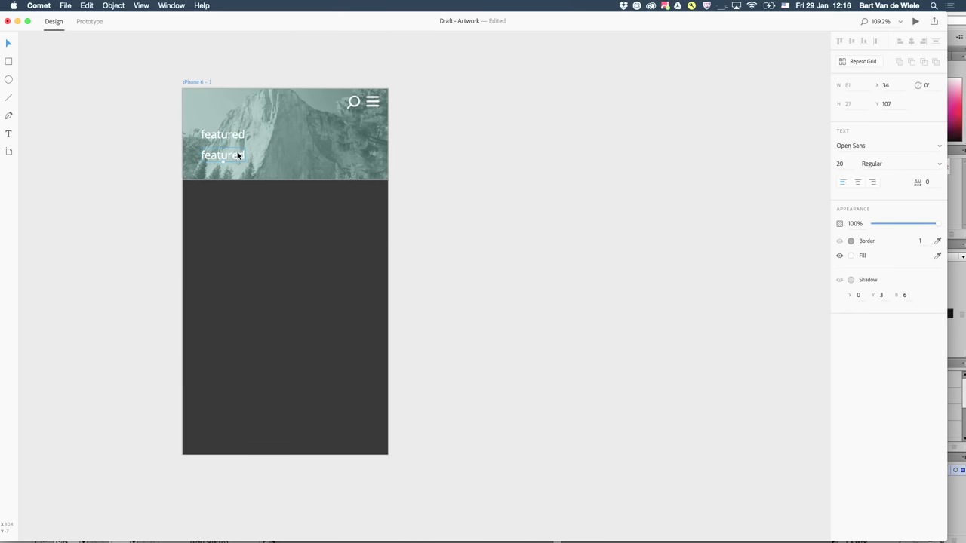
double_click(239, 156)
type("Yosemite mountains")
key("super+a")
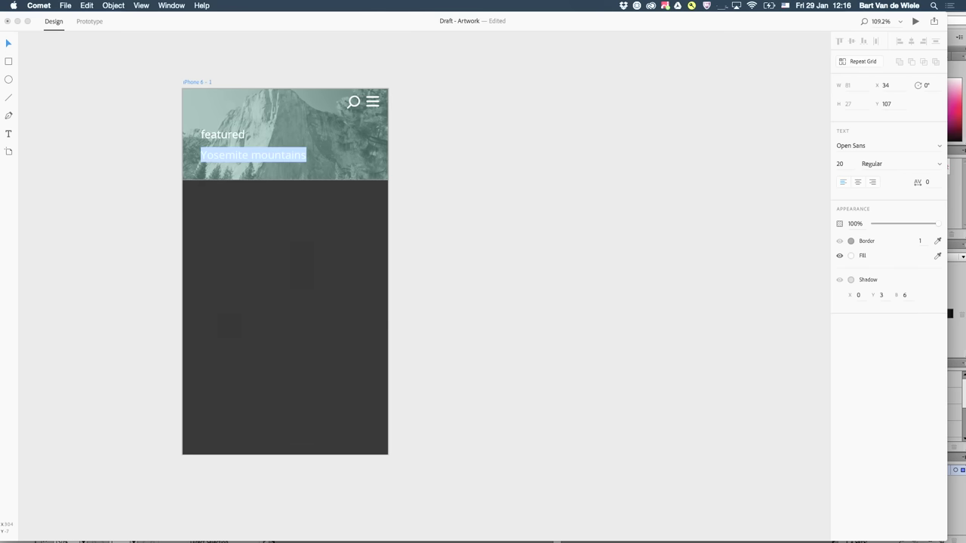
left_click(839, 164)
type("40")
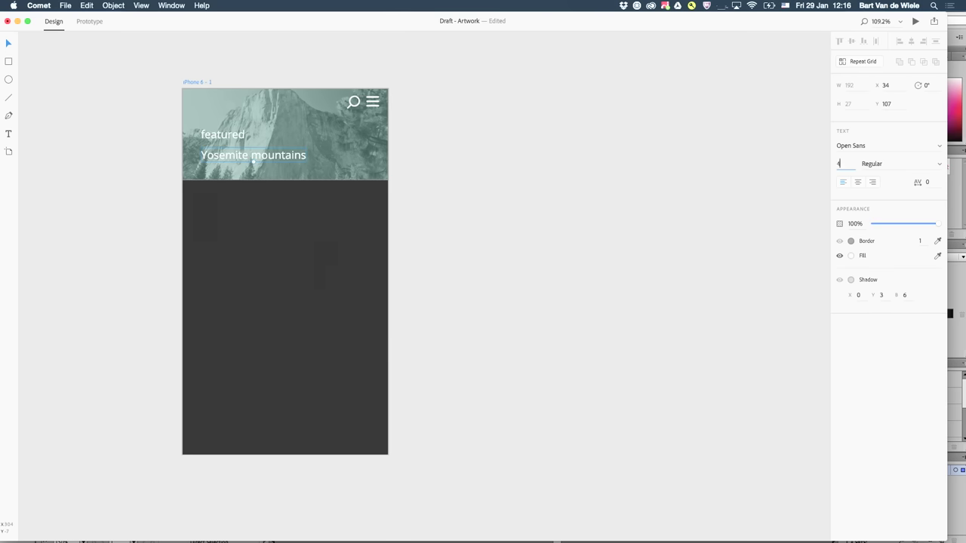
key("Return")
left_click(840, 164)
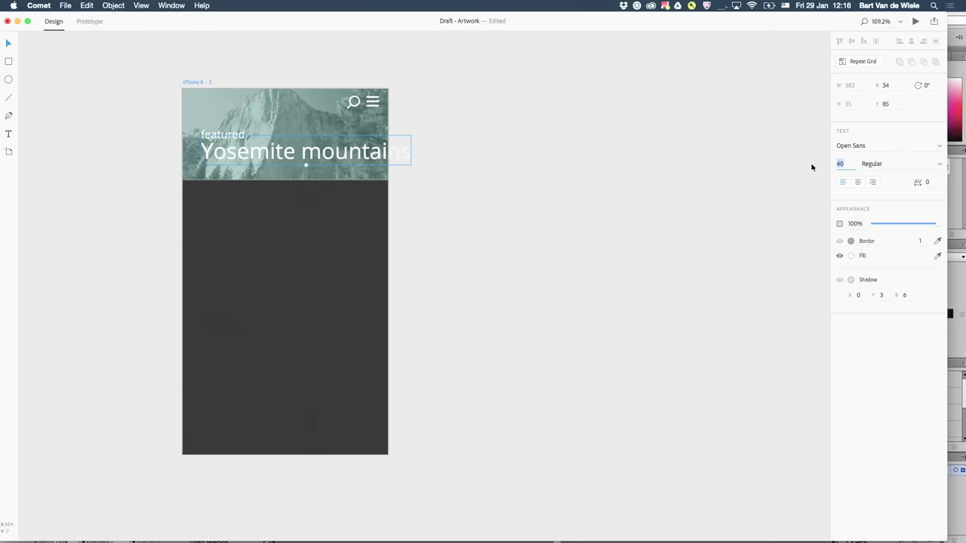
type("30")
key("Return")
key("Escape")
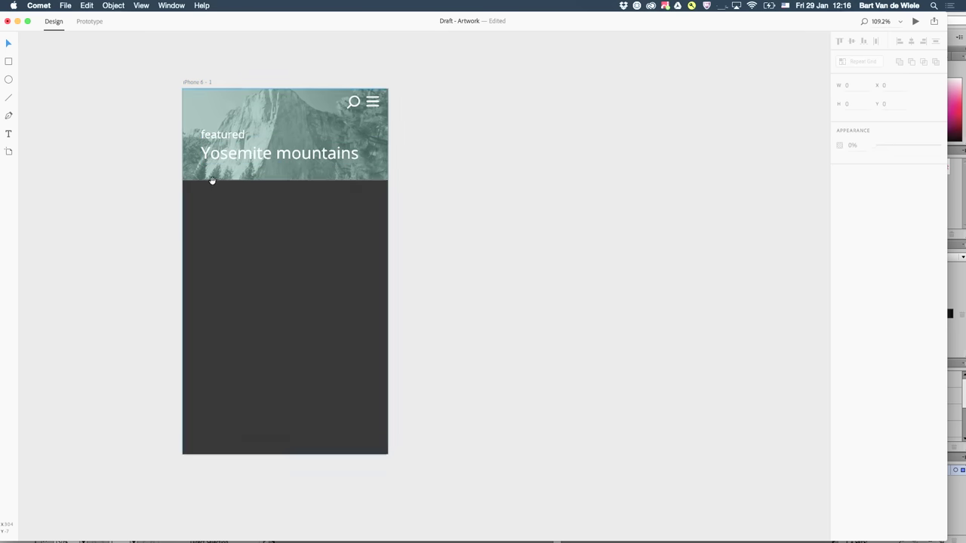
- Open Natl_Parks_Begin.design from Open Recent and maximize its window
scroll(353, 180, "right", 2)
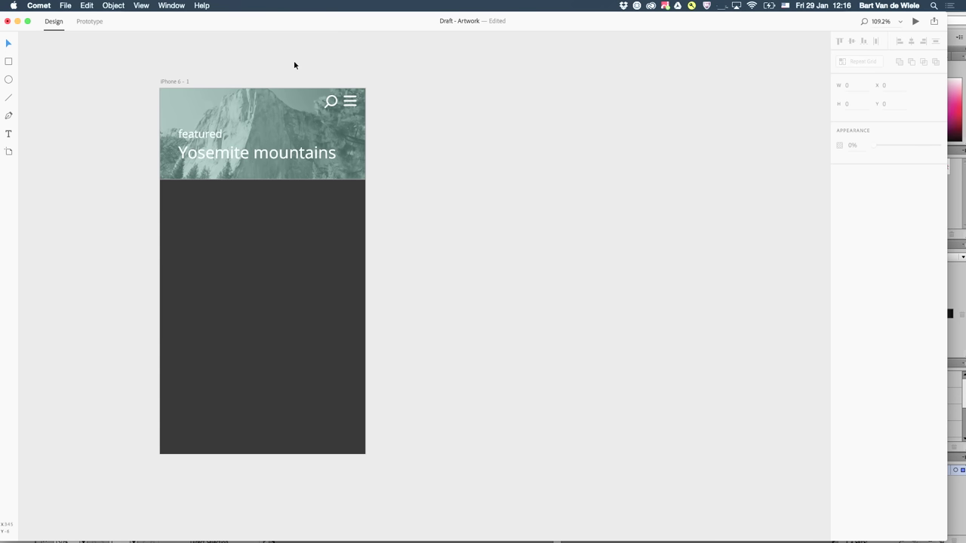
left_click(65, 5)
mouse_move(98, 37)
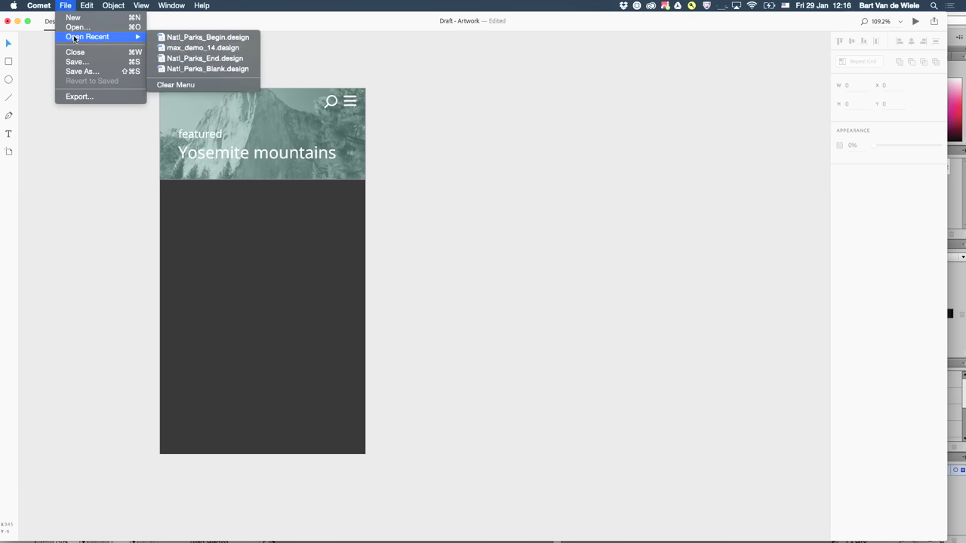
left_click(230, 38)
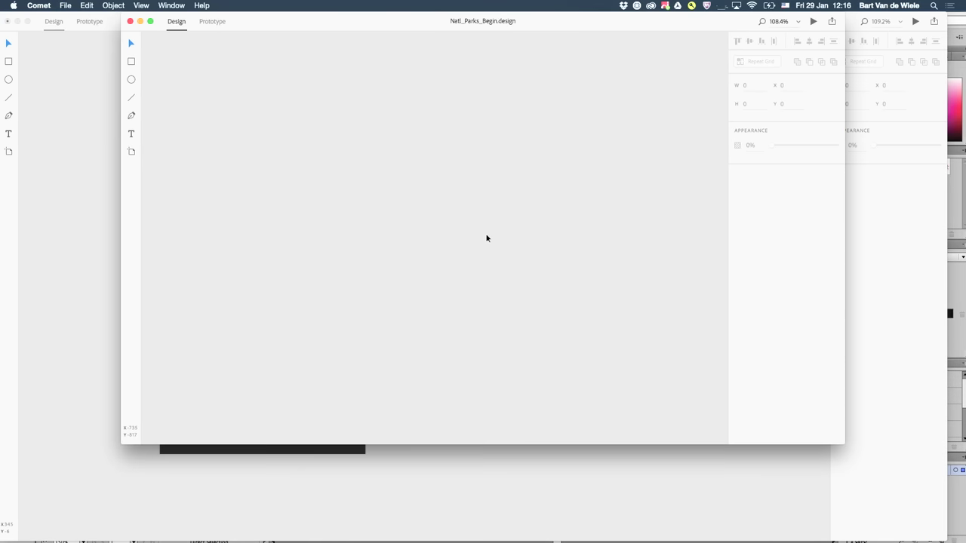
left_click(150, 22)
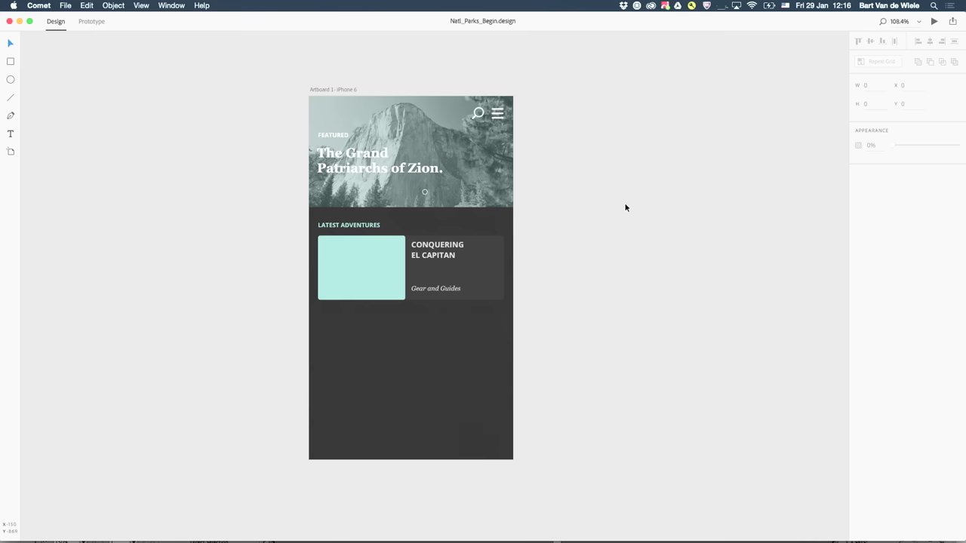
- Delete the stray small circle and zoom in on the header
left_click(426, 191)
key("Delete")
left_click_drag(313, 113, 276, 114)
scroll(283, 125, "up", 5)
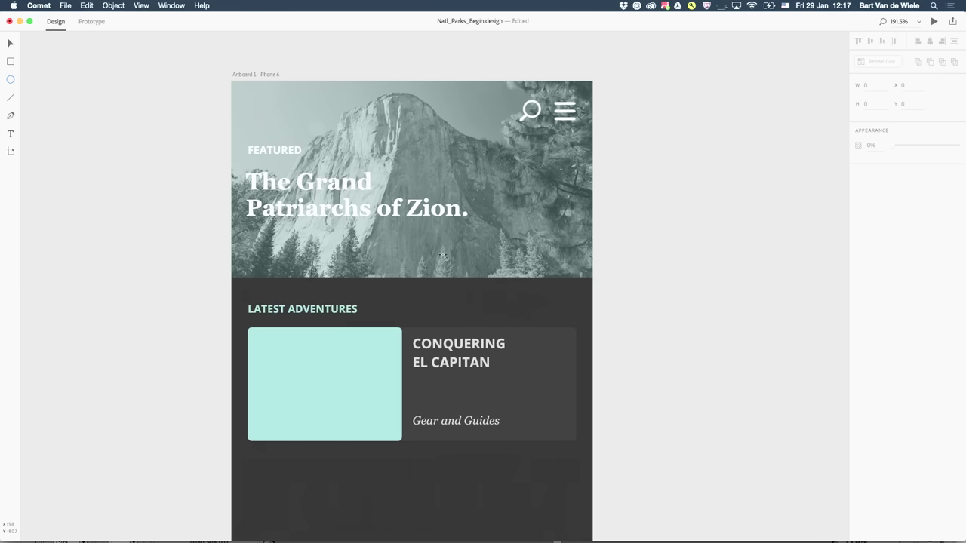
- Draw a small circle below the headline with no fill and a white border
left_click_drag(363, 242, 375, 259)
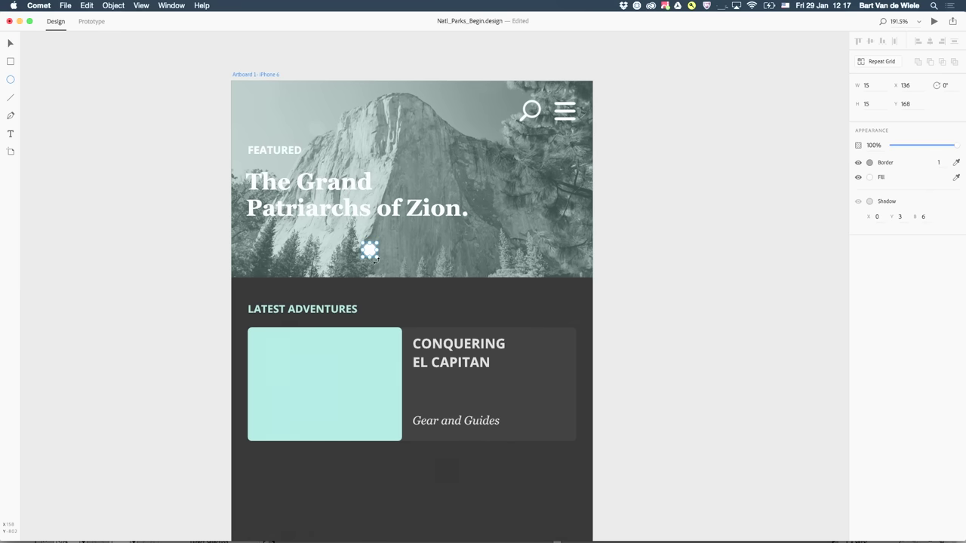
left_click(858, 177)
left_click(869, 163)
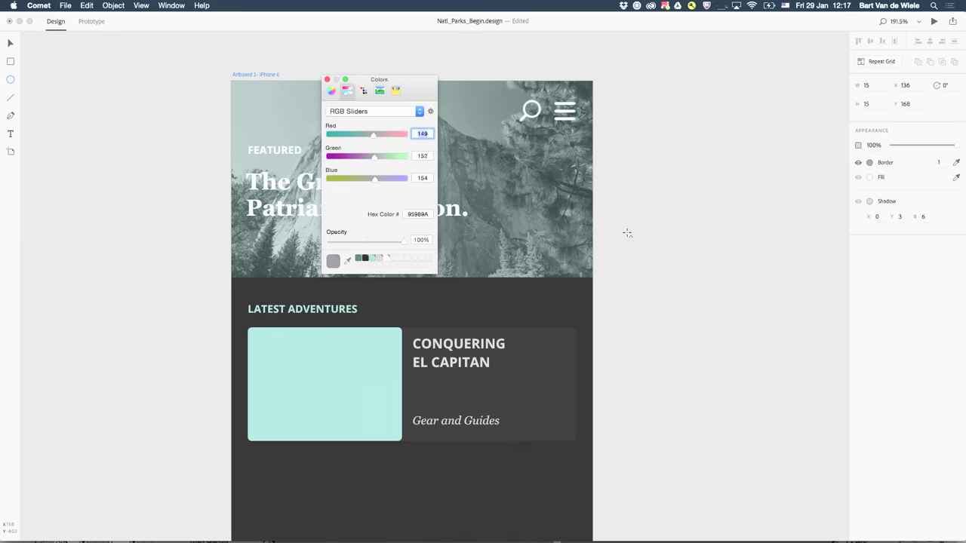
left_click(387, 260)
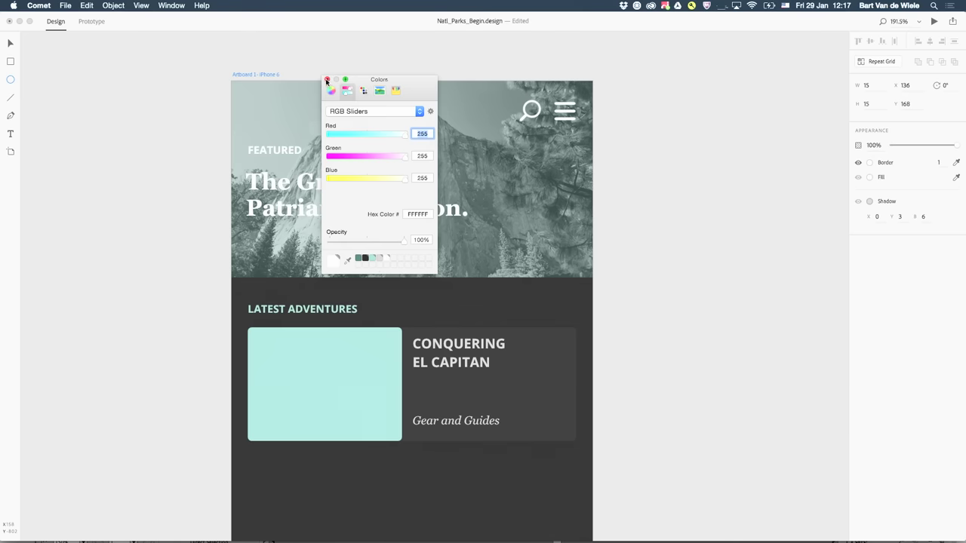
left_click(326, 80)
left_click_drag(142, 117, 144, 119)
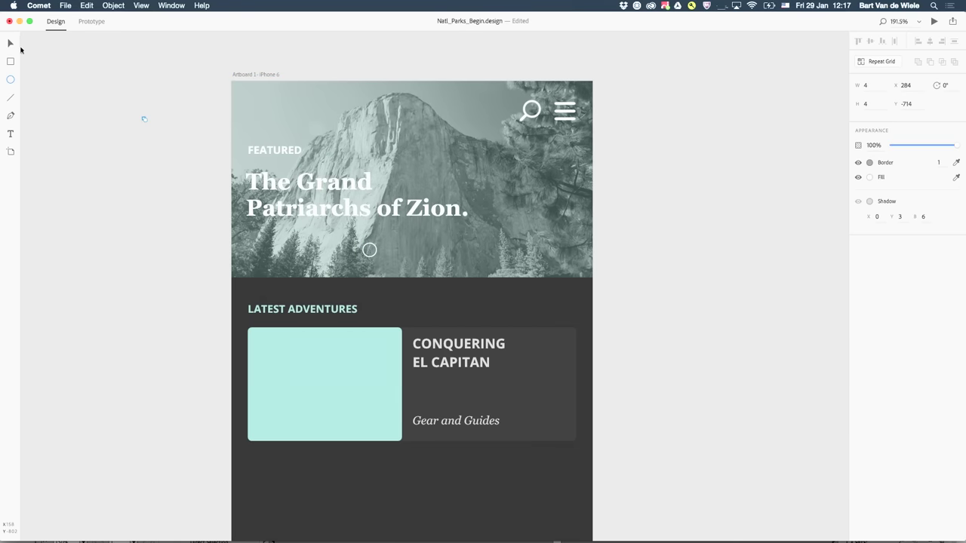
left_click(21, 49)
left_click(202, 188)
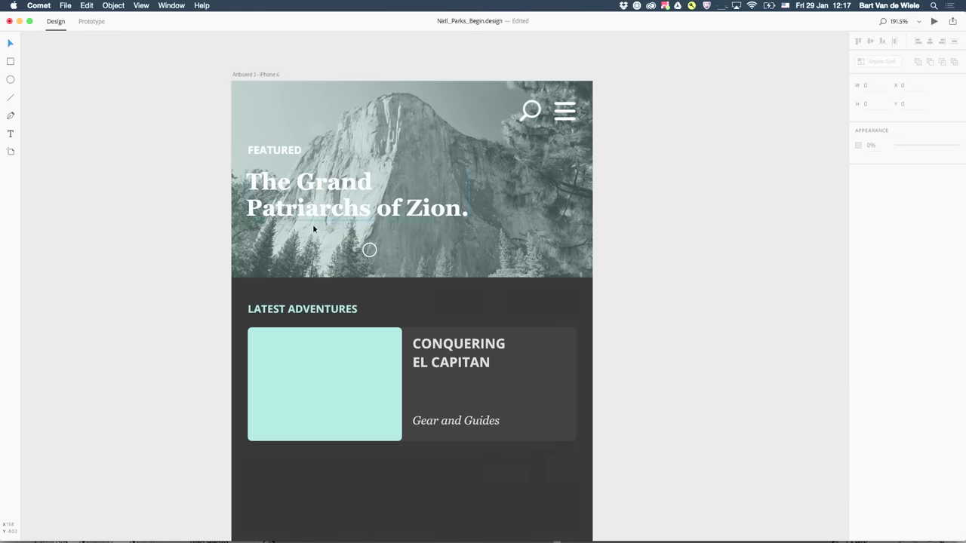
- Repeat-grid the outlined circle into a row of four and centre it under the Zion headline
left_click(368, 255)
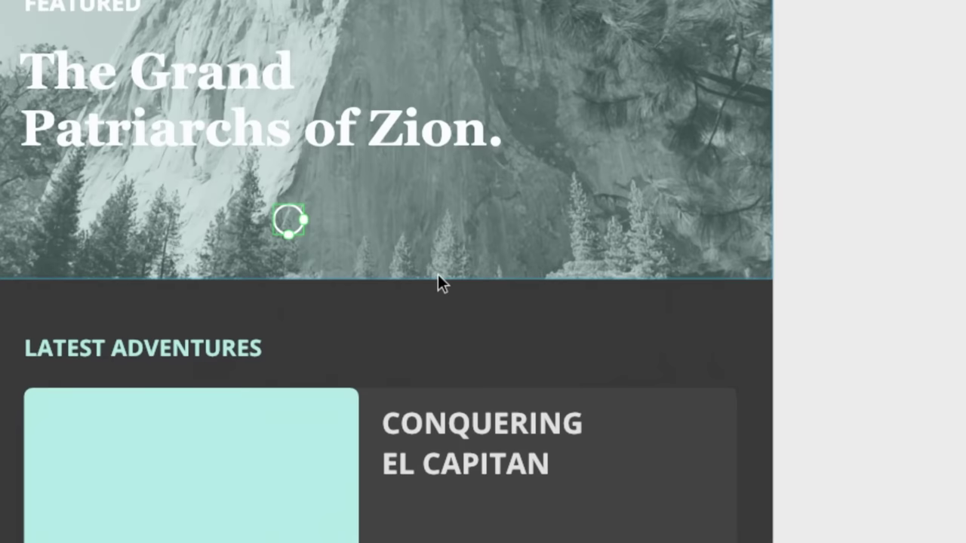
left_click_drag(304, 220, 363, 237)
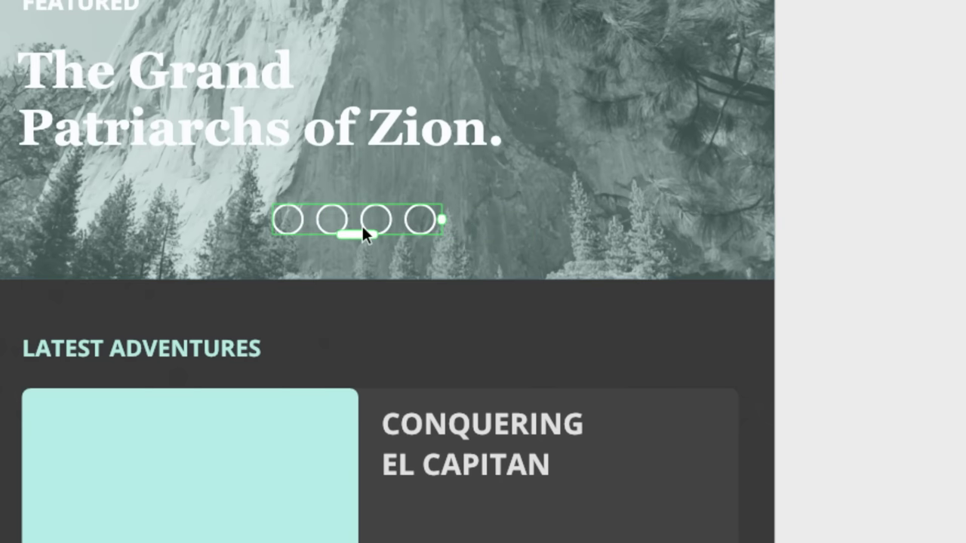
left_click(798, 218)
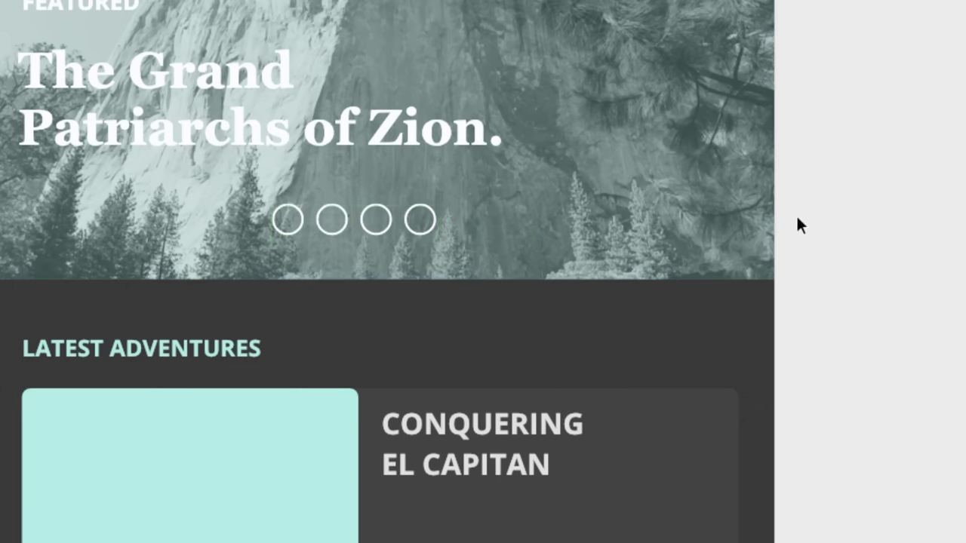
left_click(314, 228)
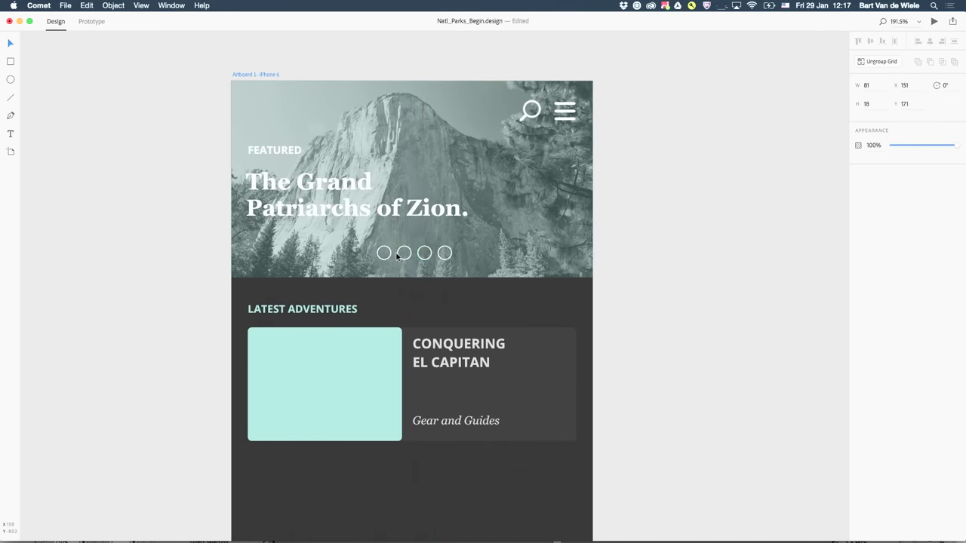
left_click_drag(397, 257, 394, 256)
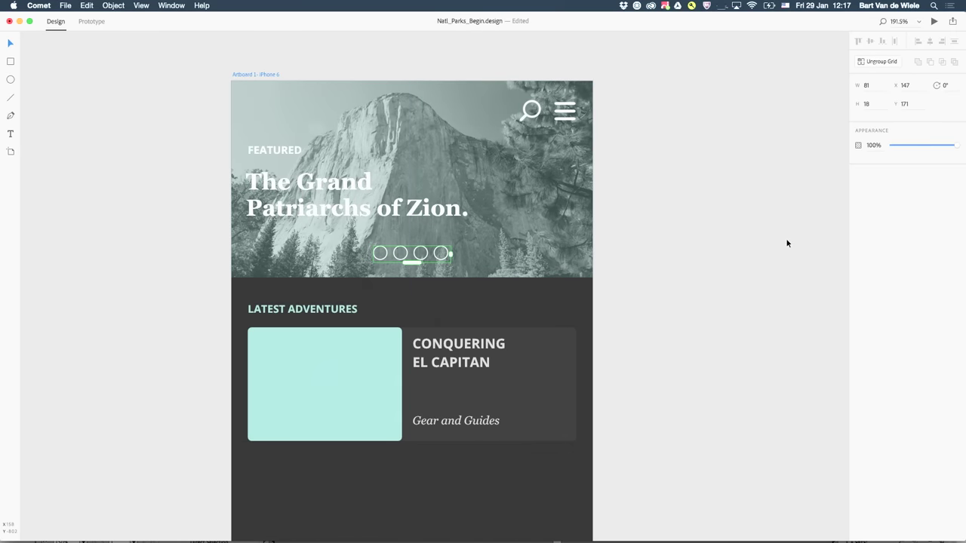
scroll(762, 238, "down", 5)
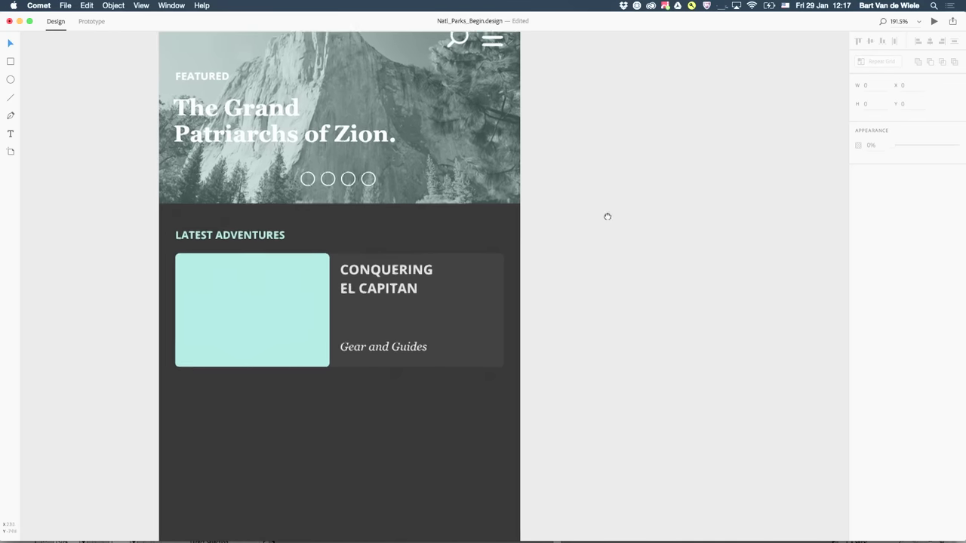
- Inspect the Latest Adventures card's title, Gear and Guides caption, background and image rectangle
left_click_drag(609, 215, 605, 234)
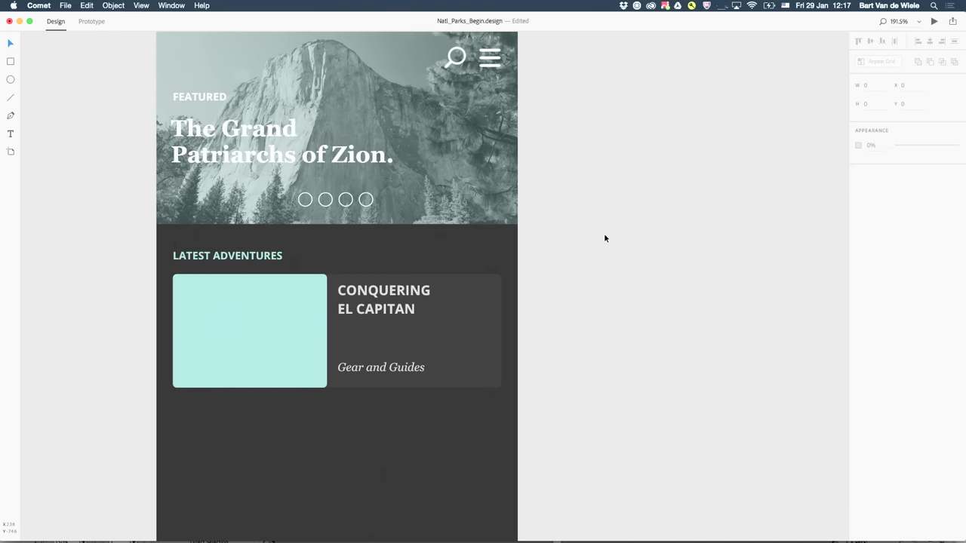
left_click(408, 294)
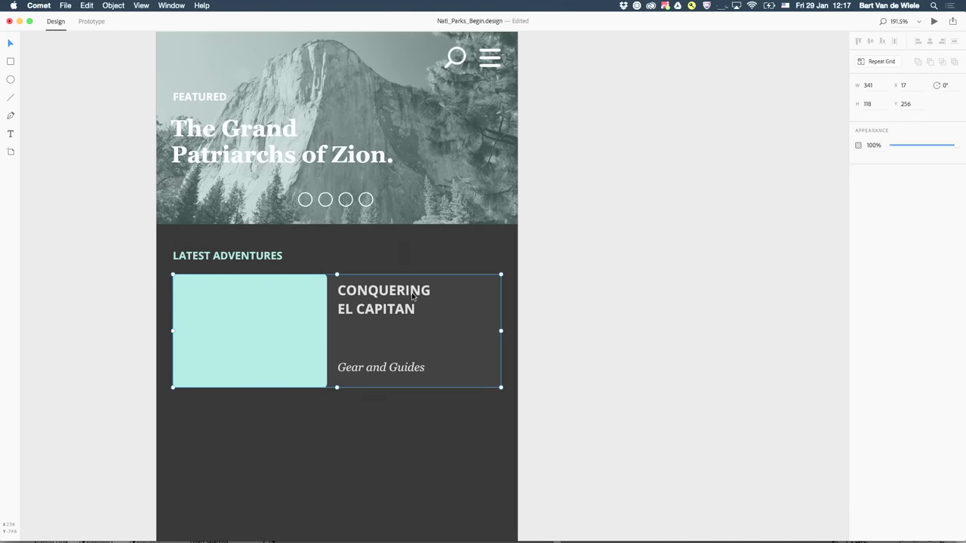
double_click(413, 297)
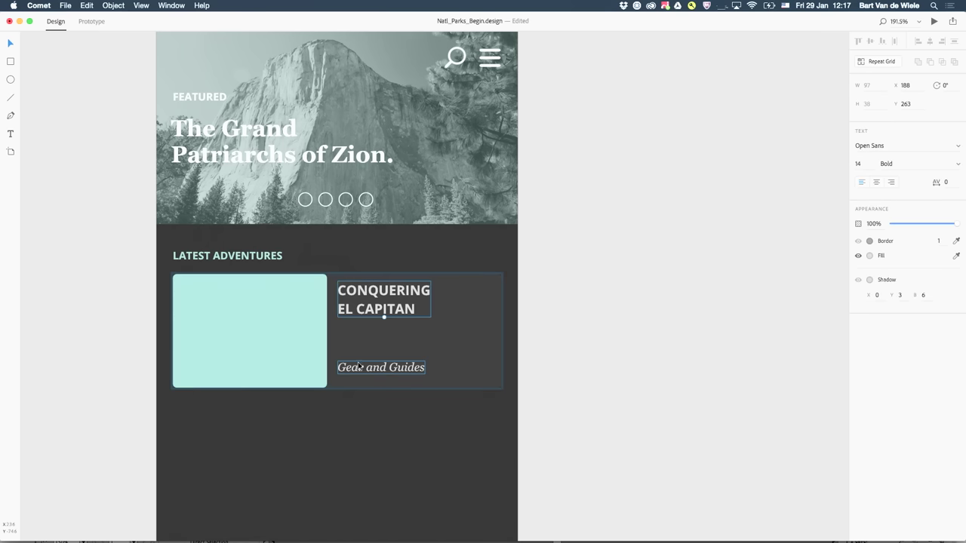
left_click(384, 369)
left_click(418, 337)
left_click(268, 322)
left_click(662, 243)
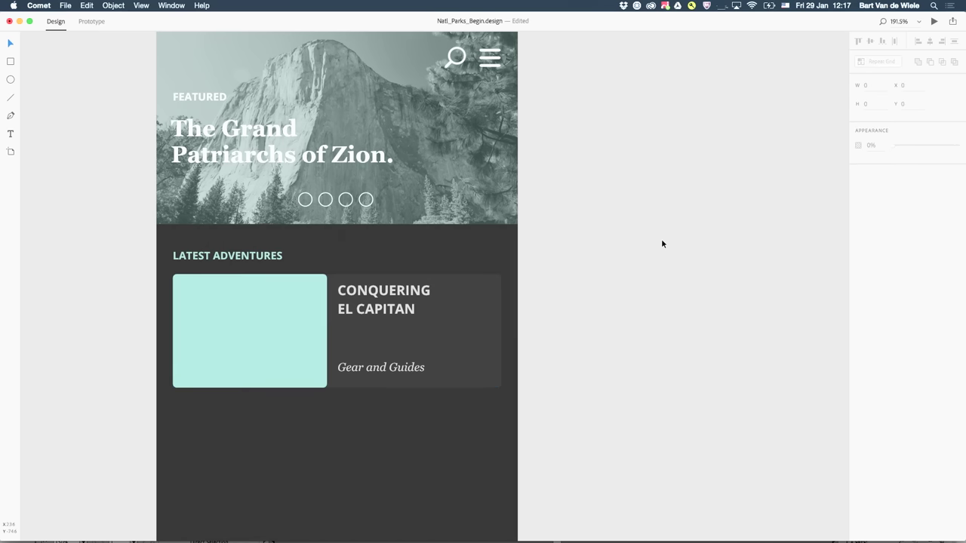
scroll(553, 333, "down", 5)
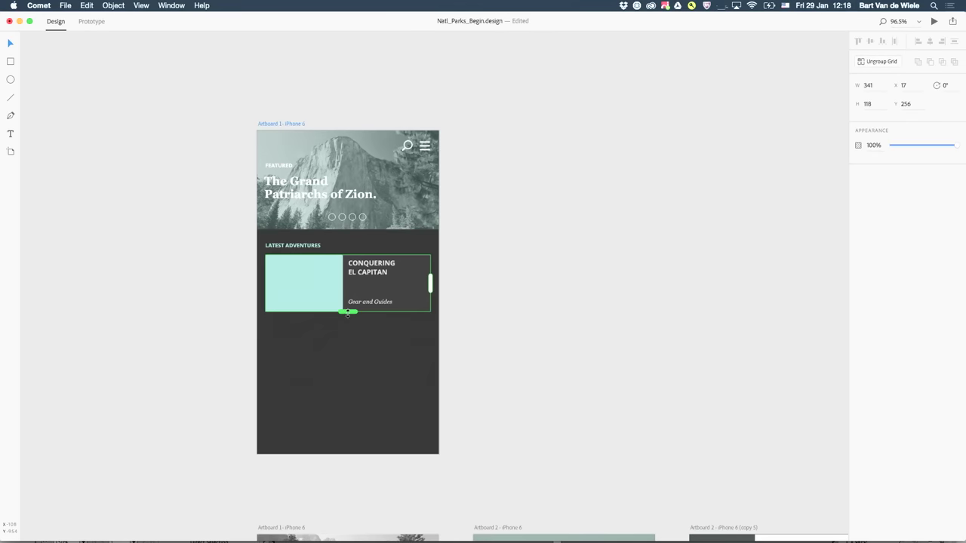
- Repeat the card downward, narrow the gaps between cards, and extend the grid to four
left_click_drag(347, 312, 347, 454)
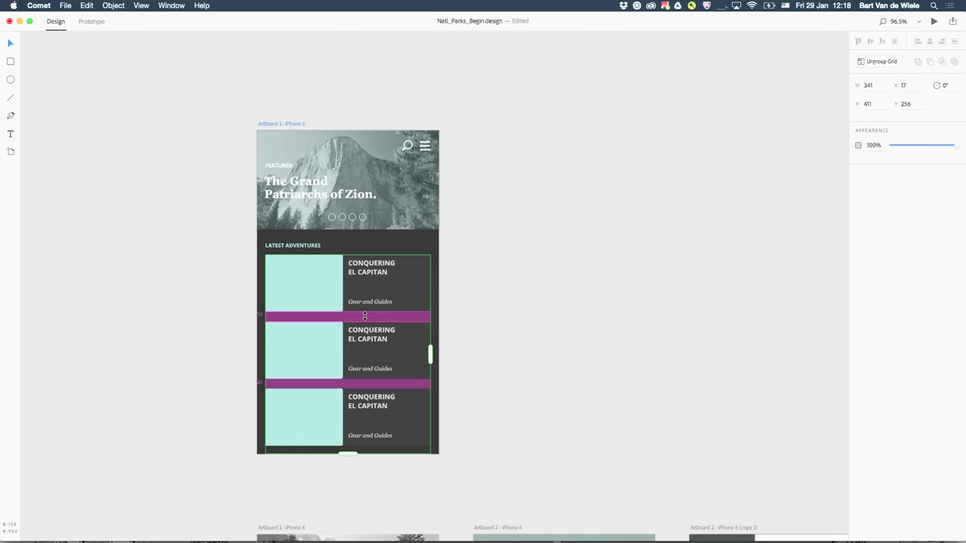
mouse_move(365, 315)
left_mouse_down()
mouse_move(364, 330)
mouse_move(365, 311)
left_mouse_up()
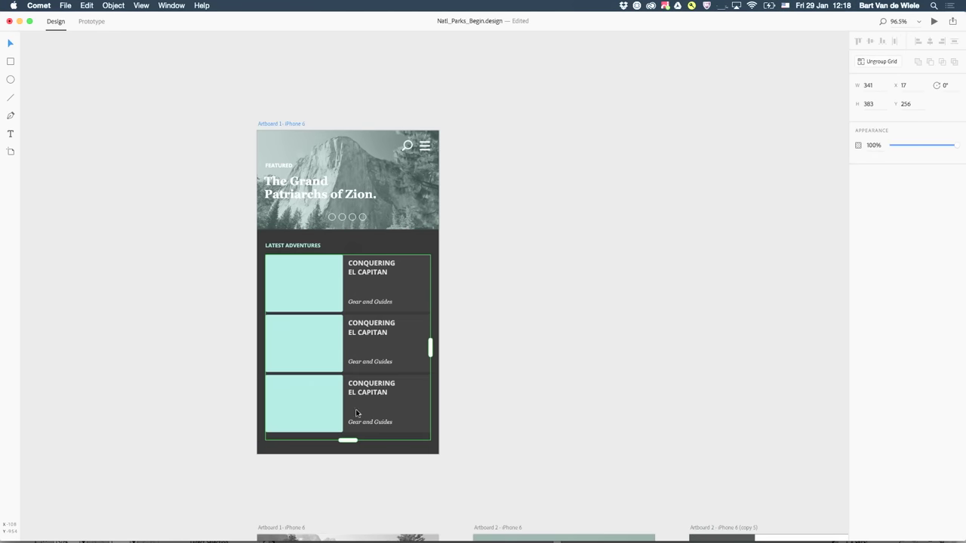
left_click_drag(347, 440, 346, 456)
left_click(584, 307)
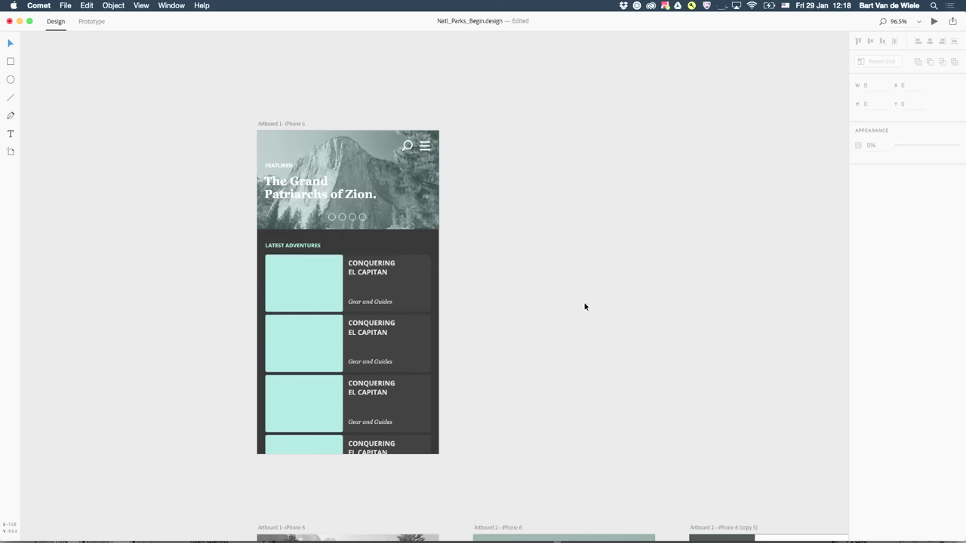
key("super+Tab")
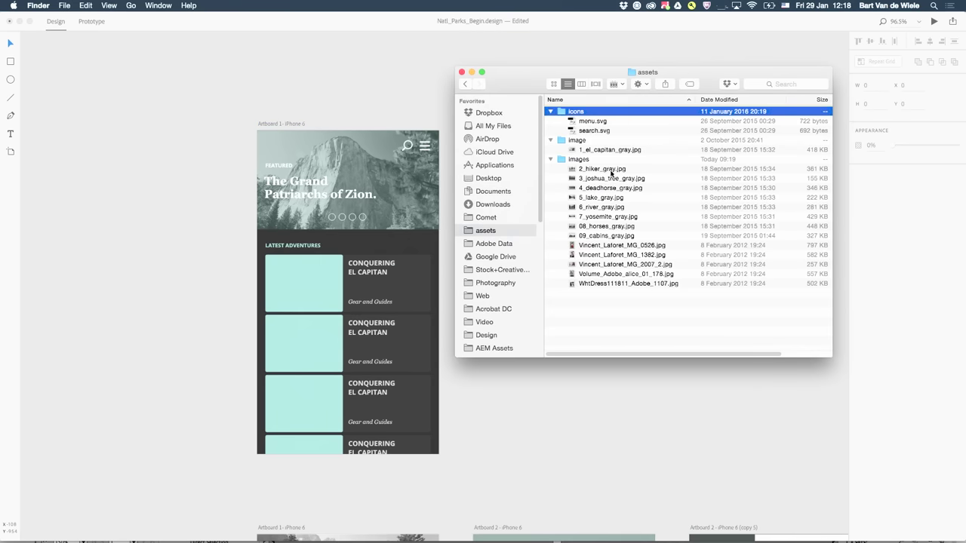
- Drop 2_hiker_gray.jpg into the first adventure card
left_click(603, 169)
left_click_drag(604, 170, 321, 274)
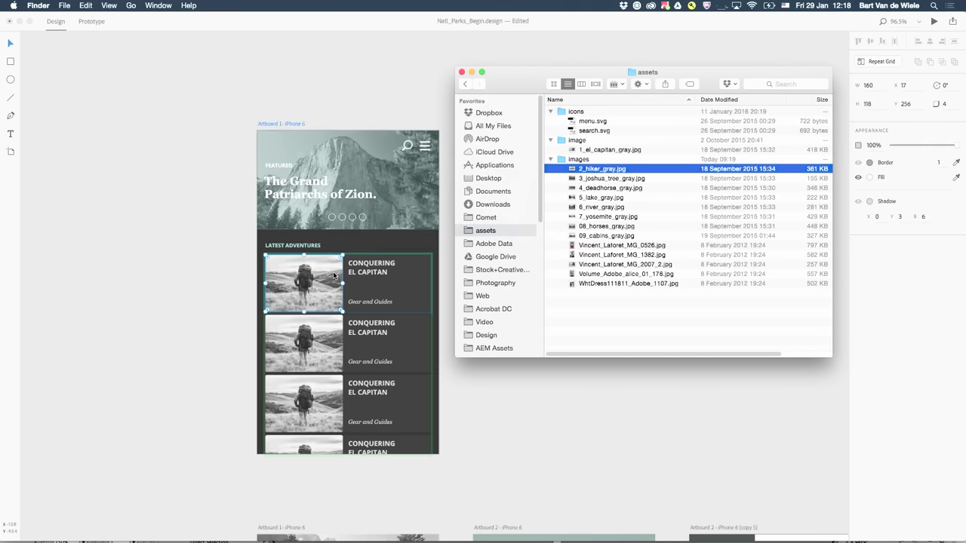
left_click(221, 307)
left_click(221, 307)
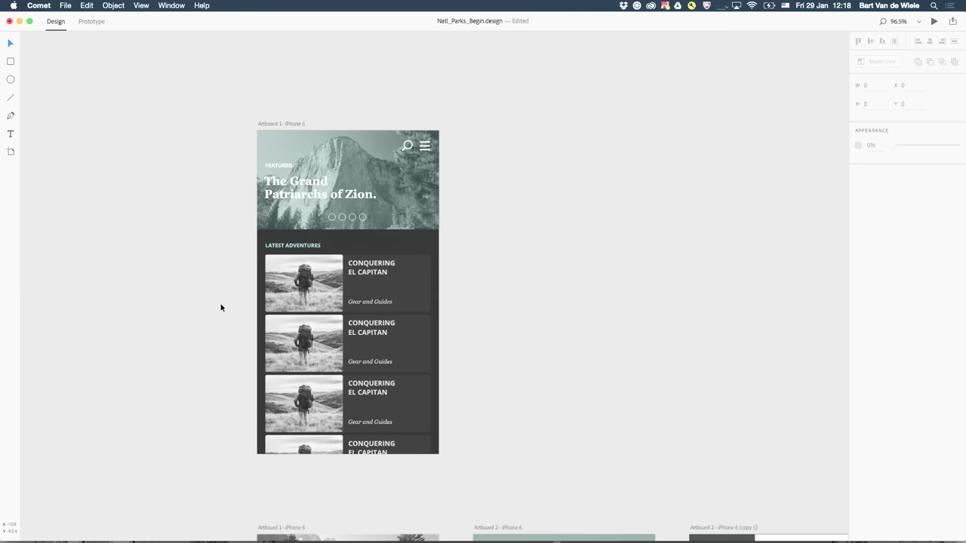
- Drop photos 2_hiker through 6_river onto the Repeat Grid to fill the cards
key("super+Tab")
left_click(612, 207, "shift")
left_click_drag(612, 207, 330, 288)
left_click(169, 308)
left_click(169, 308)
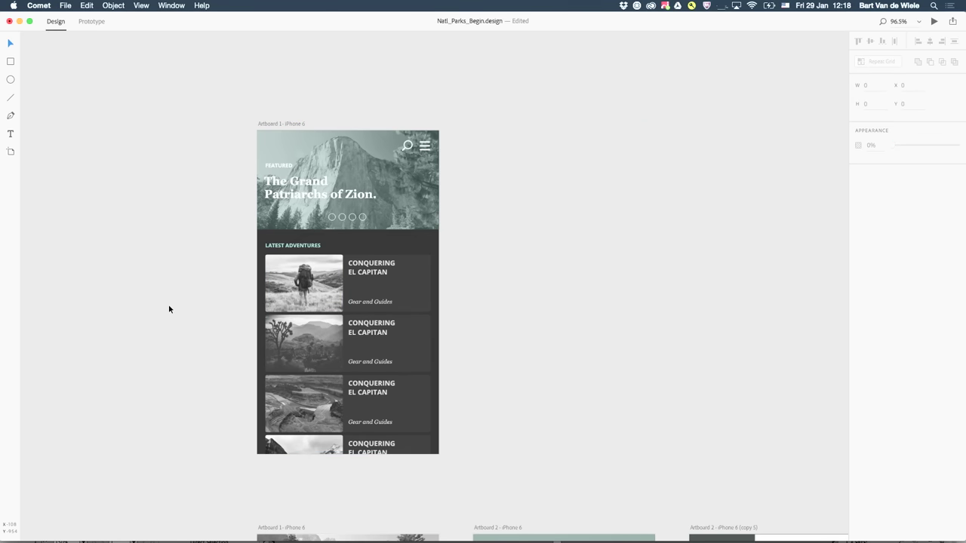
scroll(449, 339, "right", 2)
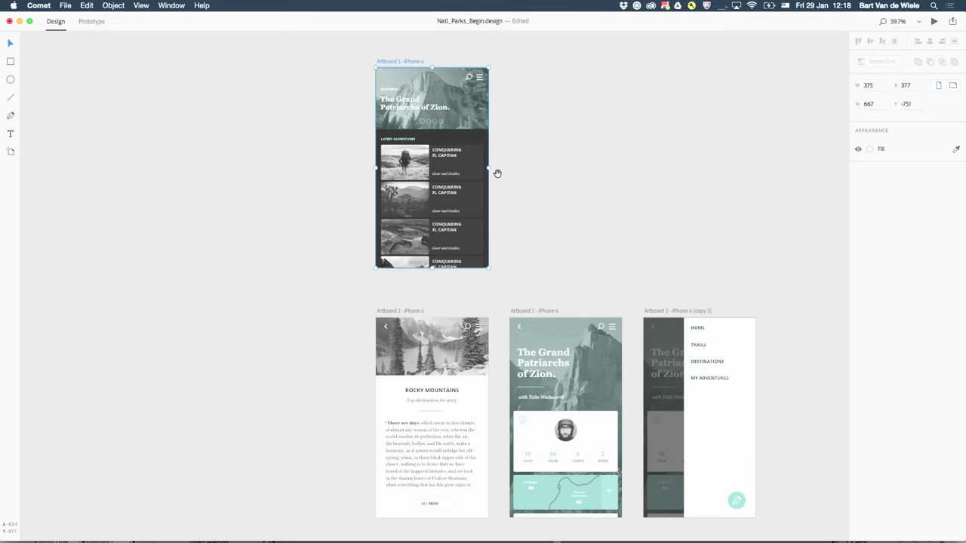
- Place the mountain photo in the home-screen header and move Artboard 1 into the screen row
left_click_drag(453, 91, 432, 98)
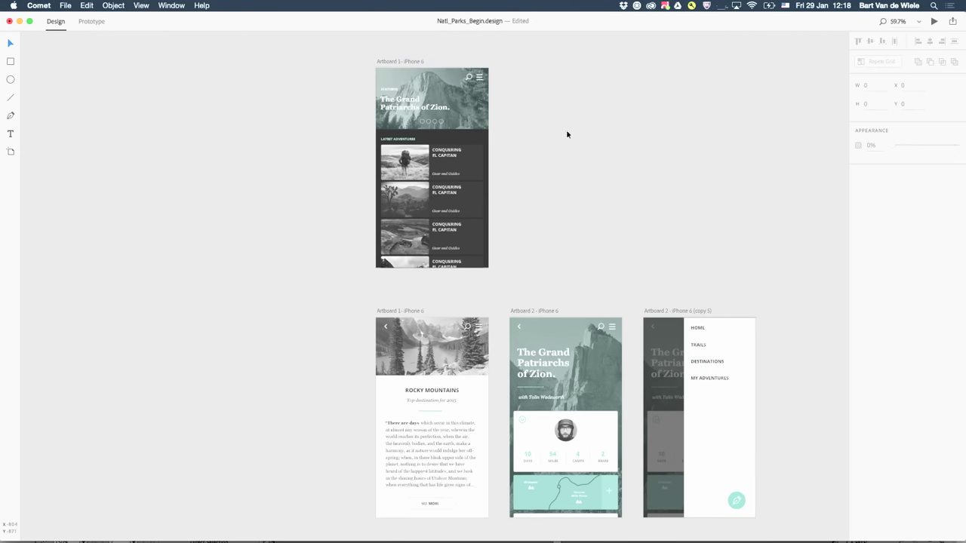
left_click(412, 64)
left_click_drag(412, 65, 278, 312)
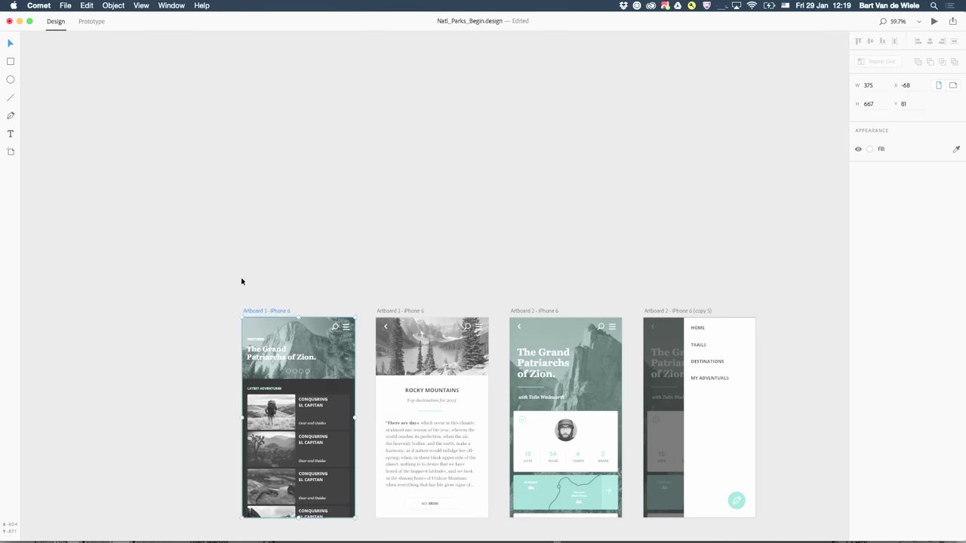
scroll(302, 257, "down", 3)
scroll(349, 238, "up", 3)
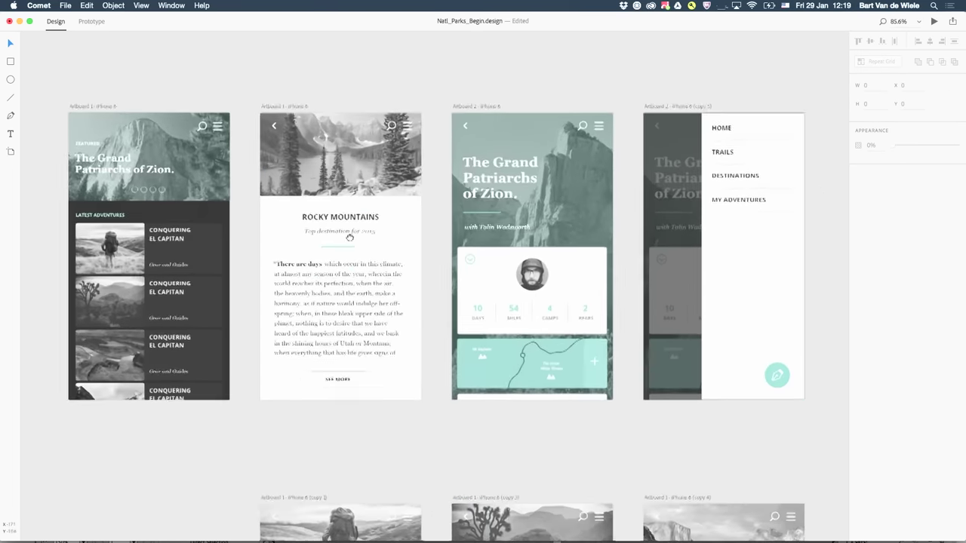
- Pan and scroll the canvas to view the whole row of iPhone 6 screens
left_click_drag(350, 238, 339, 265)
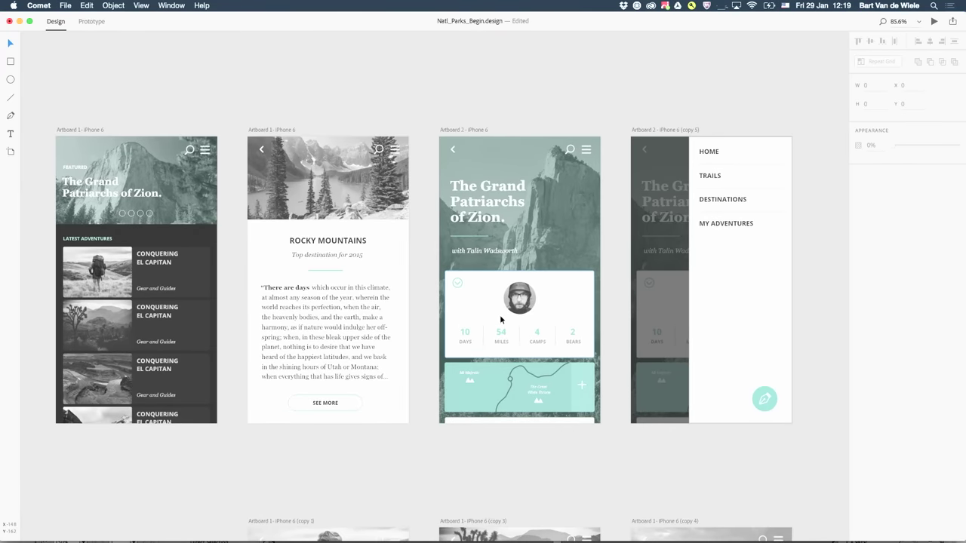
scroll(536, 333, "right", 15)
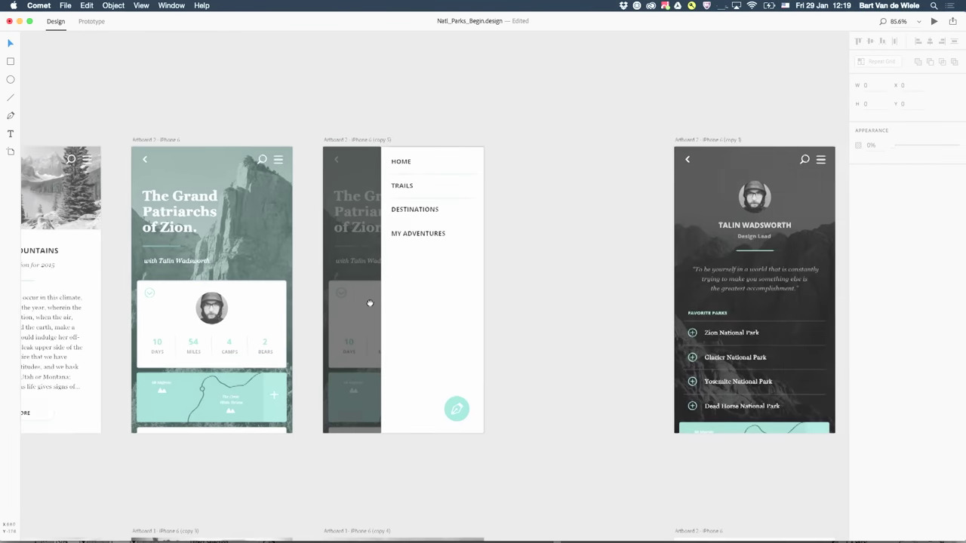
scroll(491, 287, "right", 9)
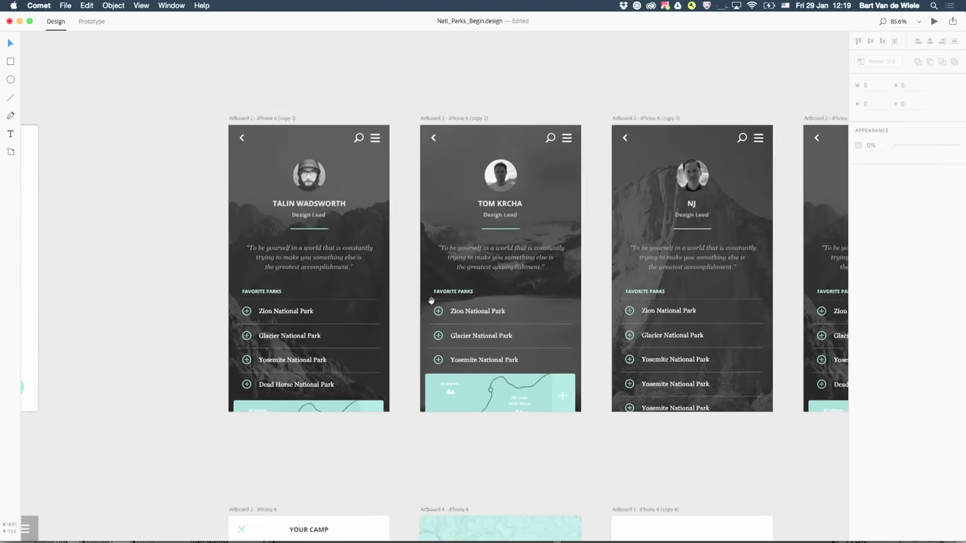
scroll(360, 304, "down", 3)
scroll(407, 259, "down", 5)
scroll(589, 169, "left", 20)
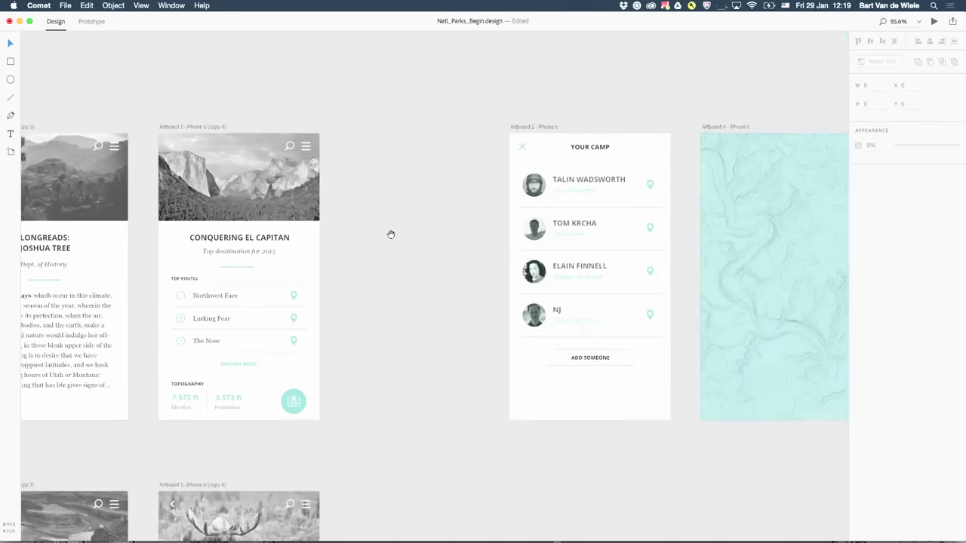
scroll(604, 236, "down", 8)
scroll(604, 236, "right", 4)
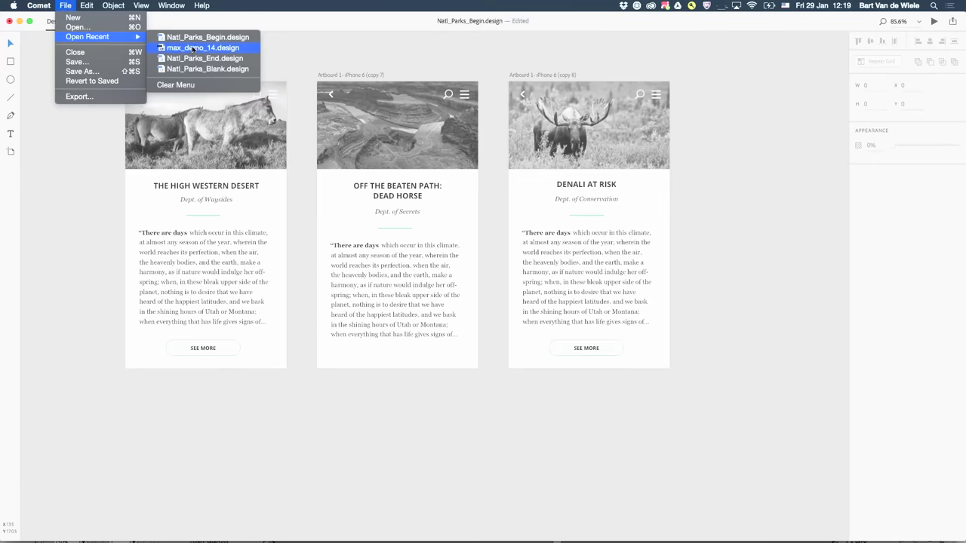
- Open max_demo_14.design from recent files and maximize its document window
left_click(194, 54)
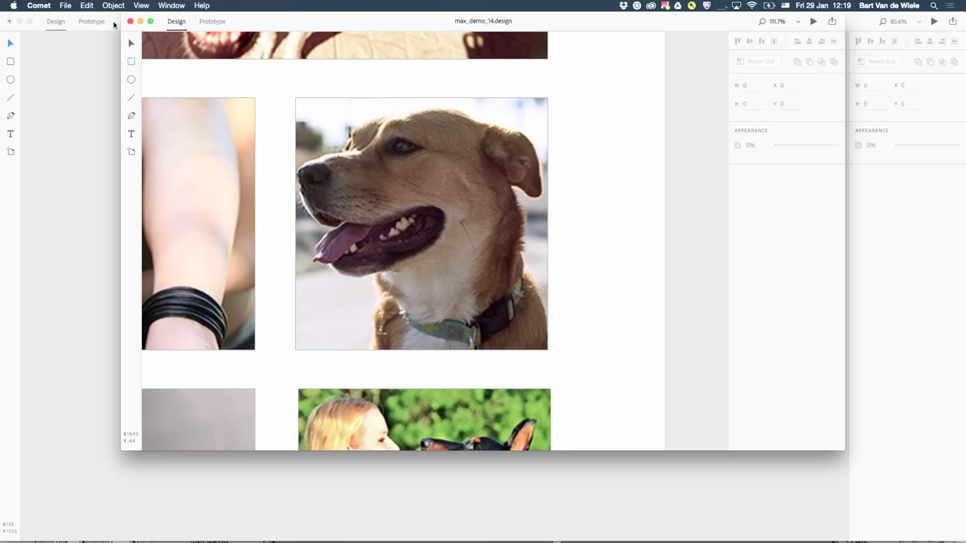
left_click(151, 22)
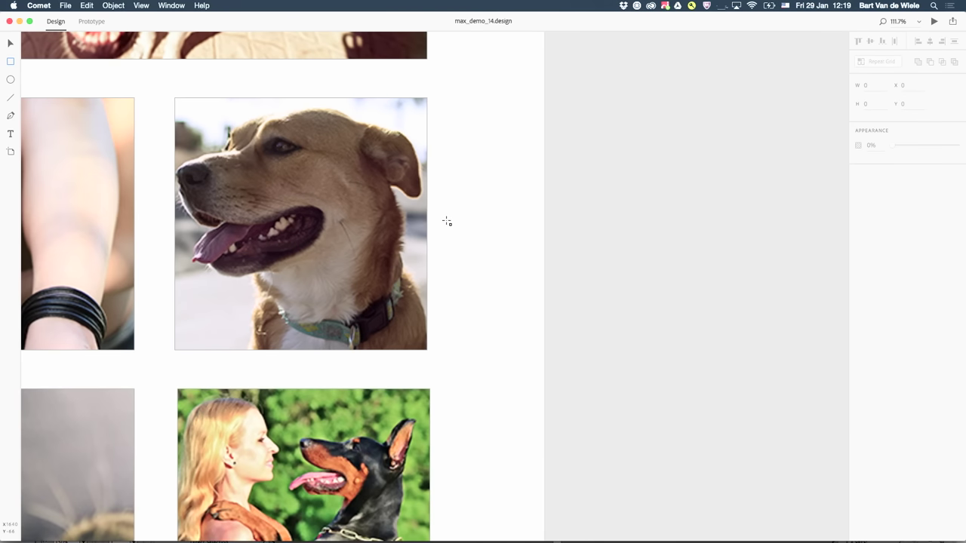
scroll(243, 193, "down", 10)
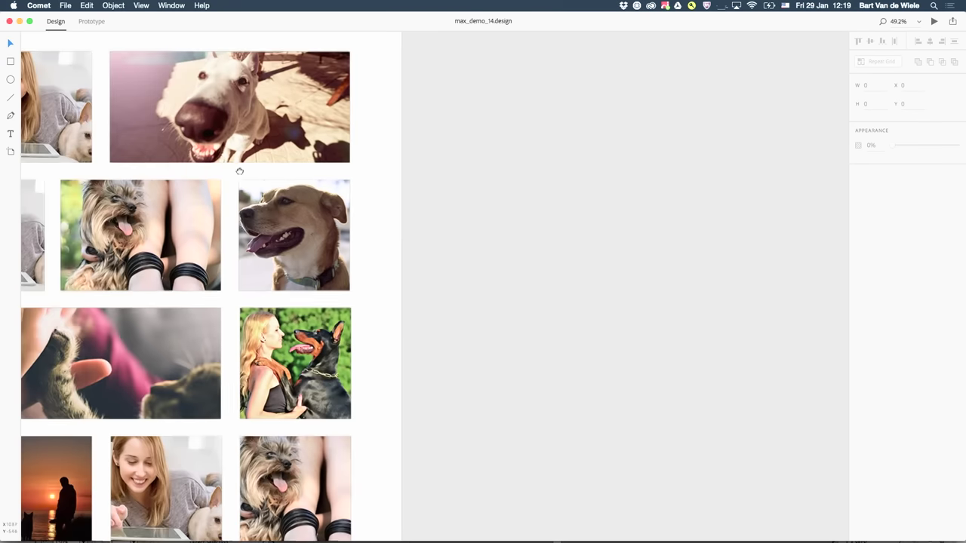
scroll(415, 241, "right", 10)
scroll(415, 241, "up", 5)
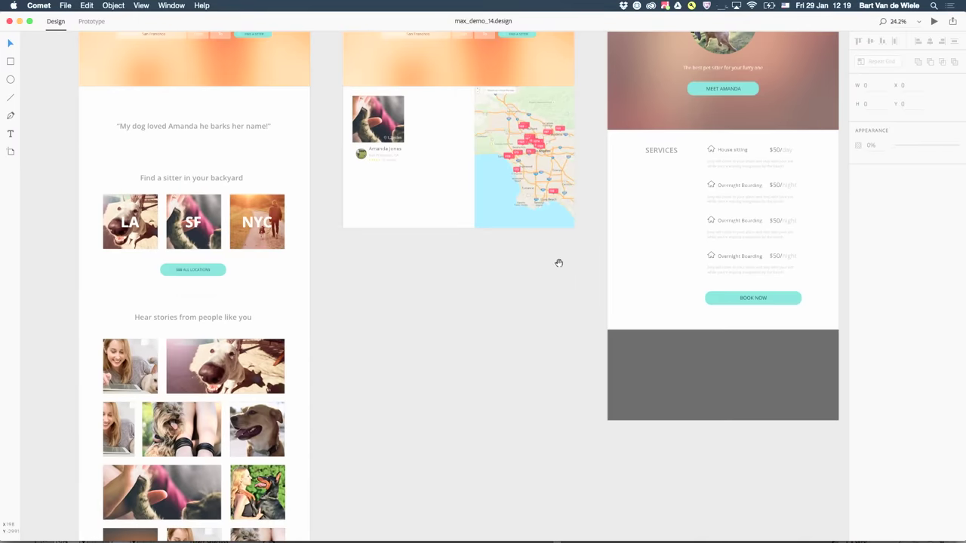
- Pan and zoom across the map, profile and listing artboards
left_click_drag(556, 261, 389, 301)
scroll(388, 301, "down", 10)
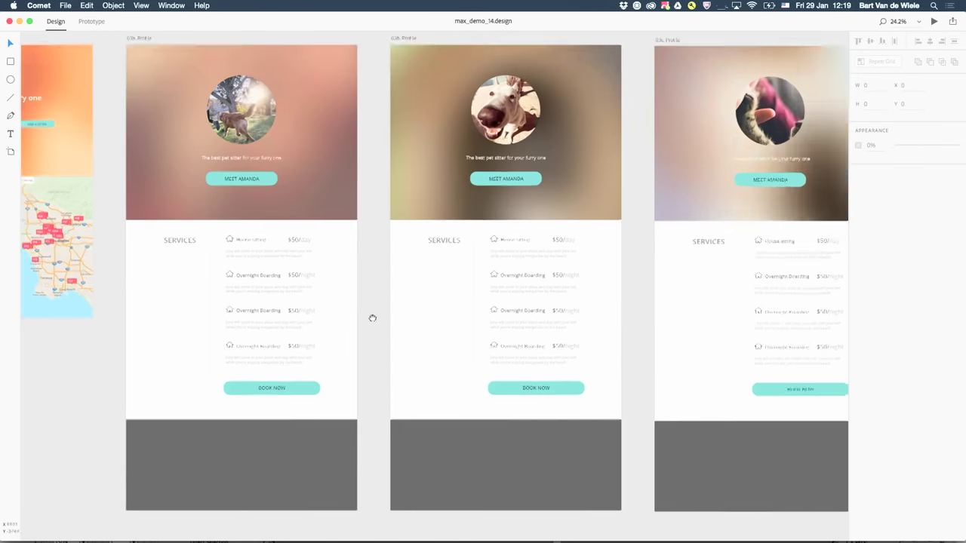
scroll(367, 322, "down", 10)
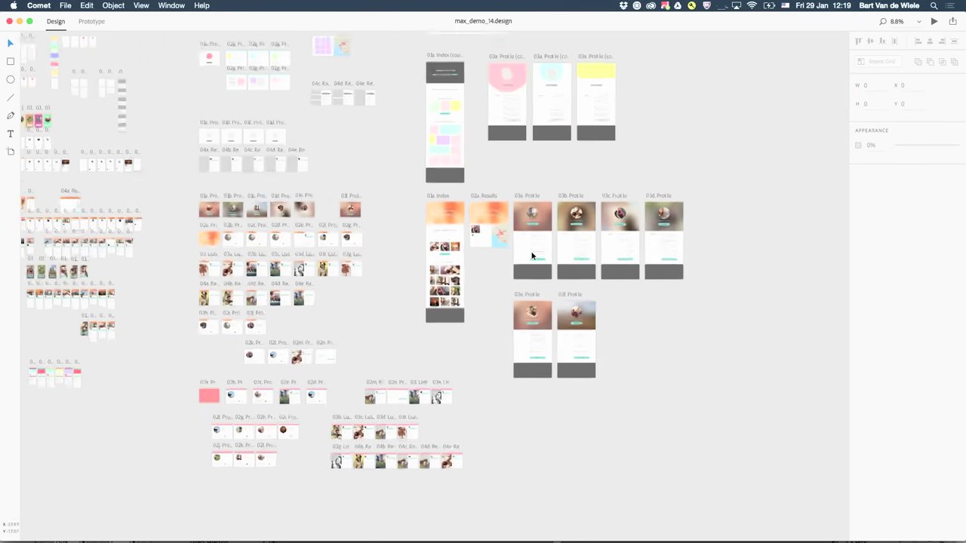
scroll(155, 260, "up", 10)
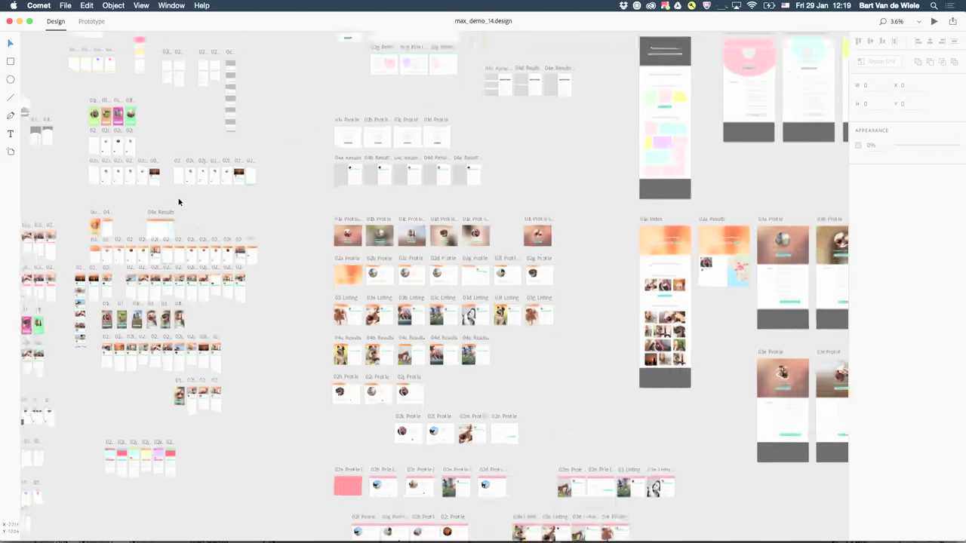
scroll(137, 292, "up", 10)
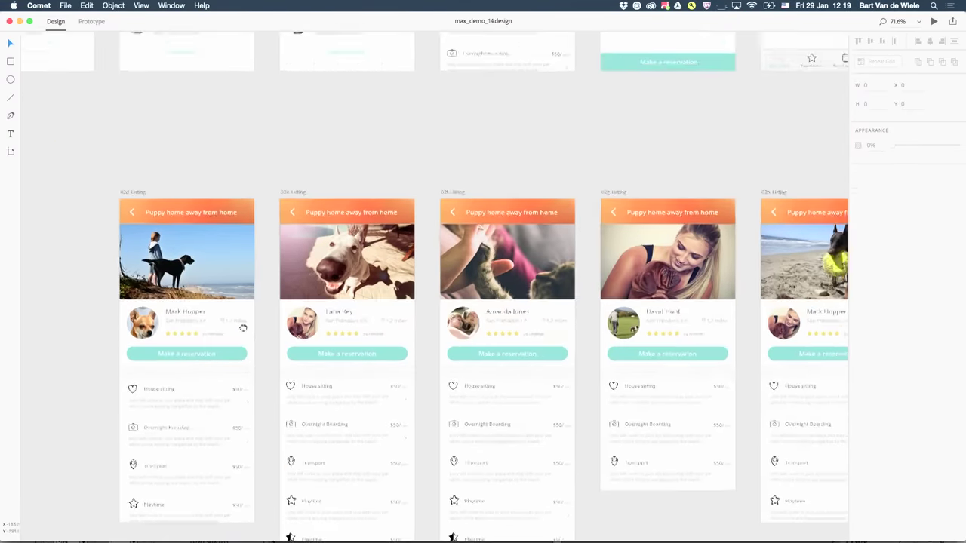
left_click_drag(243, 327, 353, 260)
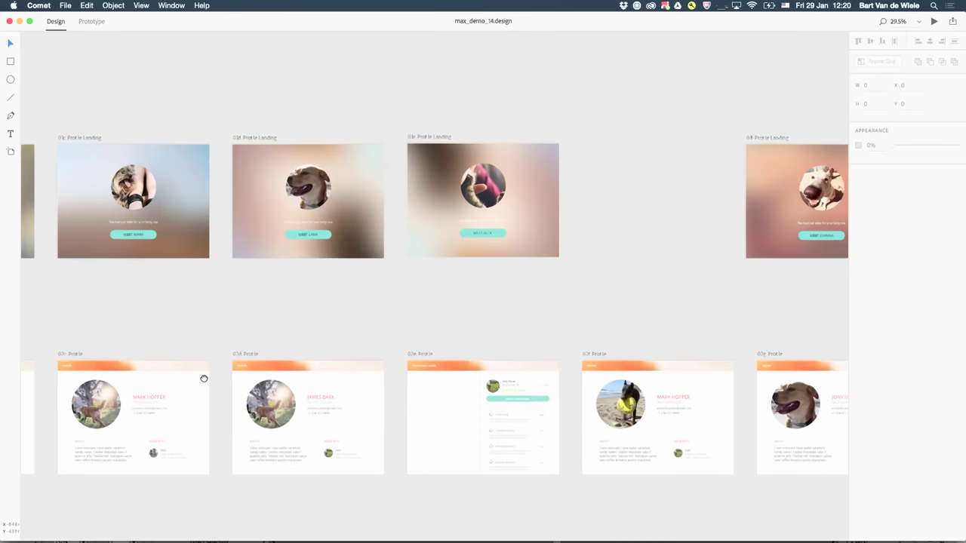
scroll(440, 357, "down", 5)
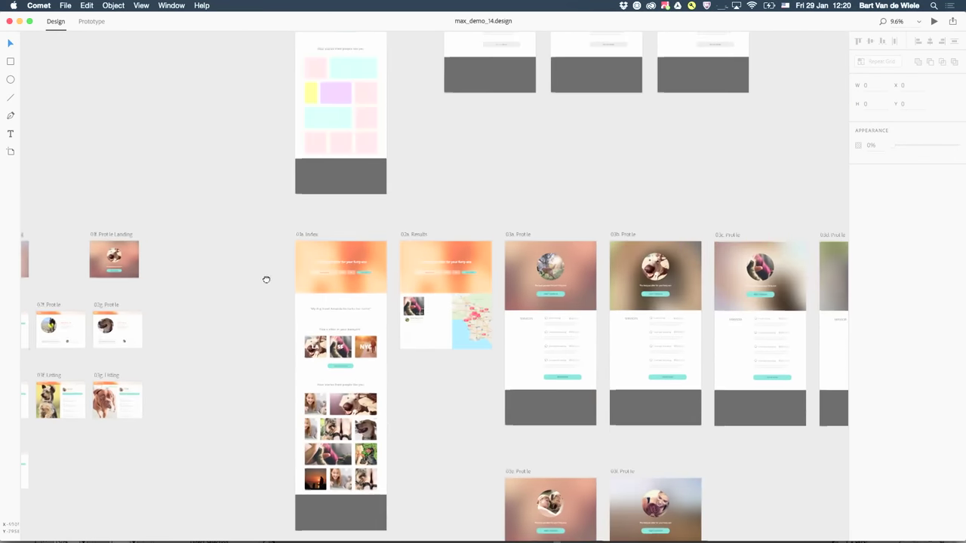
scroll(416, 348, "up", 10)
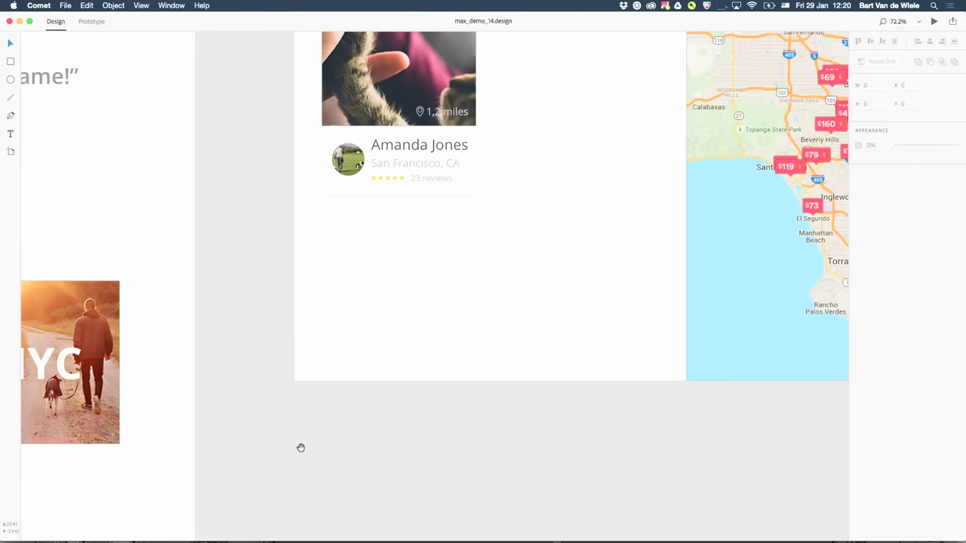
- Repeat the Amanda Jones profile card into a two-column grid with a wider column gap
scroll(316, 379, "up", 3)
scroll(315, 379, "up", 3)
scroll(315, 380, "right", 3)
left_click(259, 335)
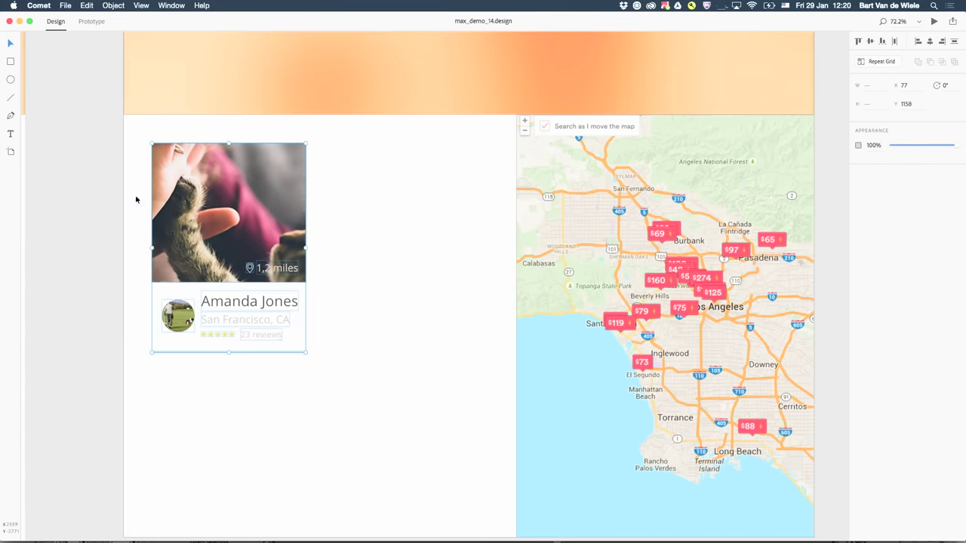
scroll(457, 357, "down", 5)
scroll(341, 363, "right", 3)
left_click_drag(341, 363, 160, 220)
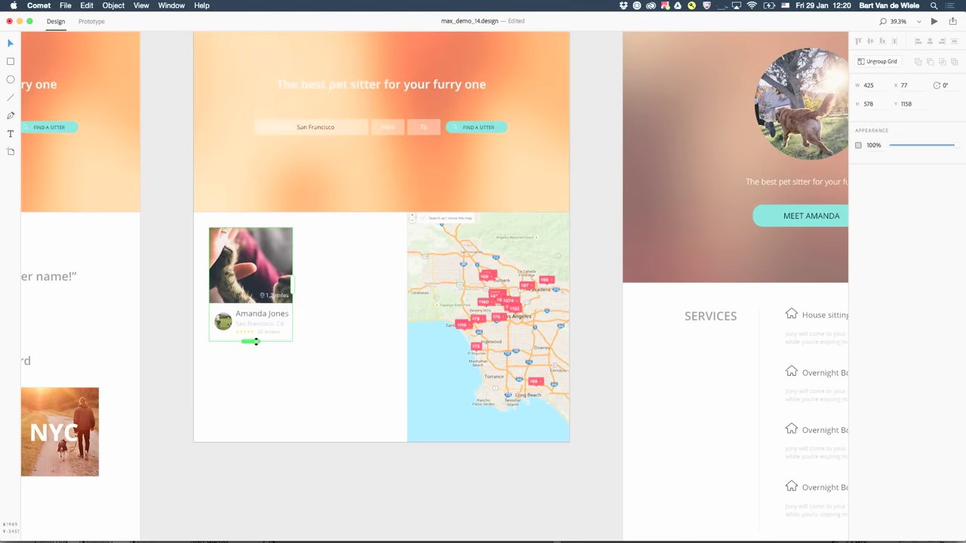
left_click_drag(261, 343, 263, 445)
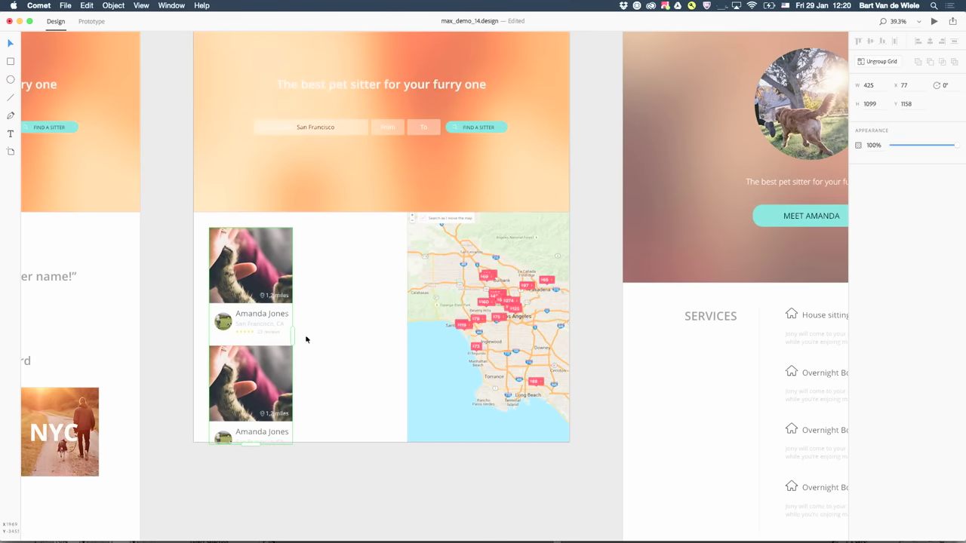
left_click_drag(294, 331, 384, 326)
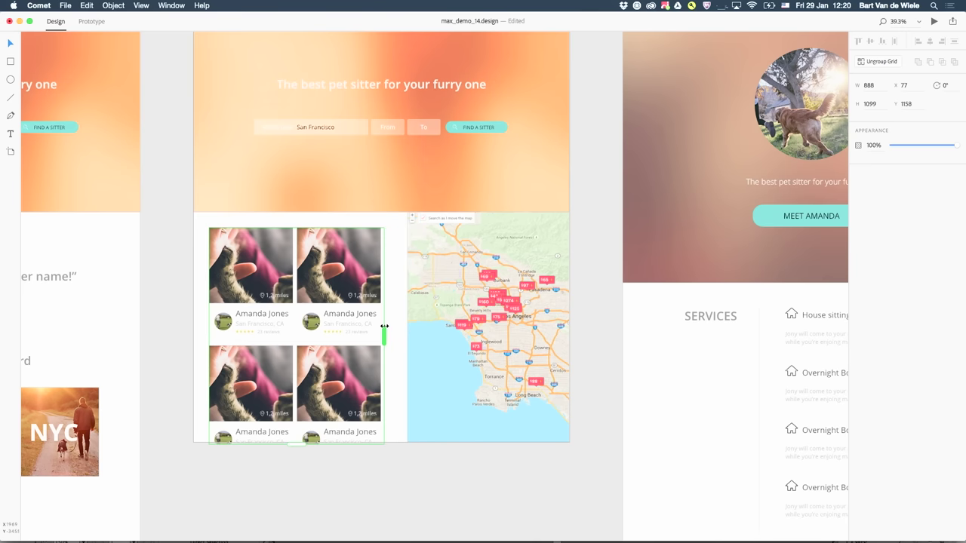
left_click_drag(294, 282, 306, 281)
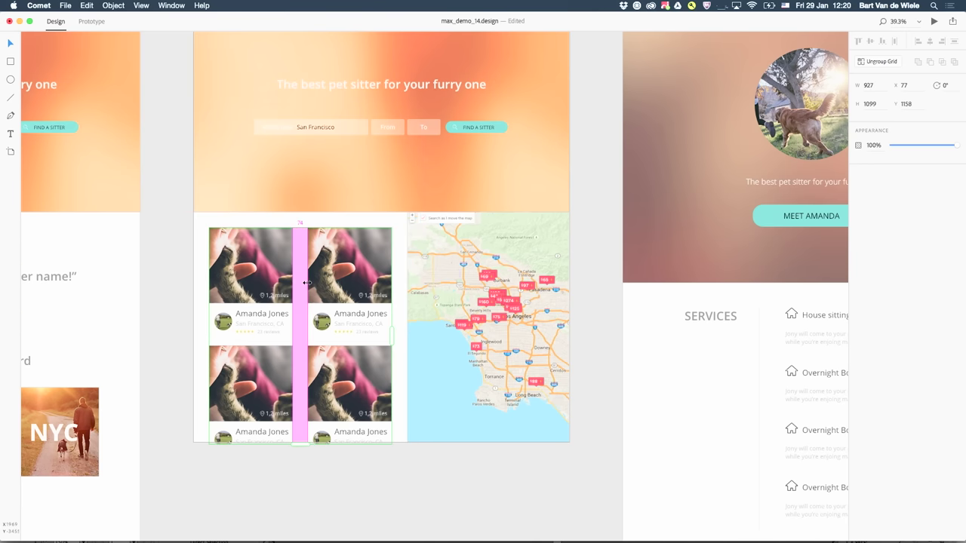
- Fill the card images with the portrait photos dragged in from the Finder assets folder
left_click(173, 280)
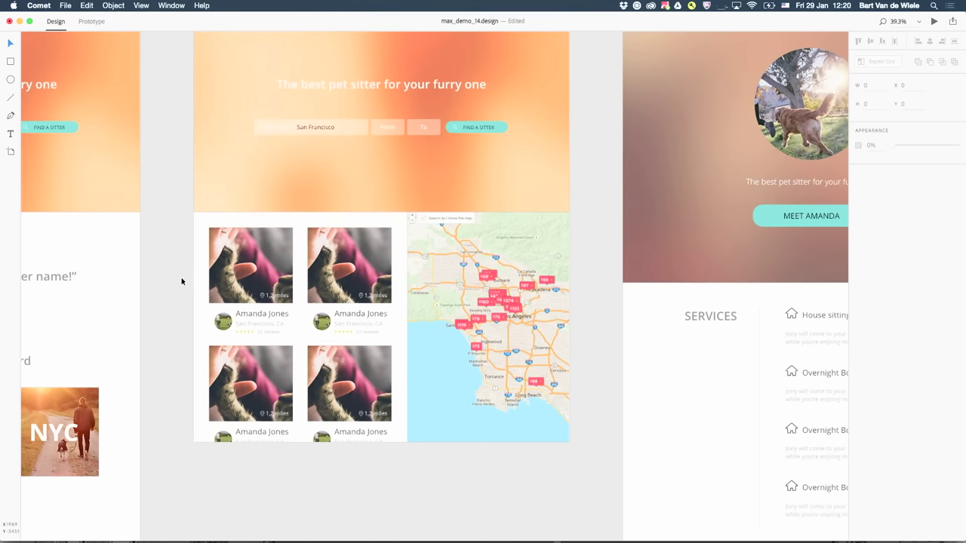
key("super+Tab")
left_click_drag(676, 241, 681, 307)
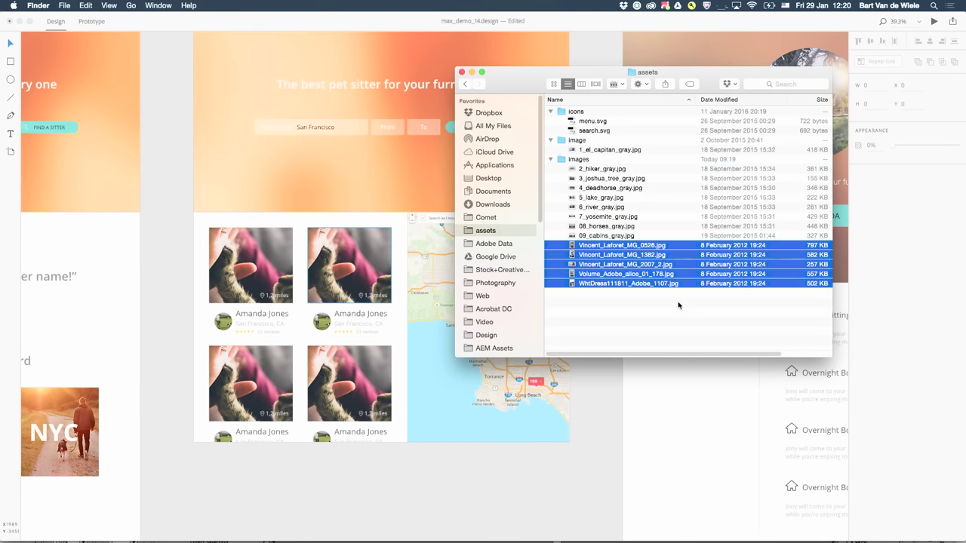
left_click_drag(641, 271, 356, 263)
left_click(178, 263)
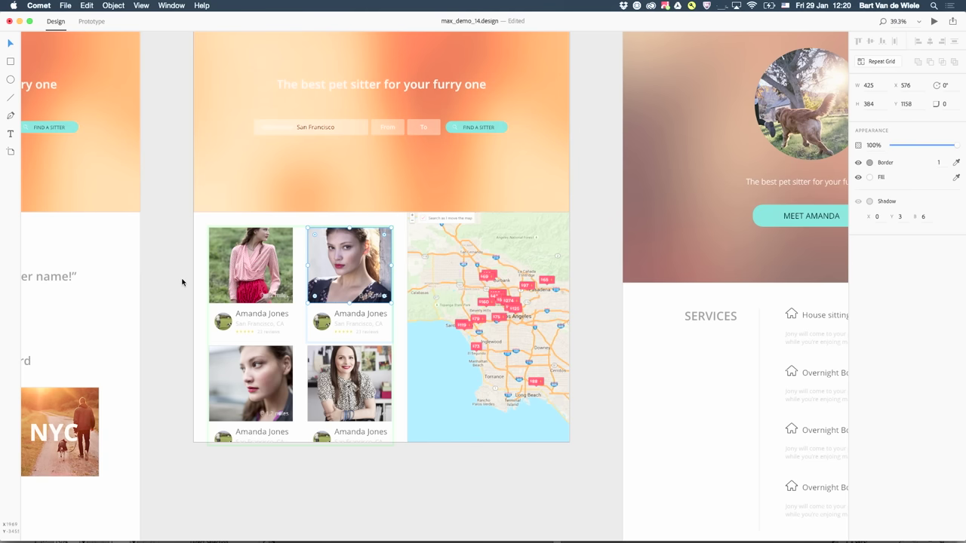
- Nudge the card text group and divider line higher with Shift+Up
left_click(187, 281)
scroll(280, 304, "up", 3)
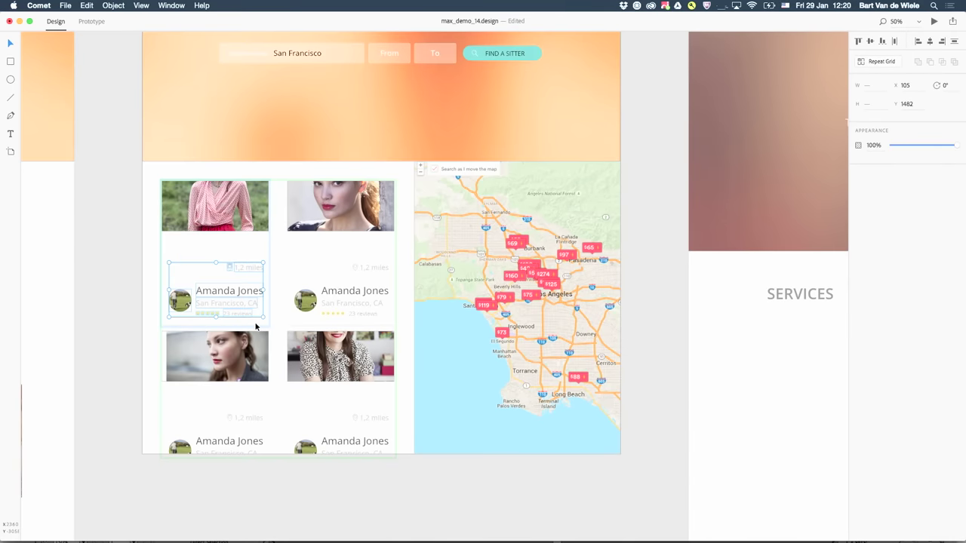
key("shift+Up")
key("shift+Up")
key("shift+Up")
key("shift+Up")
key("shift+Up")
key("shift+Up")
key("shift+Up")
key("shift+Up")
key("shift+Up")
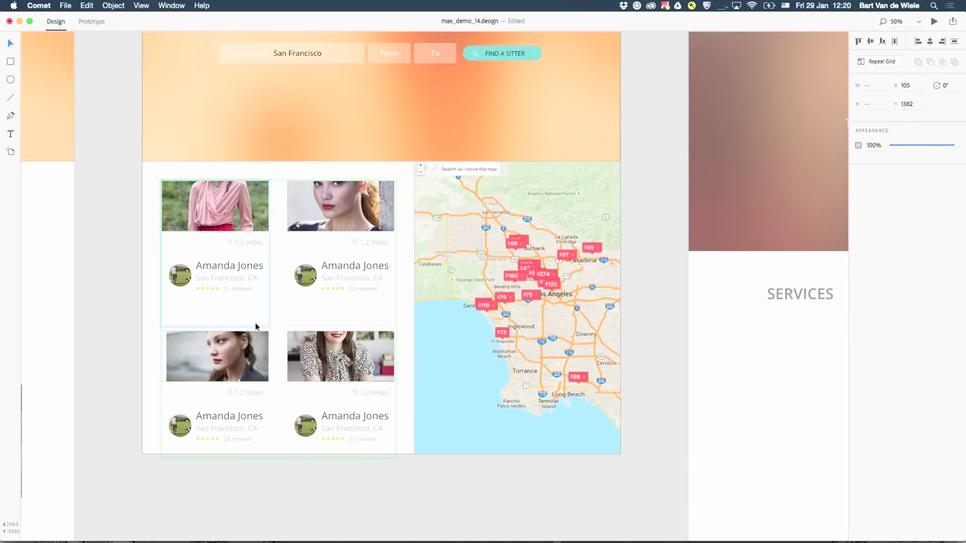
key("shift+Up")
key("shift+Up")
key("shift+Up")
key("shift+Up")
key("shift+Up")
key("shift+Up")
key("shift+Up")
key("shift+Up")
key("shift+Up")
key("shift+Up")
key("shift+Up")
key("shift+Up")
key("shift+Up")
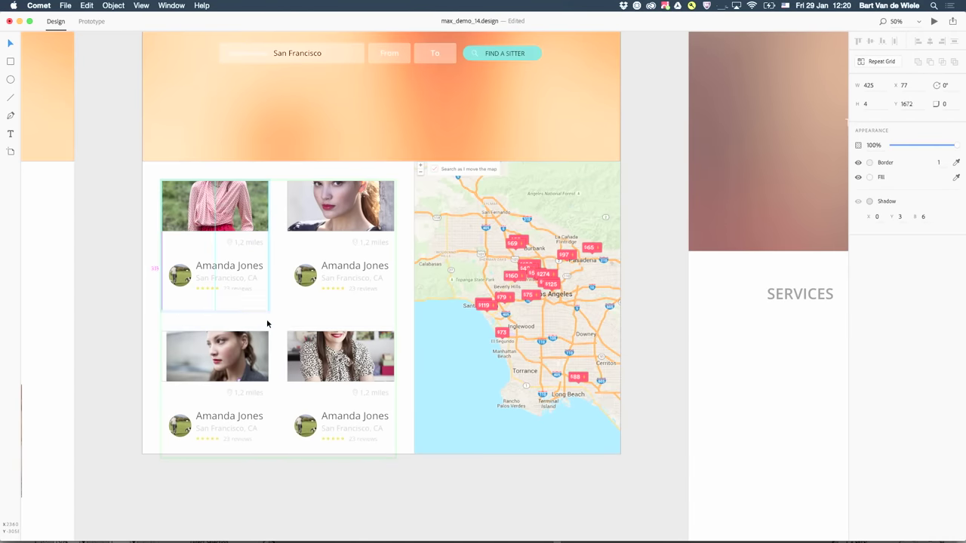
left_click(149, 309)
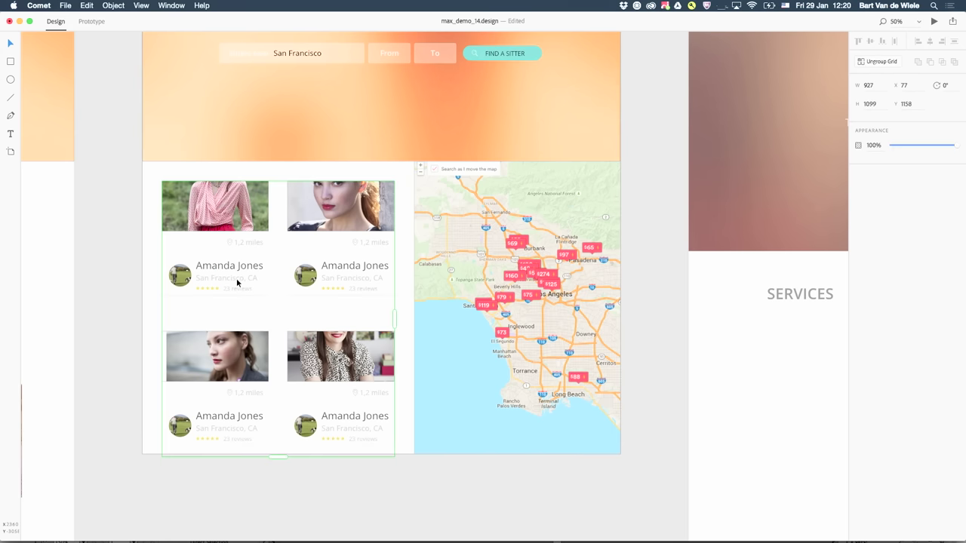
- Shrink the row gap, add a third row of cards, and narrow the column gap
left_click_drag(216, 312, 214, 287)
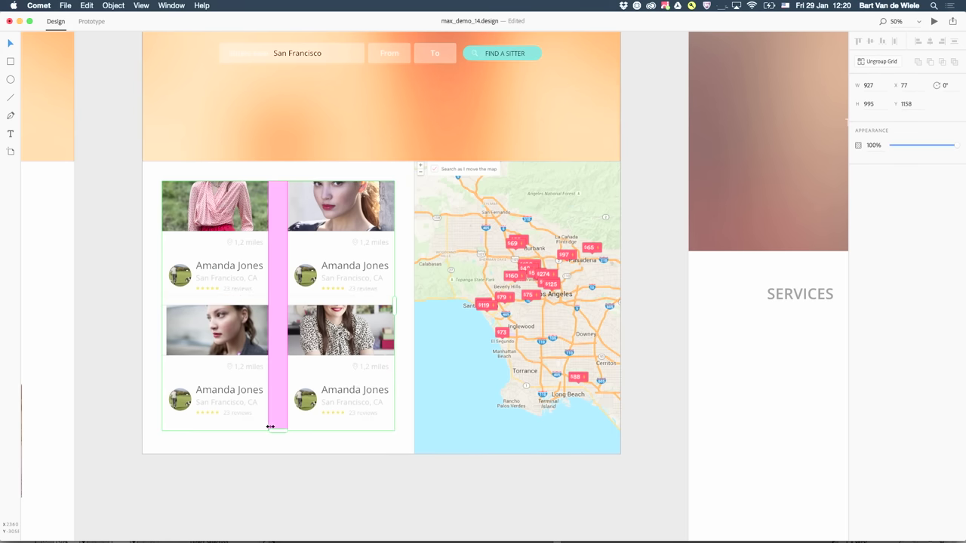
left_click_drag(276, 430, 276, 451)
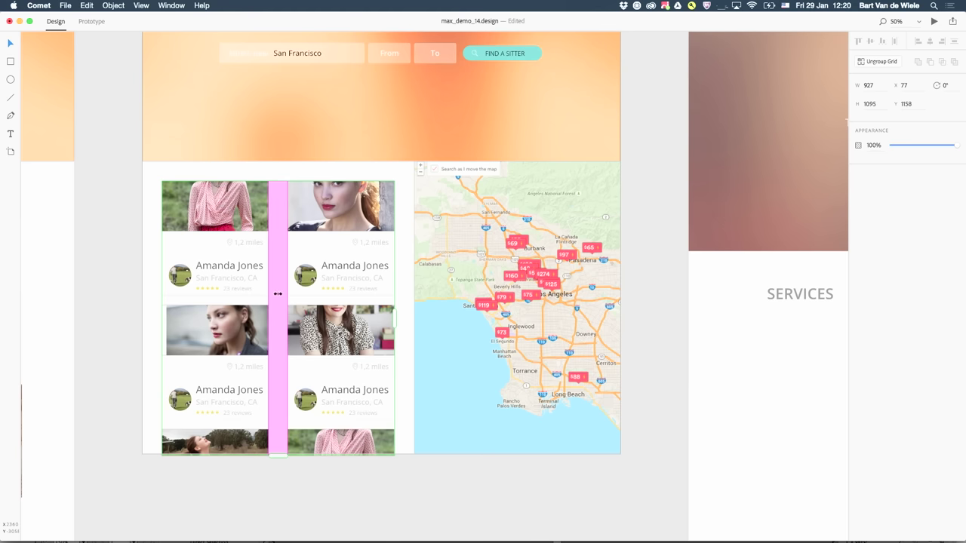
left_click_drag(284, 310, 271, 315)
- Deselect the card grid and zoom out to view the whole pet-sitter canvas
left_click(118, 269)
scroll(350, 316, "down", 5)
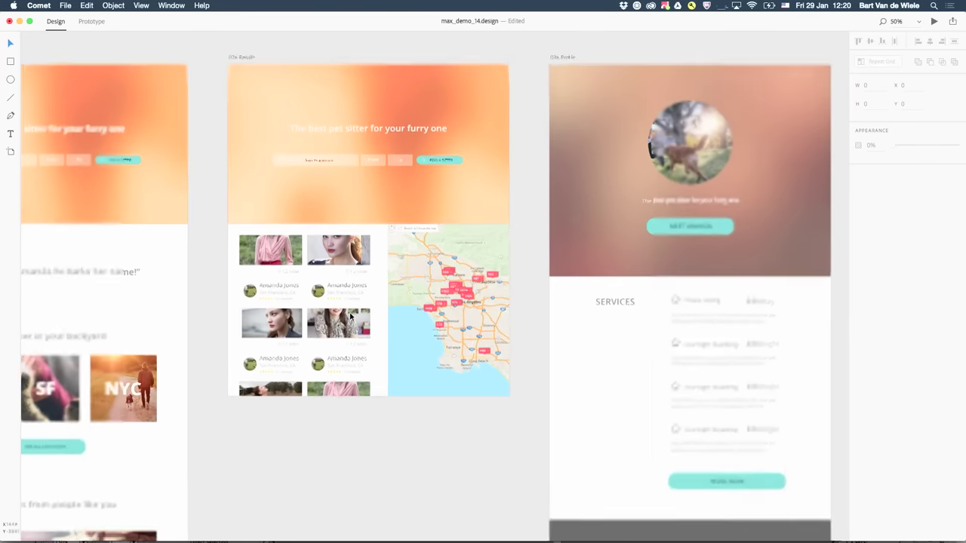
scroll(382, 284, "right", 3)
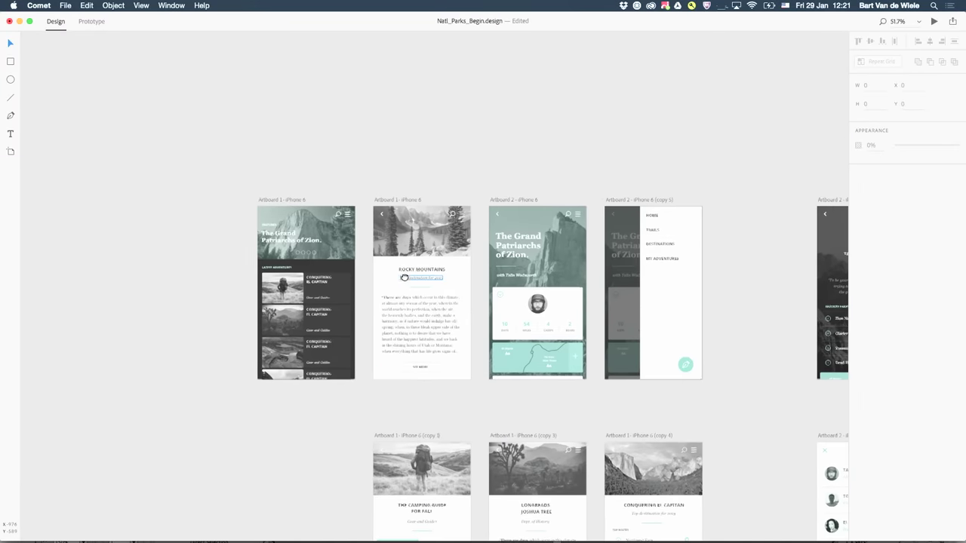
scroll(404, 280, "up", 3)
scroll(404, 280, "up", 5)
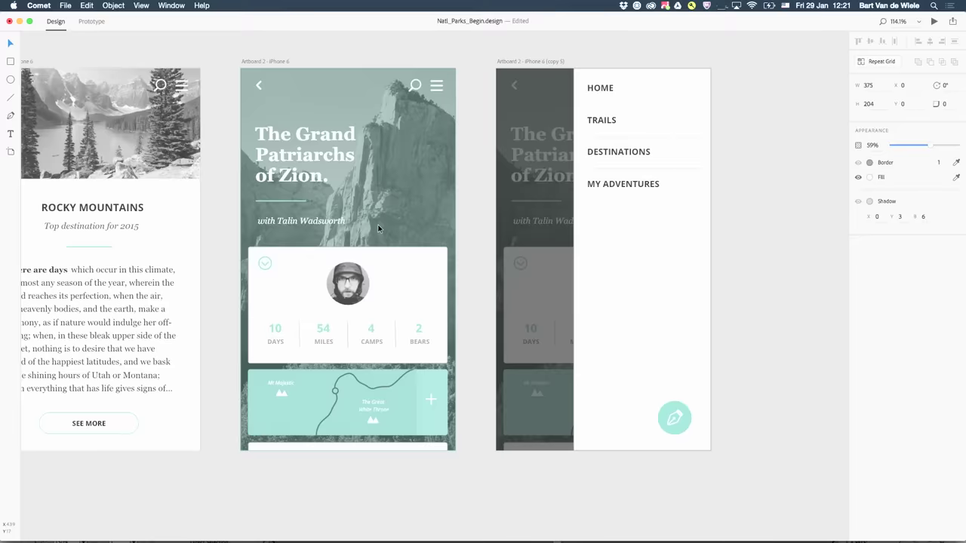
scroll(379, 228, "left", 11)
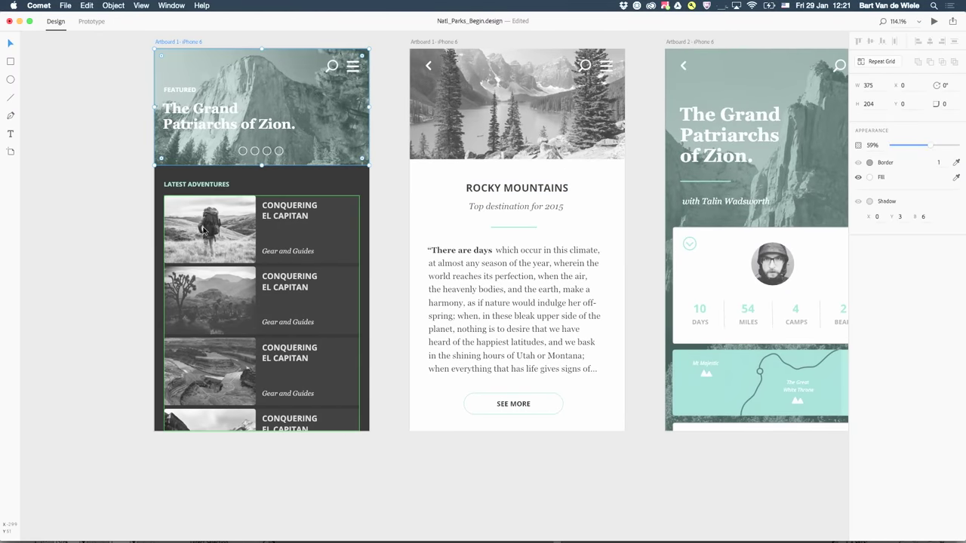
scroll(236, 230, "right", 5)
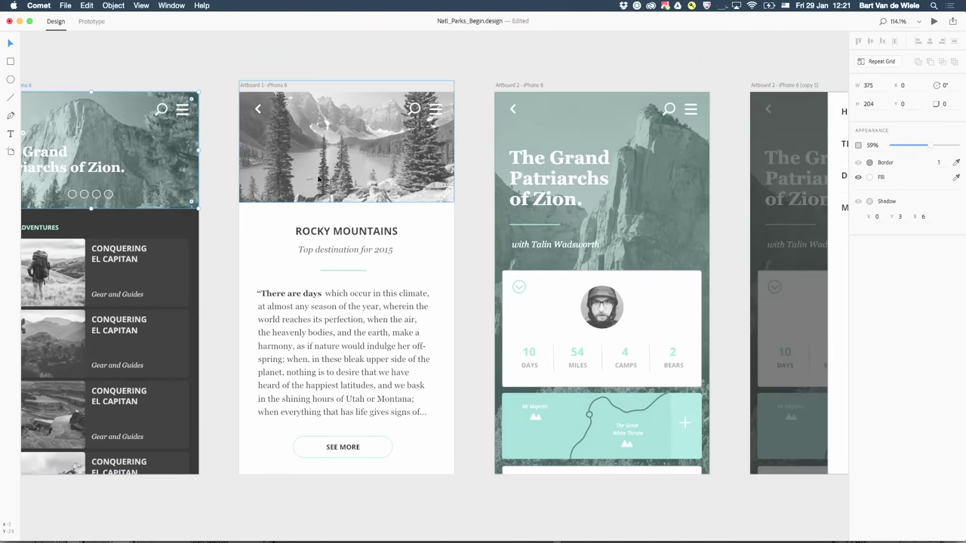
scroll(355, 331, "down", 3)
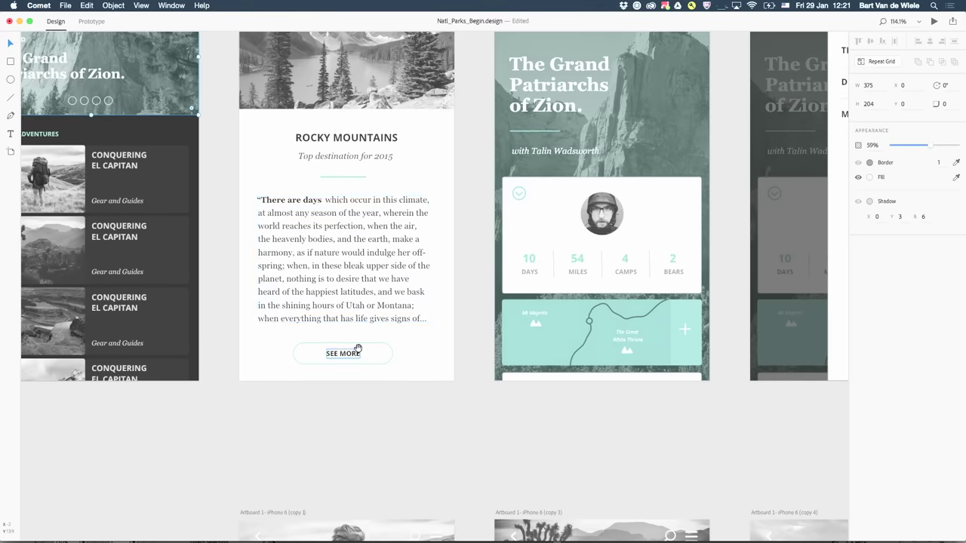
left_click_drag(358, 348, 201, 176)
scroll(394, 335, "up", 10)
scroll(394, 335, "left", 10)
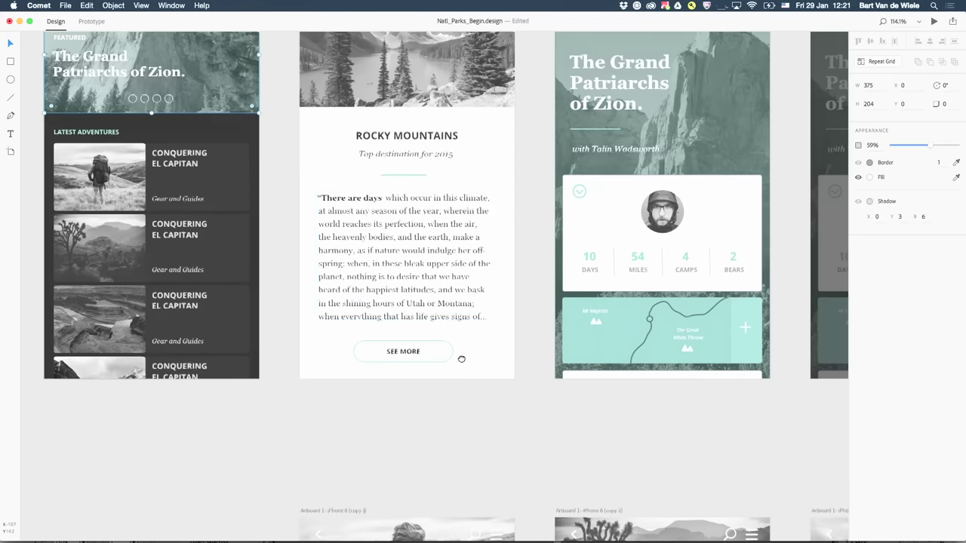
- Switch to Prototype mode and select the Zion header on the first artboard
left_click(134, 211)
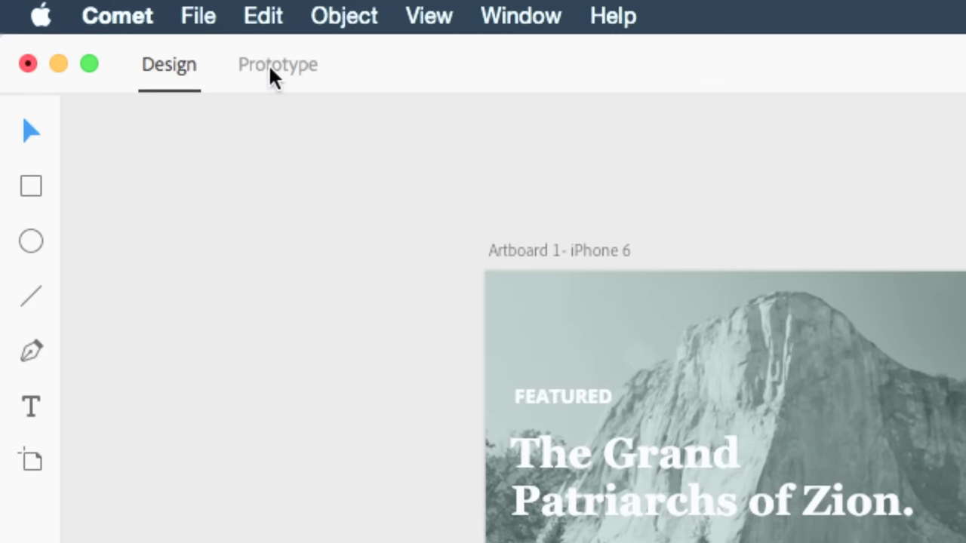
left_click(271, 68)
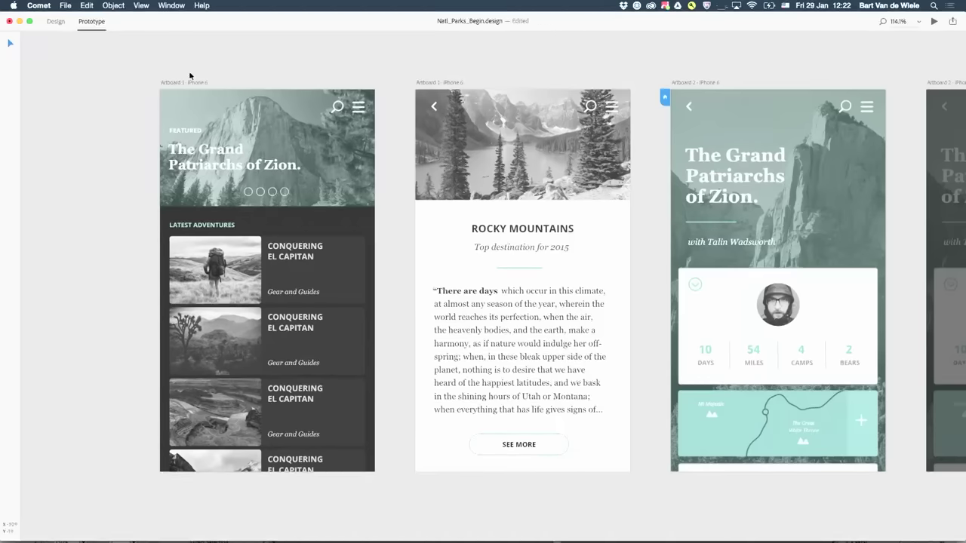
left_click(178, 107)
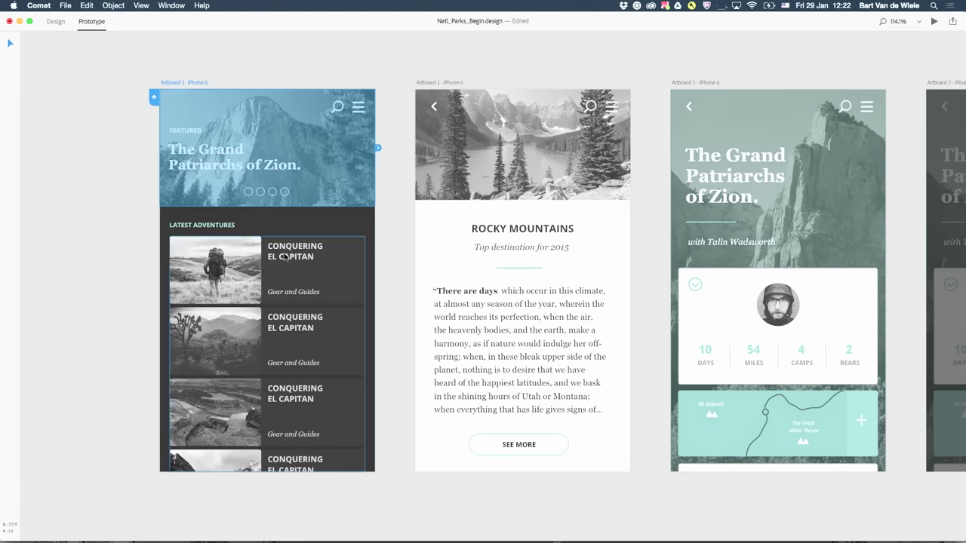
double_click(255, 267)
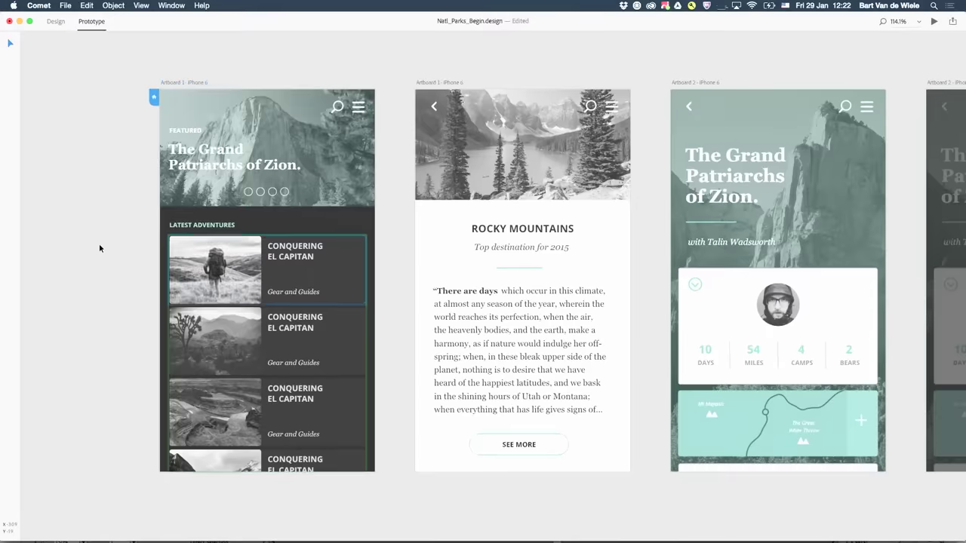
scroll(99, 243, "right", 3)
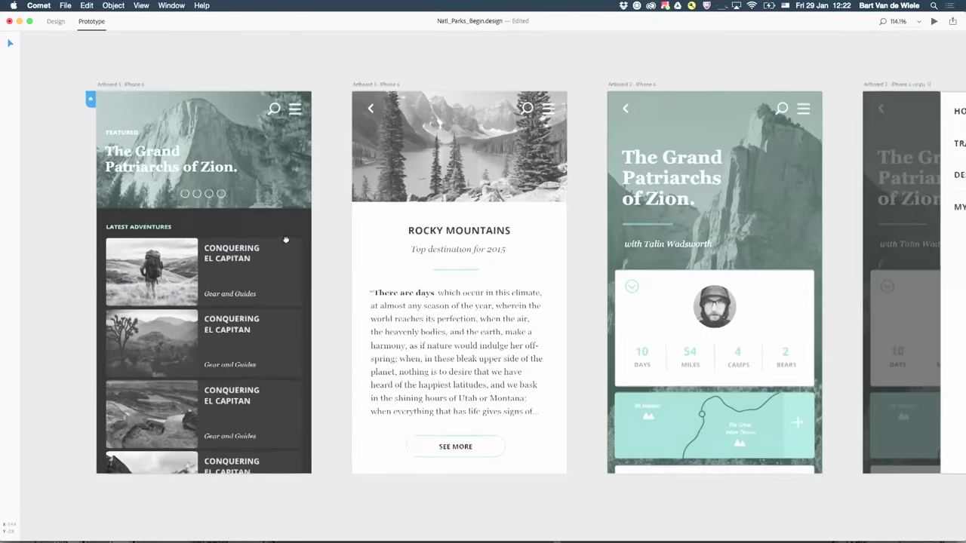
left_click(197, 156)
- Link the Zion header to Artboard 2 - iPhone 6 with a Slide Left, Ease Out transition
left_click_drag(241, 151, 545, 154)
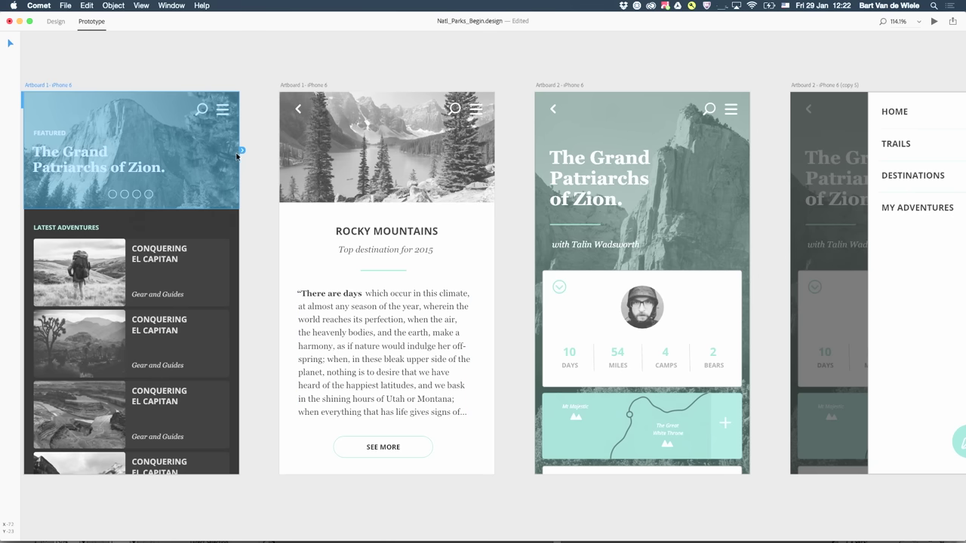
left_click_drag(242, 150, 549, 143)
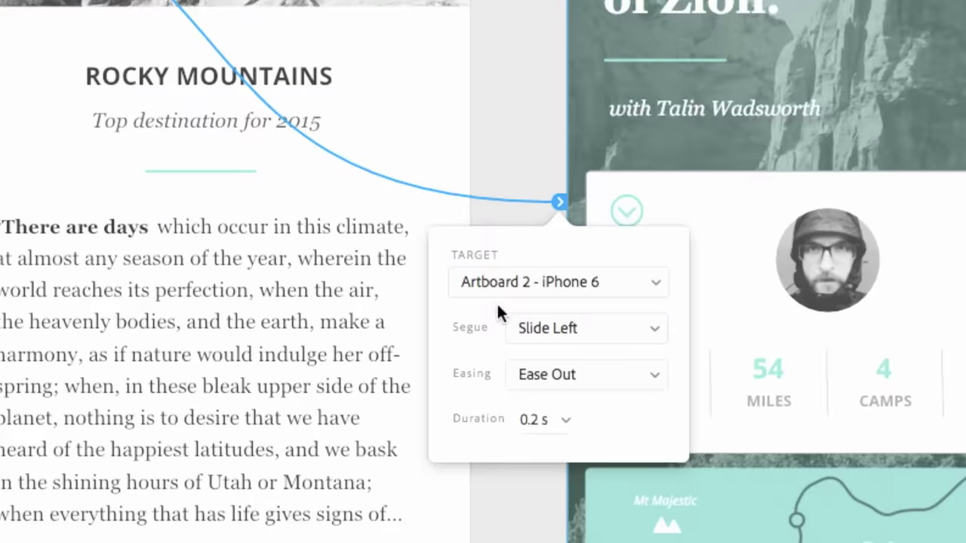
left_click(535, 336)
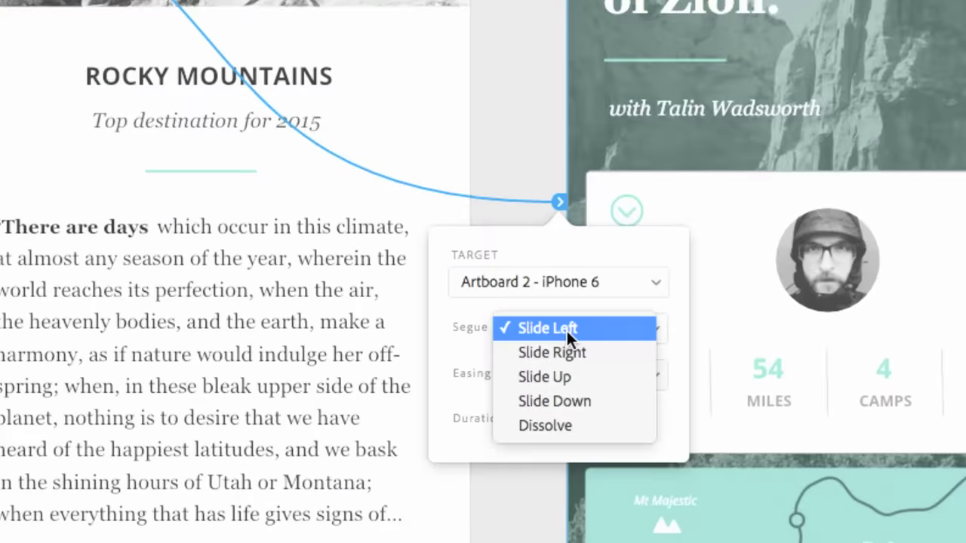
left_click(514, 329)
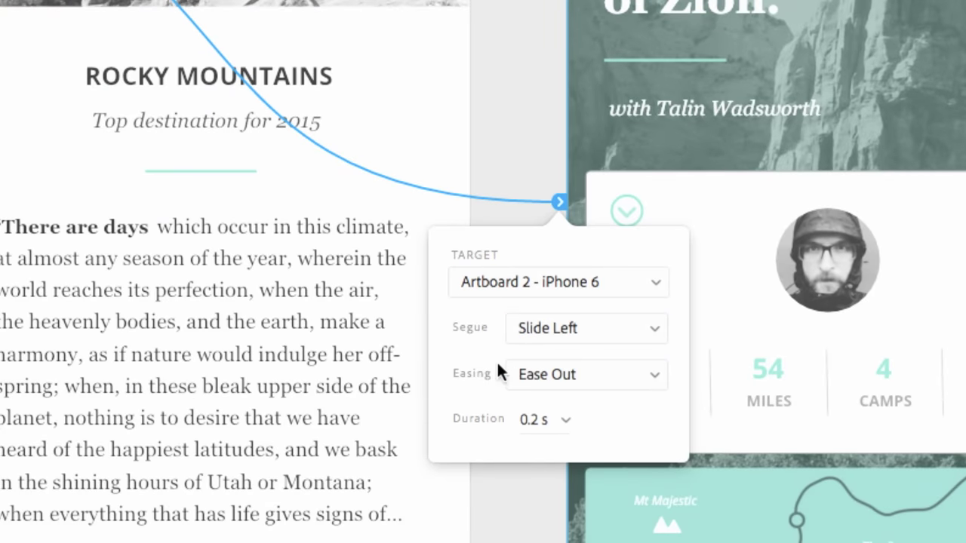
left_click(543, 373)
left_click(554, 373)
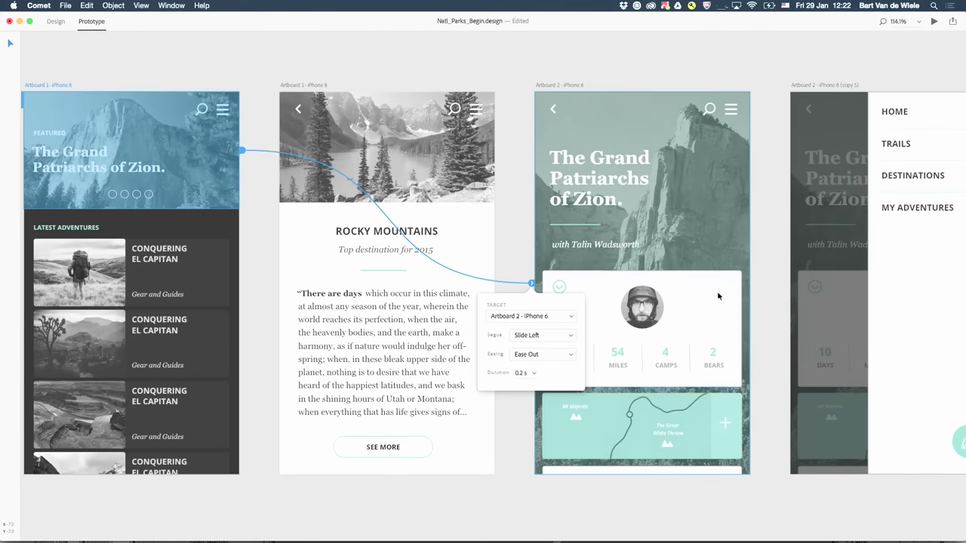
- Add a back link to Artboard 1 and link the El Capitan row to the Rocky Mountains artboard
key("Escape")
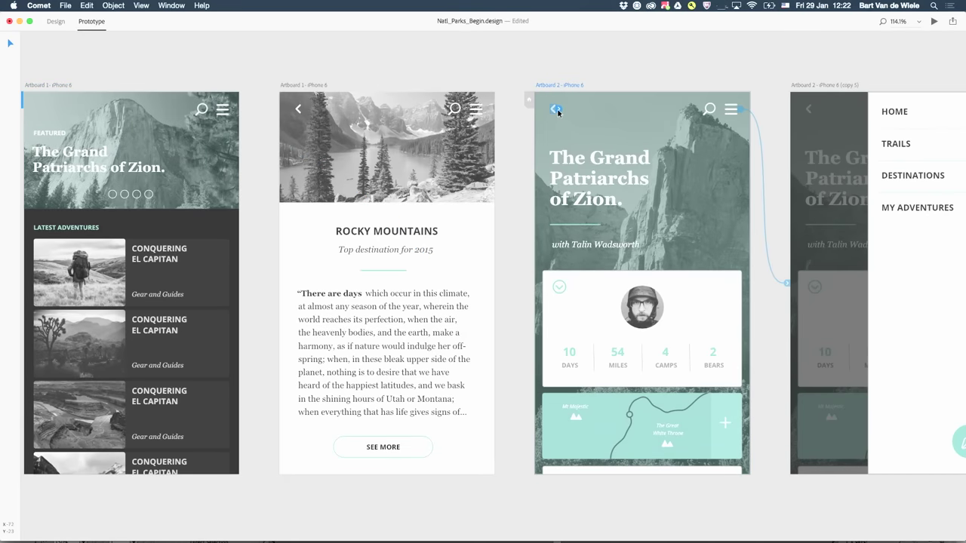
left_click_drag(221, 158, 230, 226)
left_click(259, 222)
scroll(324, 196, "left", 5)
scroll(324, 196, "down", 3)
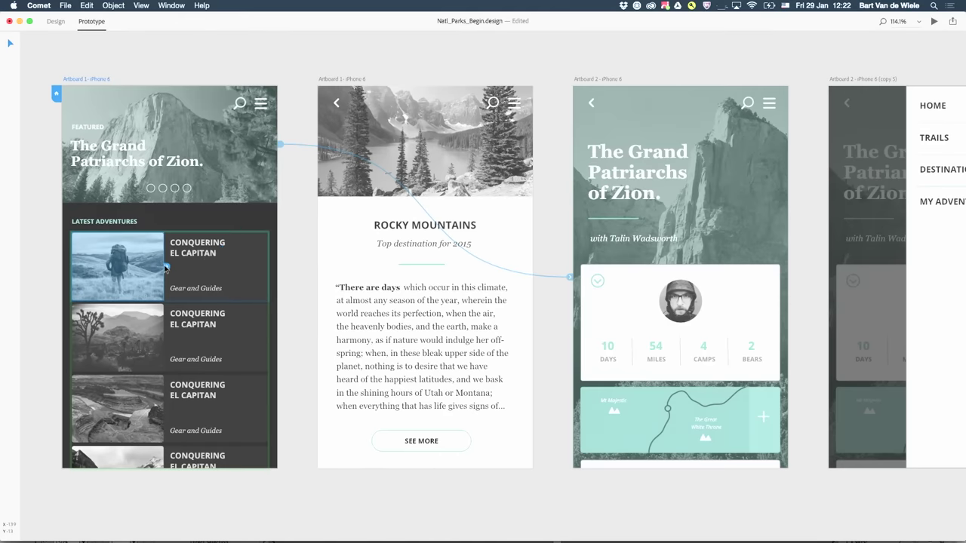
left_click_drag(166, 268, 319, 214)
left_click(449, 449)
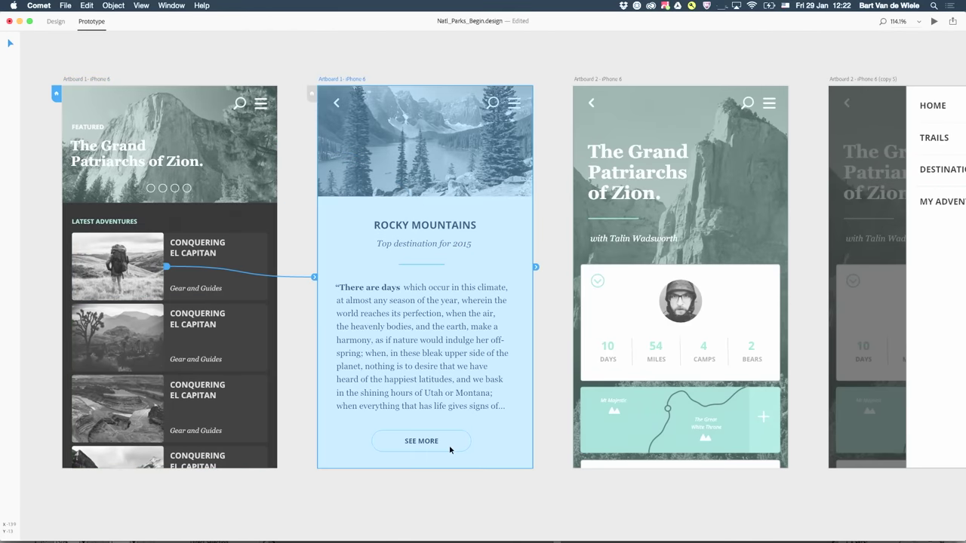
- Link the SEE MORE button to the Zion screen with the side menu open
scroll(497, 458, "down", 3)
scroll(496, 459, "right", 5)
left_click(326, 378)
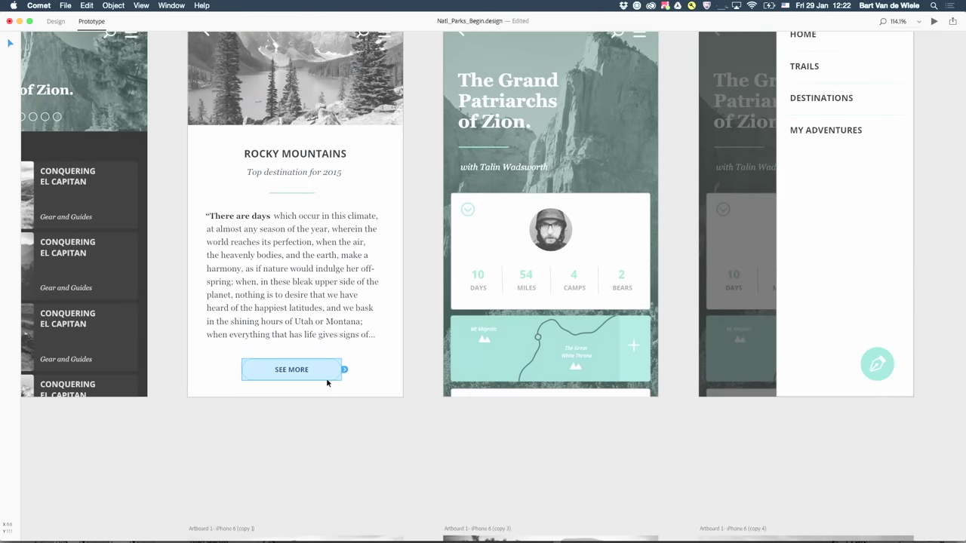
left_click_drag(348, 372, 702, 204)
left_click(664, 339)
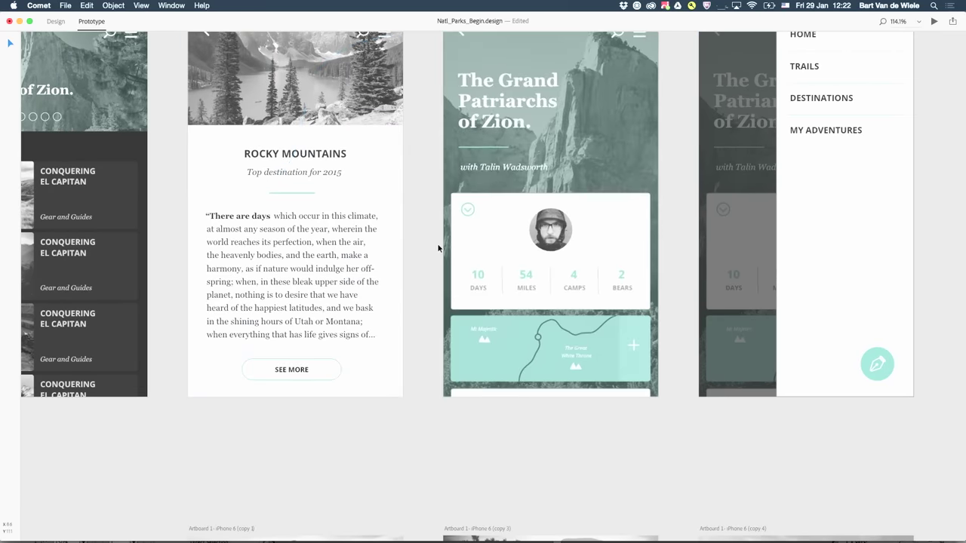
scroll(438, 248, "up", 2)
scroll(438, 249, "left", 4)
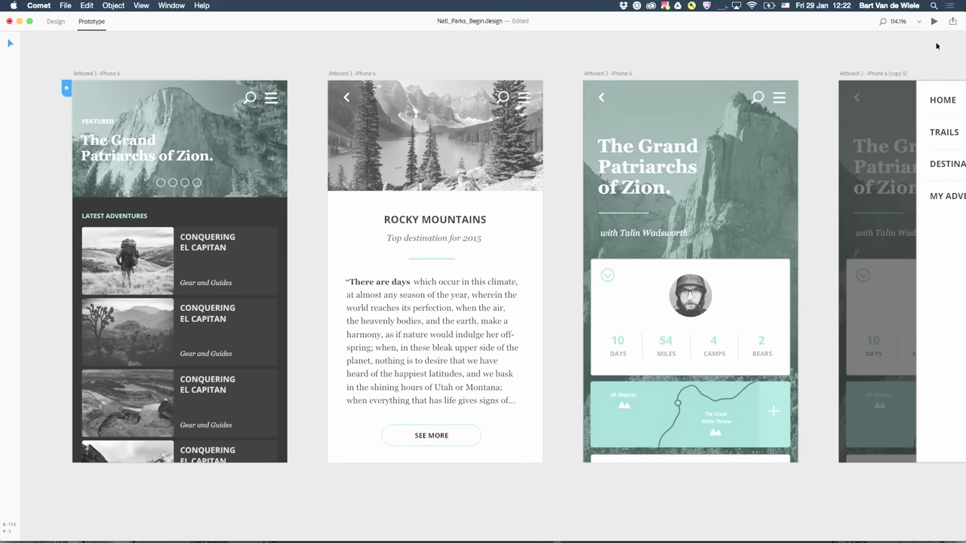
- Launch the live Preview of the prototype and enlarge its window
left_click(934, 22)
left_click_drag(364, 202, 215, 17)
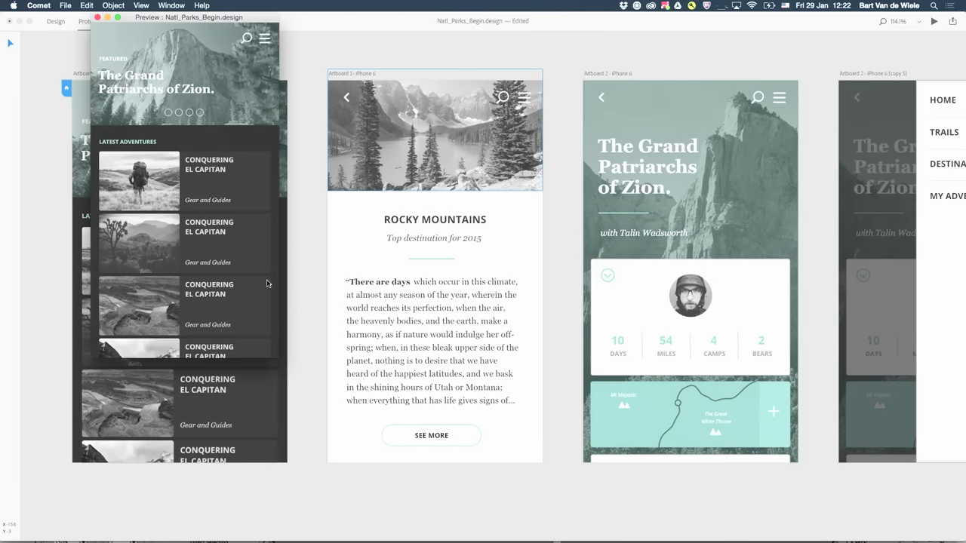
left_click_drag(283, 358, 654, 540)
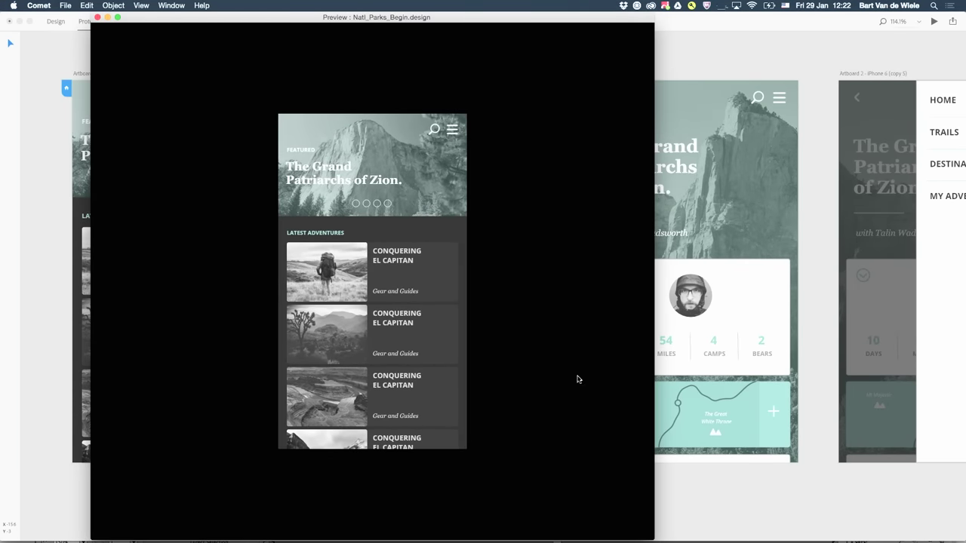
- Click through the Zion detail, home, Rocky Mountains and menu screens, then dock the preview right
left_click(441, 179)
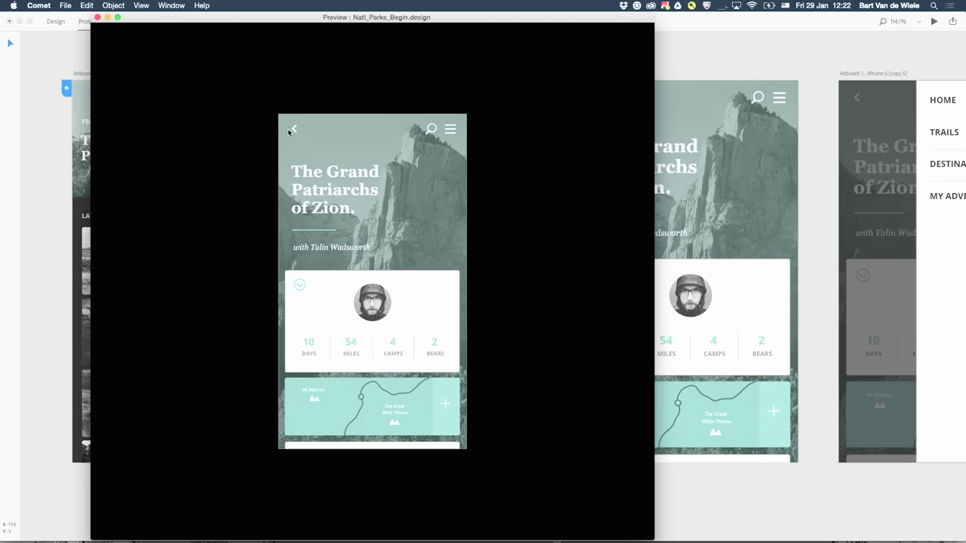
left_click(295, 130)
left_click(337, 291)
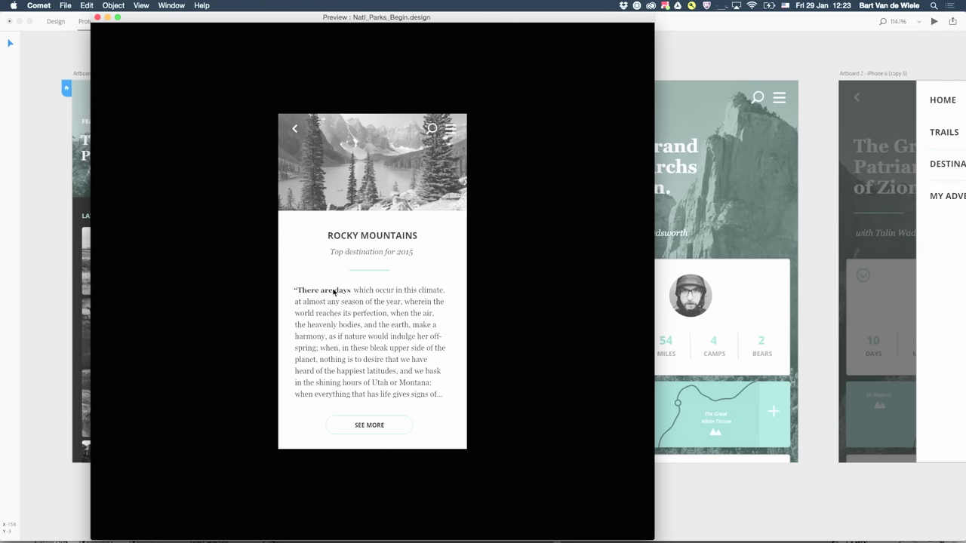
left_click(368, 423)
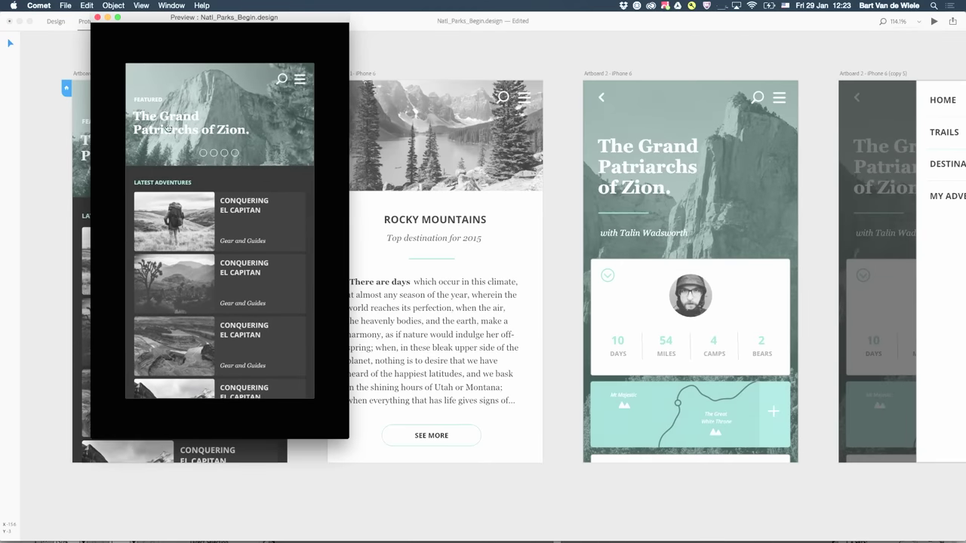
left_click_drag(139, 21, 752, 21)
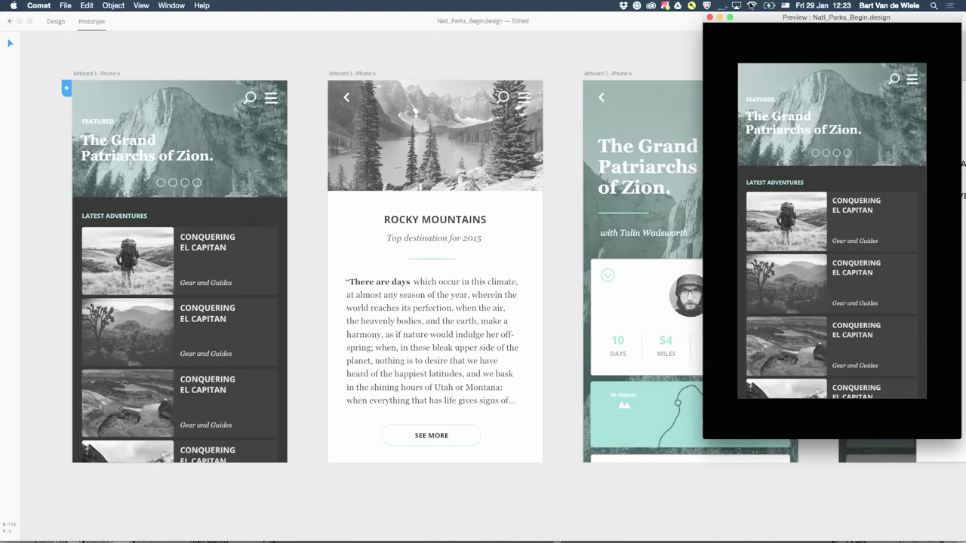
- Switch back to Design mode and move the preview window toward the centre
left_click(323, 91)
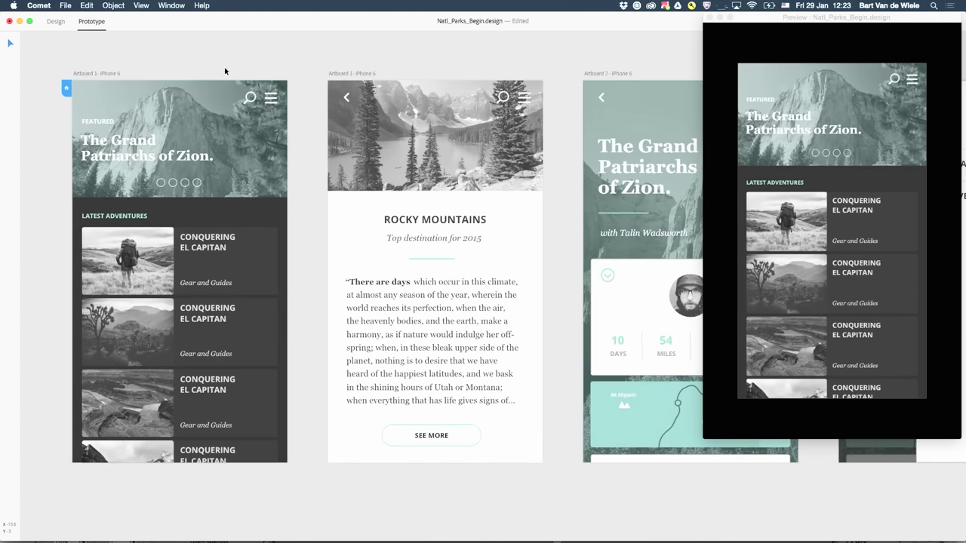
left_click(56, 21)
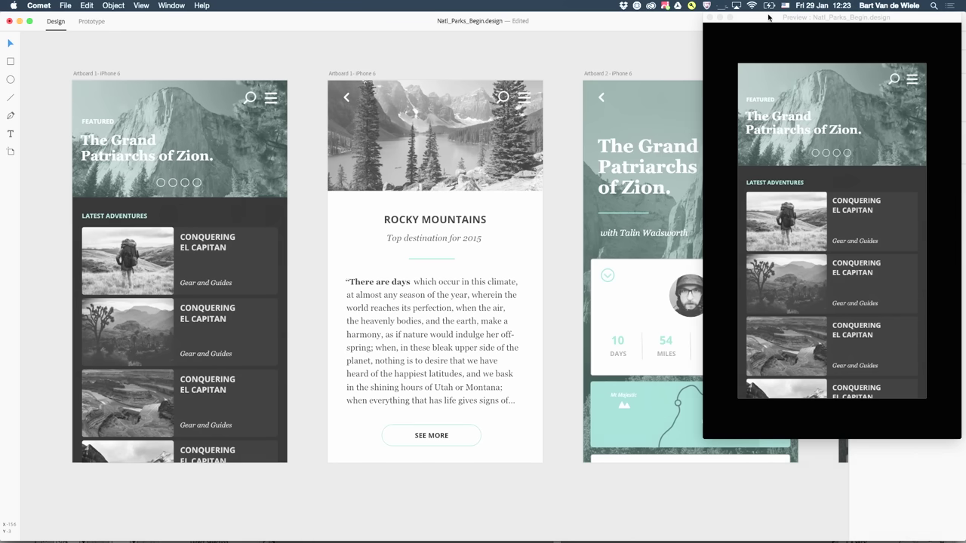
left_click_drag(769, 16, 645, 56)
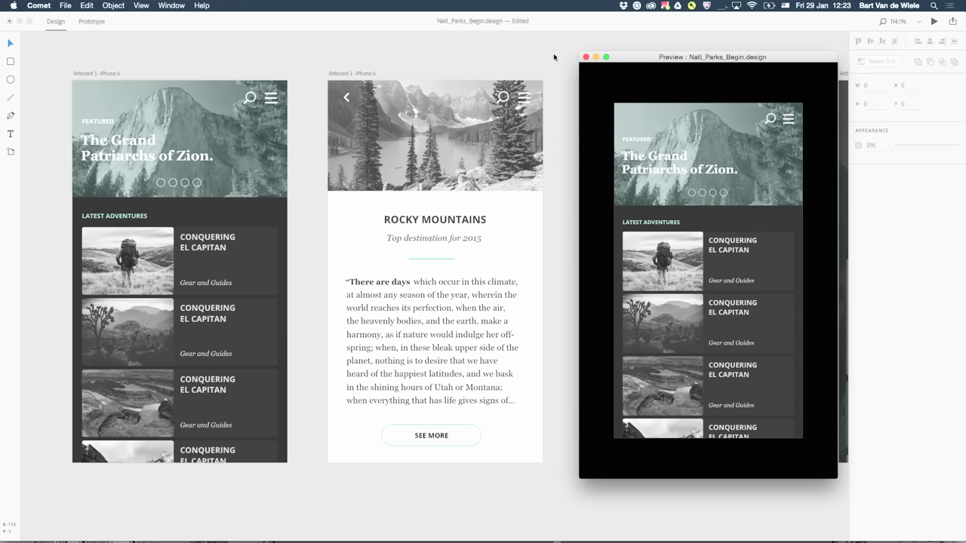
- Fade the Zion hero image to 34% opacity, then test-resize and restore the adventures grid
left_click(167, 98)
left_click(168, 98)
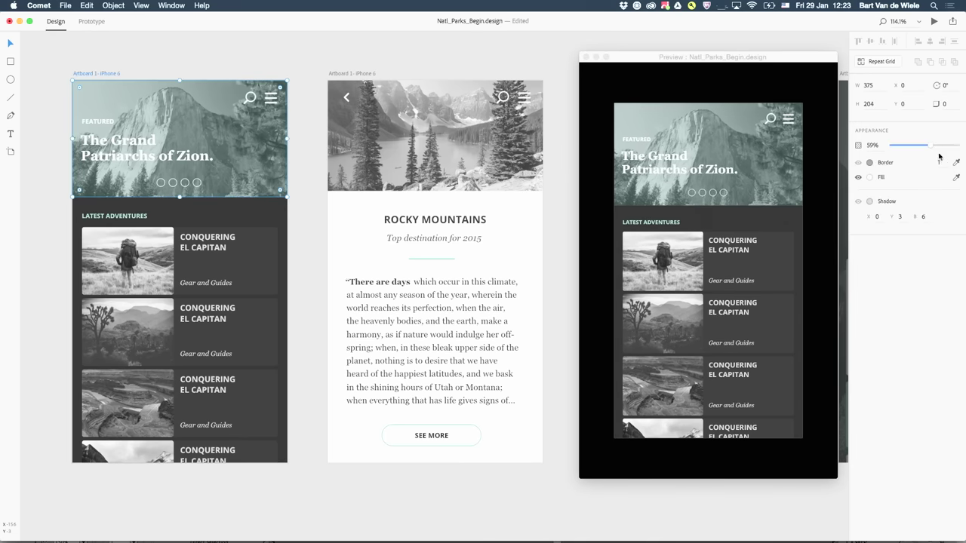
left_click_drag(925, 147, 905, 144)
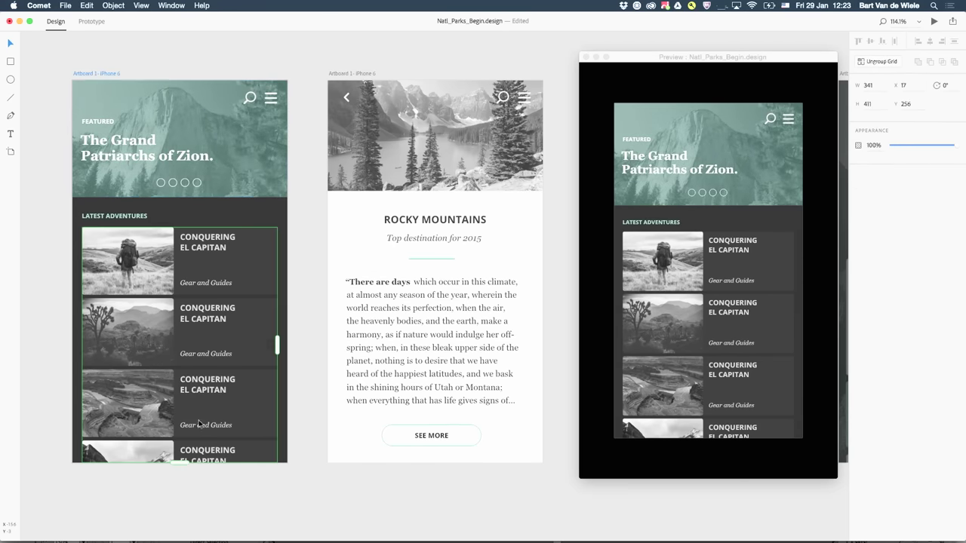
mouse_move(181, 463)
left_mouse_down()
mouse_move(179, 330)
mouse_move(176, 430)
mouse_move(189, 460)
left_mouse_up()
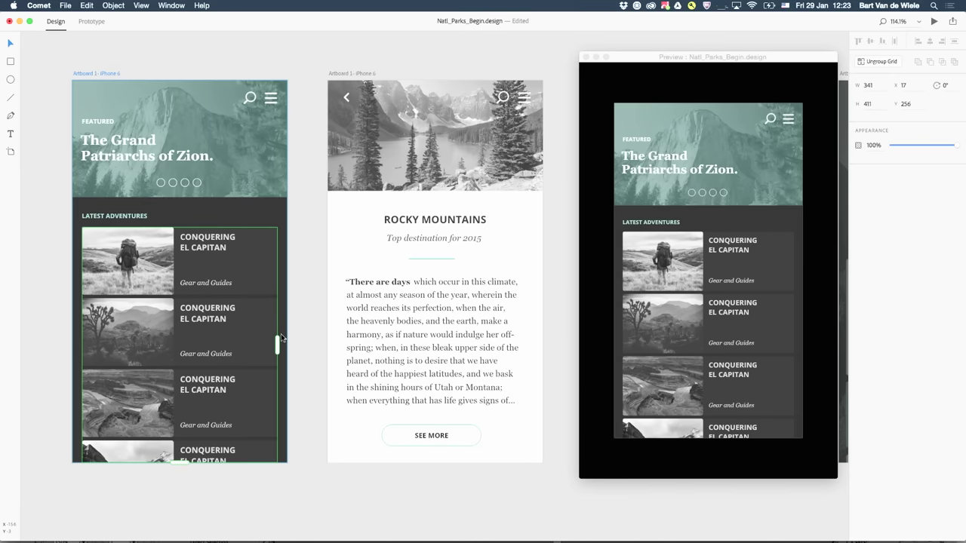
mouse_move(278, 343)
left_mouse_down()
mouse_move(216, 345)
mouse_move(278, 341)
left_mouse_up()
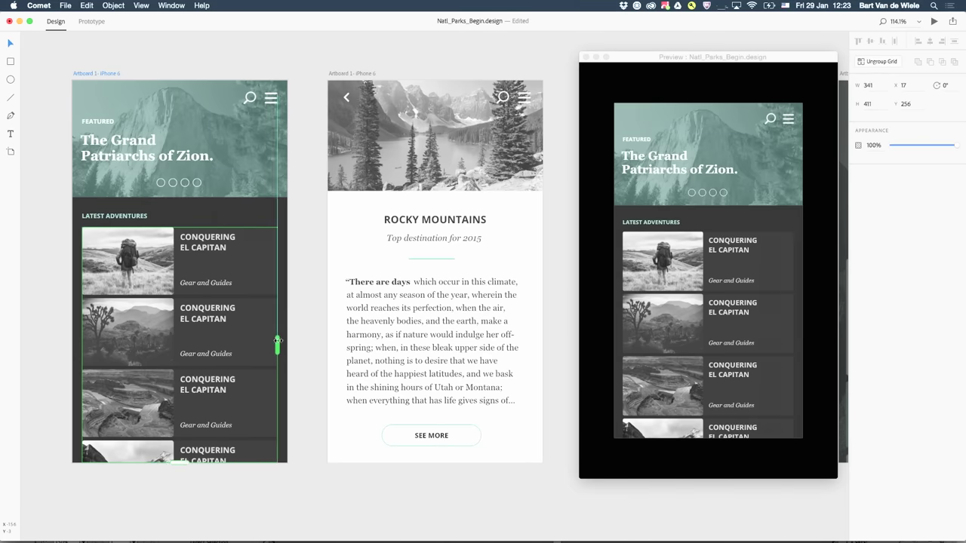
- Deselect the adventures list and scroll the canvas slightly right
left_click(304, 311)
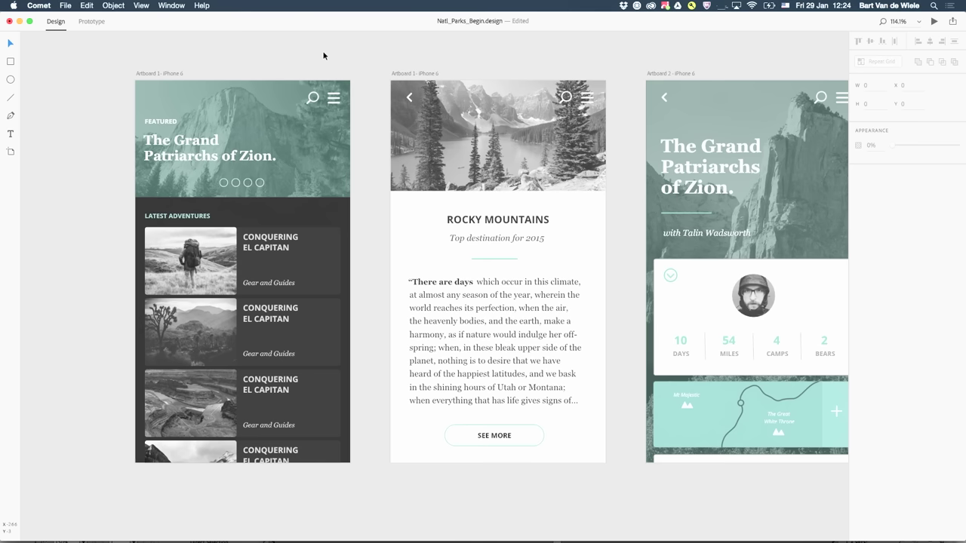
scroll(499, 67, "right", 2)
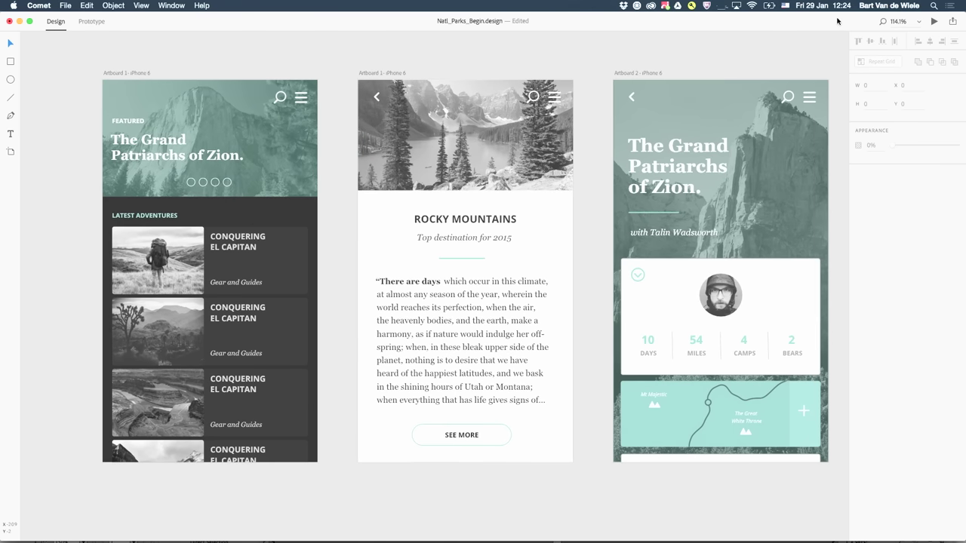
- Publish the Natl_Parks_Begin prototype as an adobe.ly share link and open it in Chrome
left_click(952, 25)
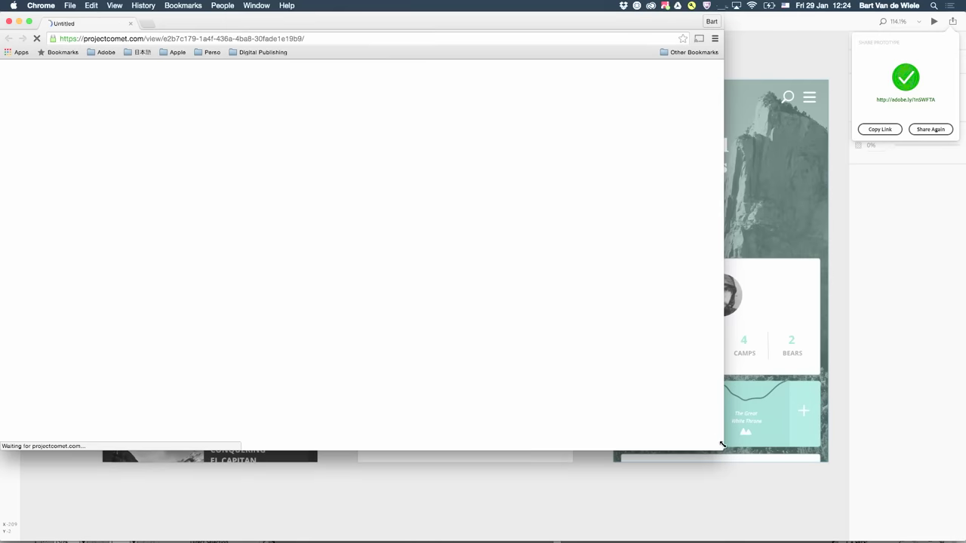
- Test the shared prototype's Grand Patriarchs of Zion card and back arrow, then close Chrome
double_click(722, 447)
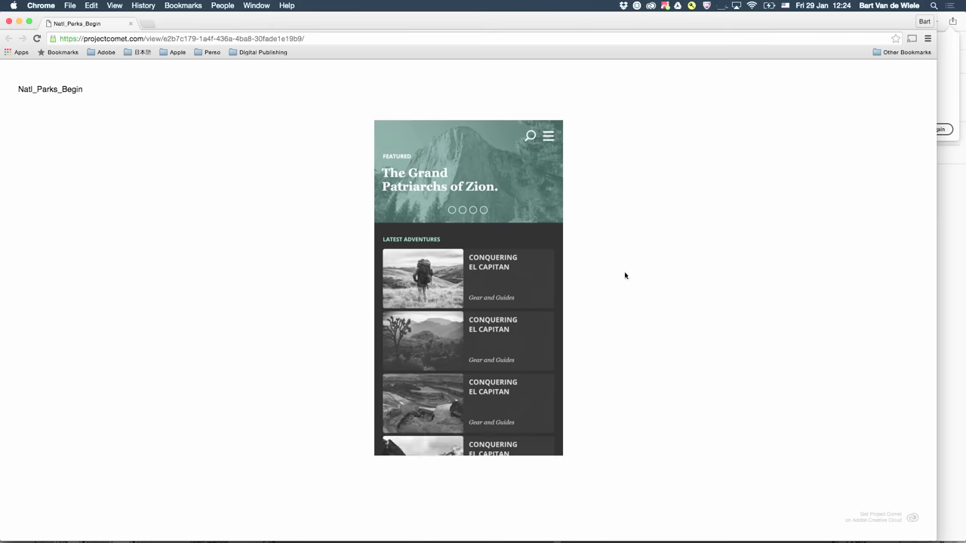
left_click(521, 188)
left_click(388, 132)
left_click(8, 21)
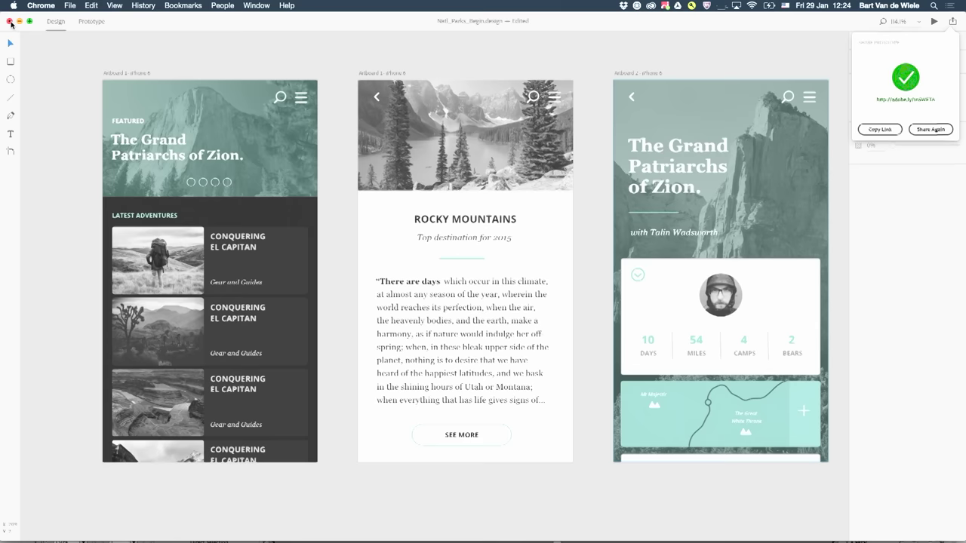
- Move the Rocky Mountains header image left to X -58 and deselect to see it clipped
left_click(332, 98)
left_click_drag(384, 177, 357, 178)
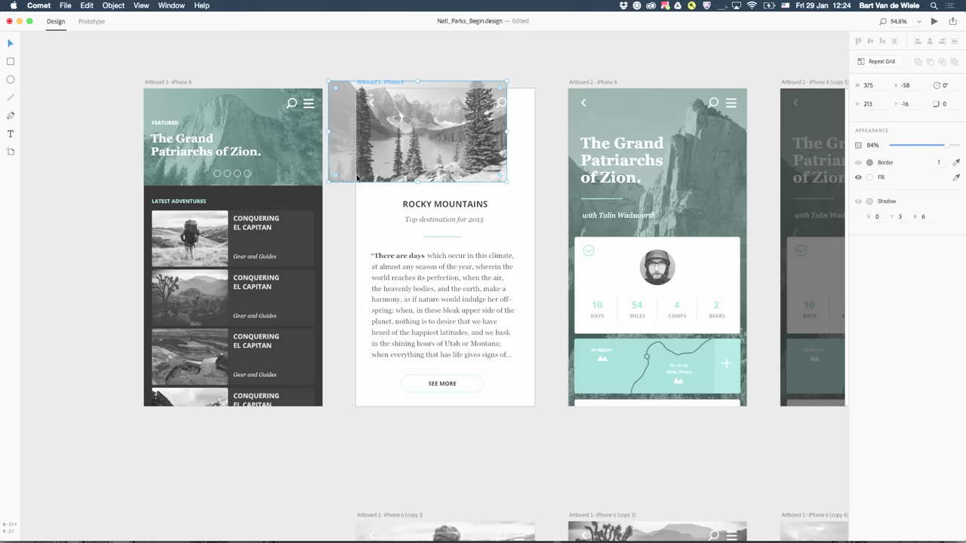
scroll(357, 177, "down", 2)
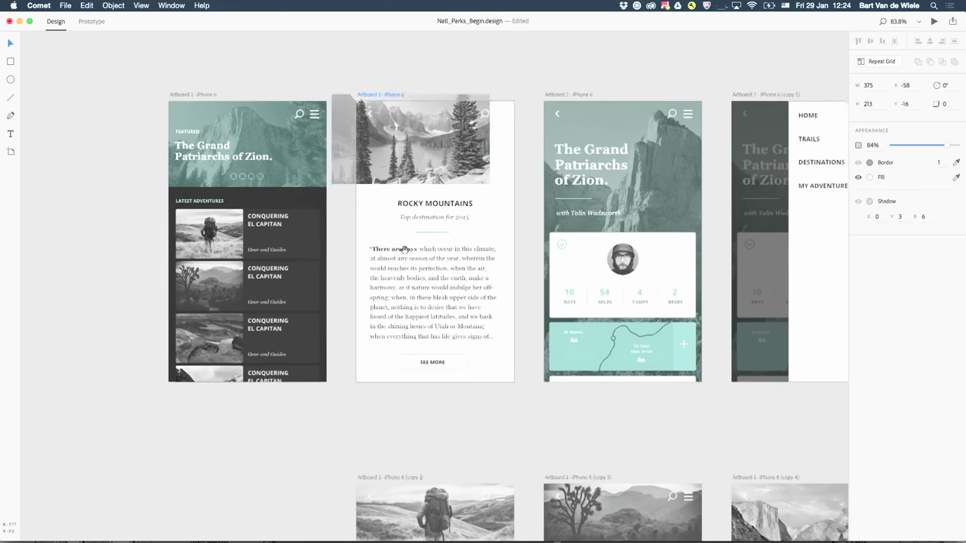
scroll(354, 237, "right", 3)
left_click(63, 204)
scroll(168, 232, "right", 3)
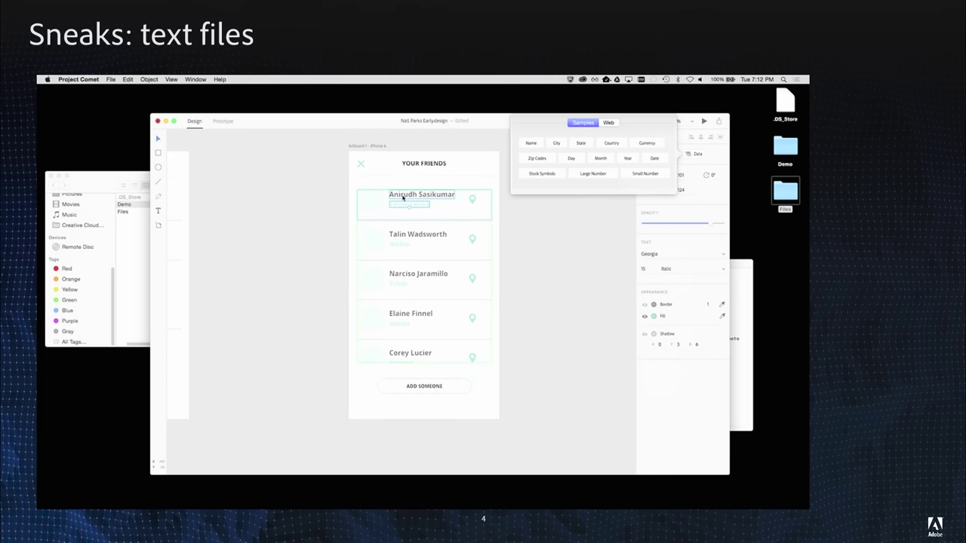
- Advance from the 'Sneaks: text files' slide to the 'Sneaks: Google sheet' slide
key("Right")
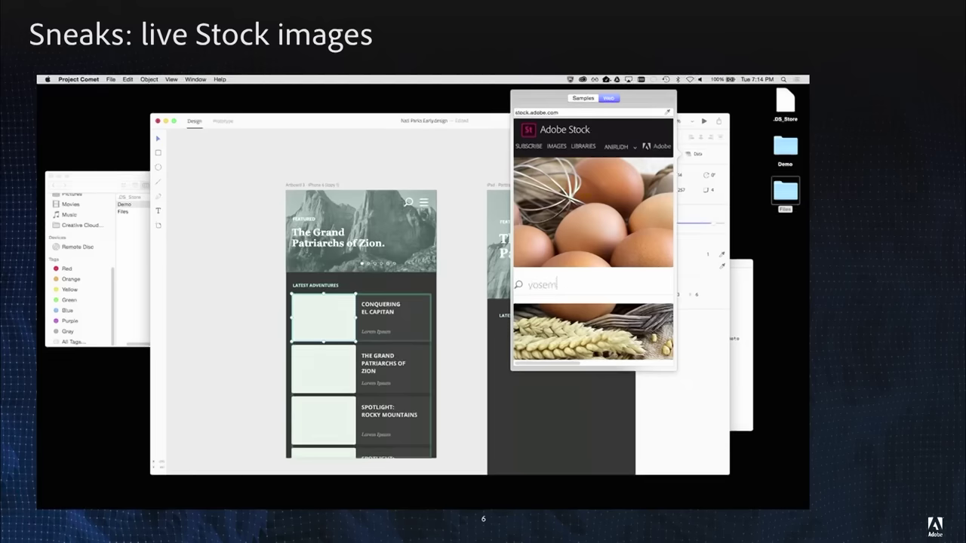
- Run the Stock search demo and fill the Latest Adventures thumbnails with Yosemite photos
key("Return")
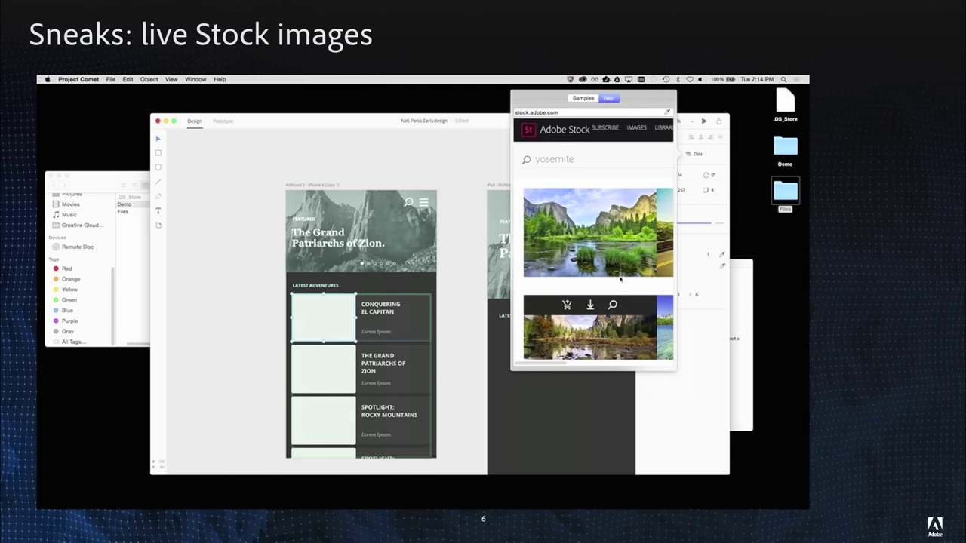
left_click(611, 247)
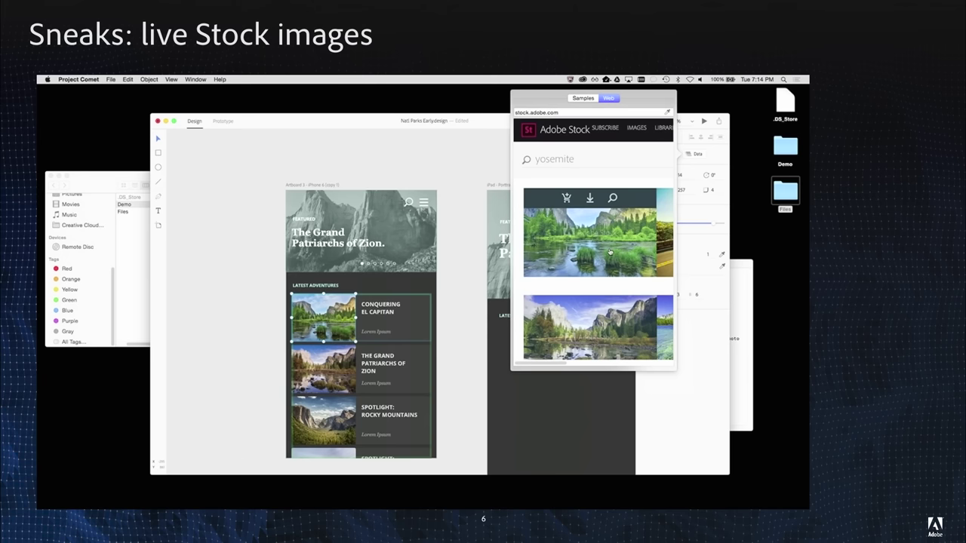